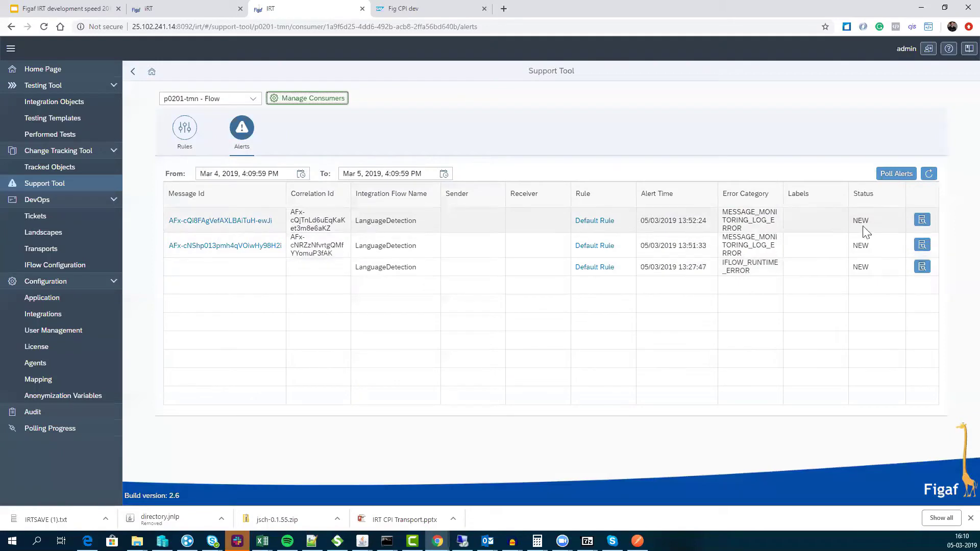
- Keep the p0201-tmn - Flow consumer selected and open the 13:52:24 LanguageDetection alert's details
left_click(251, 100)
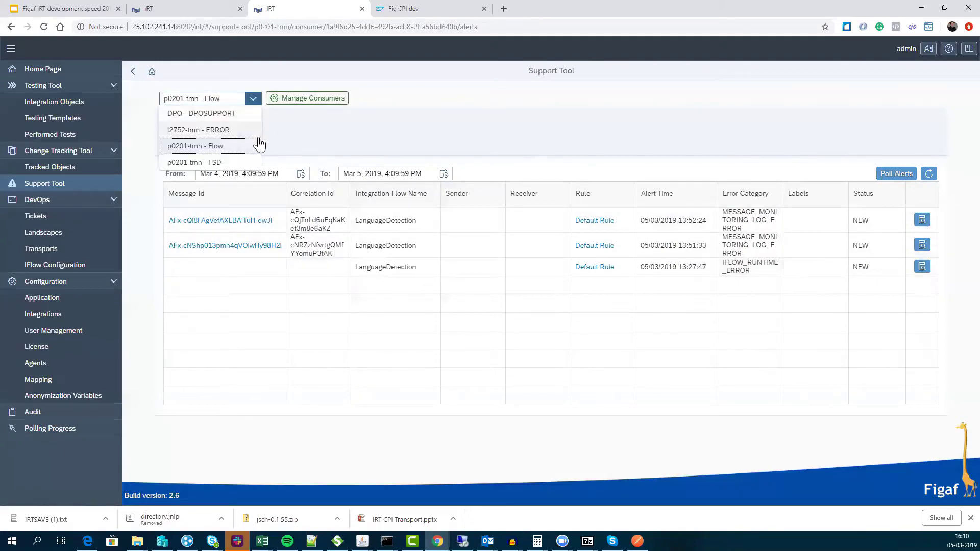
left_click(226, 149)
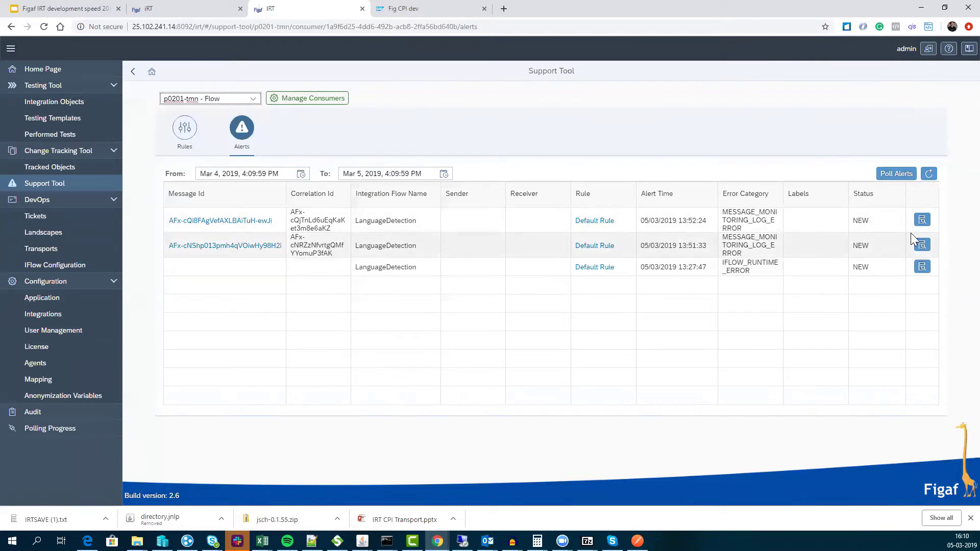
left_click(922, 220)
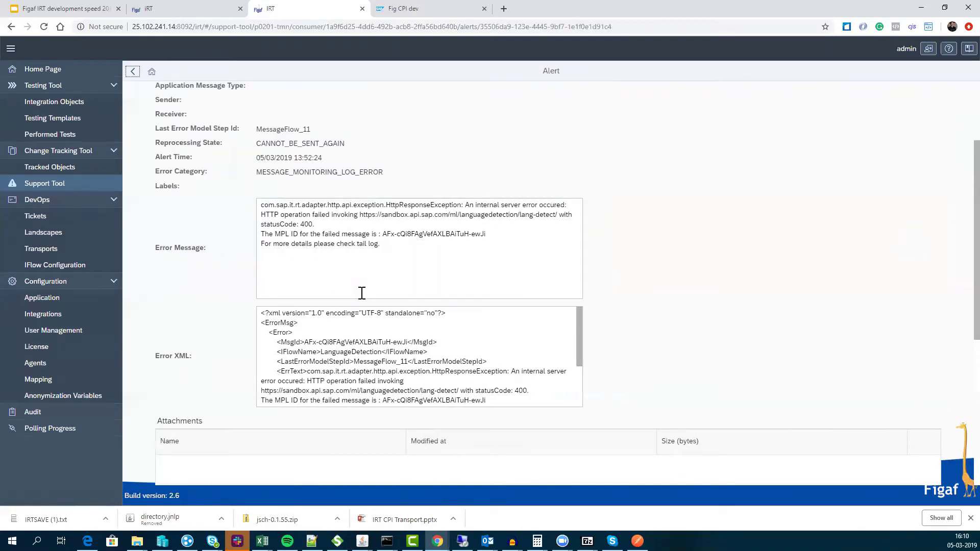
- Review the alert's error message from the MPL ID onward, its error XML and integration results
left_click_drag(429, 256, 280, 214)
left_click(296, 240)
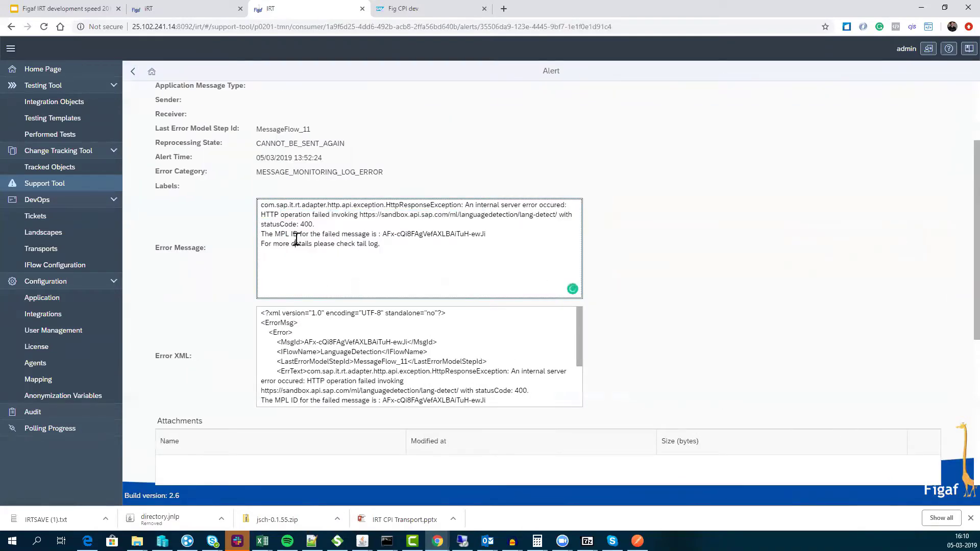
left_click_drag(369, 232, 375, 252)
scroll(376, 339, "down", 5)
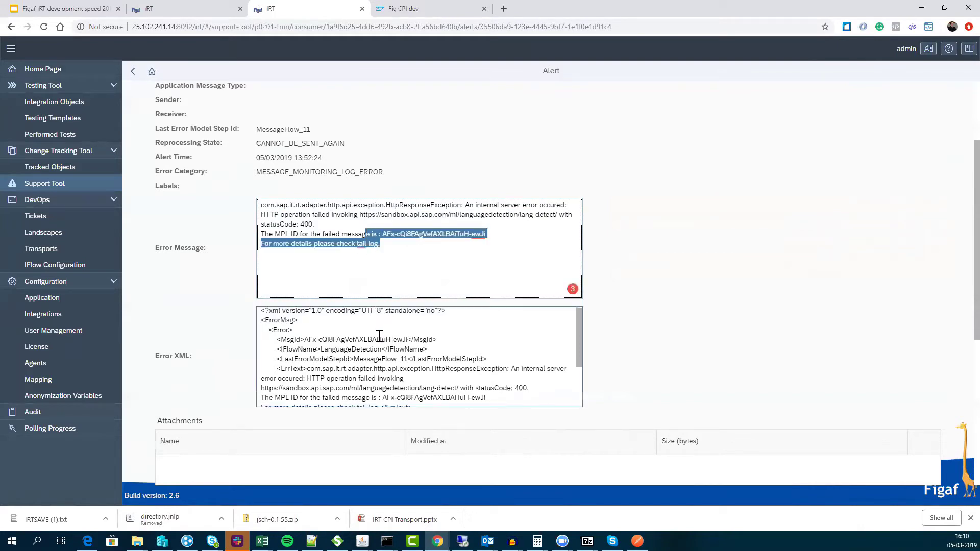
scroll(280, 338, "down", 5)
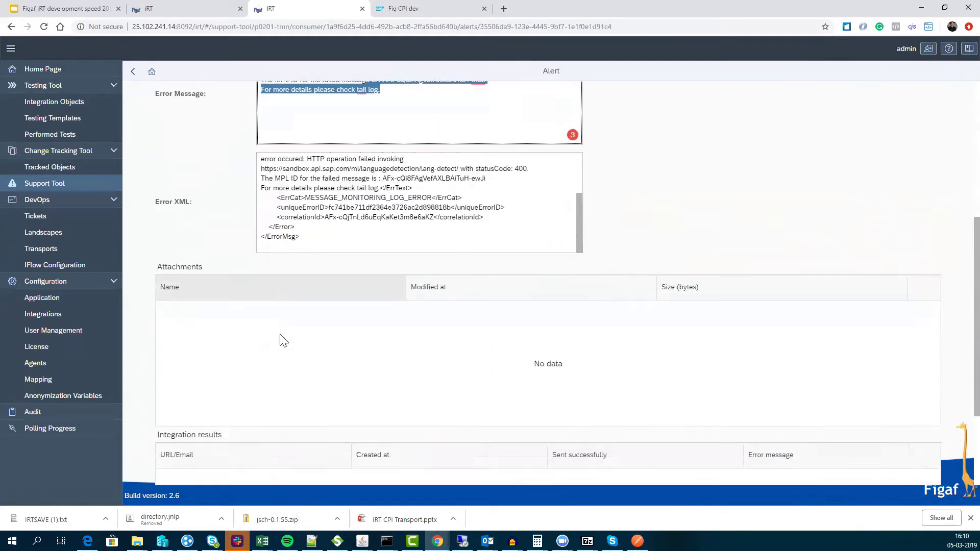
scroll(219, 194, "up", 1)
scroll(219, 194, "up", 7)
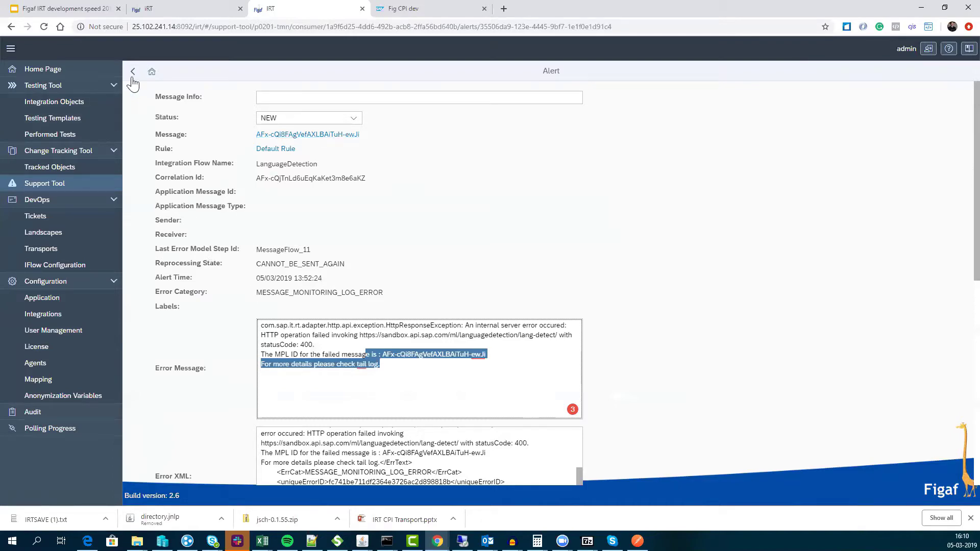
scroll(418, 245, "down", 2)
scroll(418, 259, "down", 4)
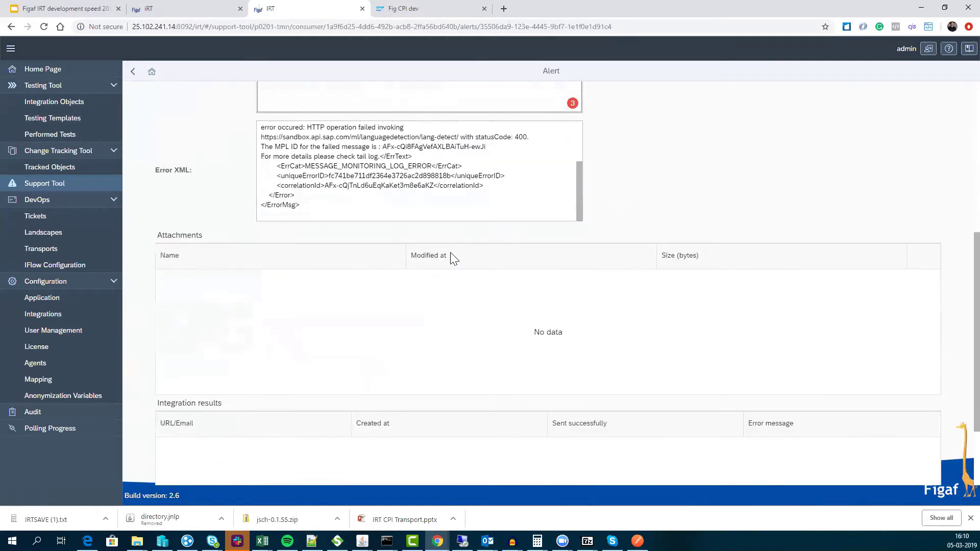
scroll(450, 254, "up", 3)
scroll(529, 218, "up", 4)
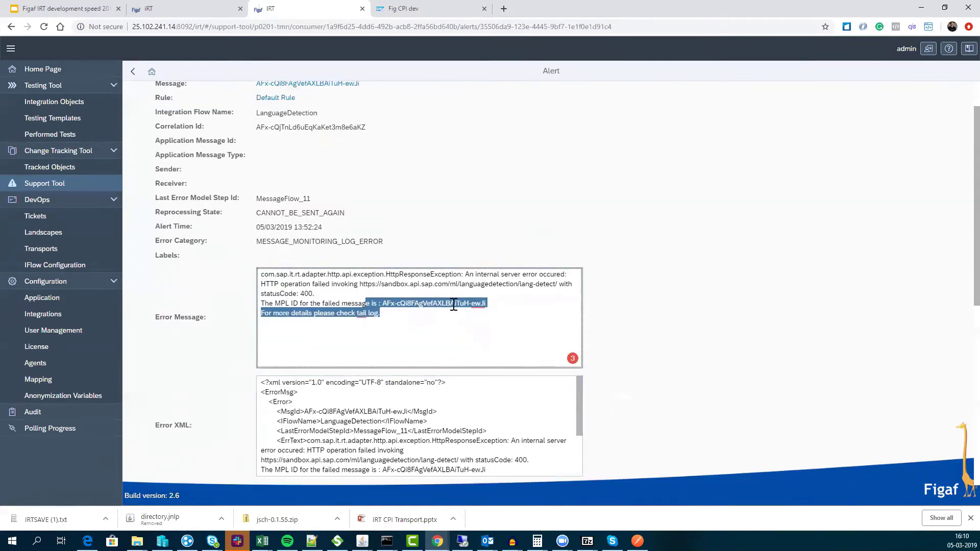
scroll(454, 404, "down", 5)
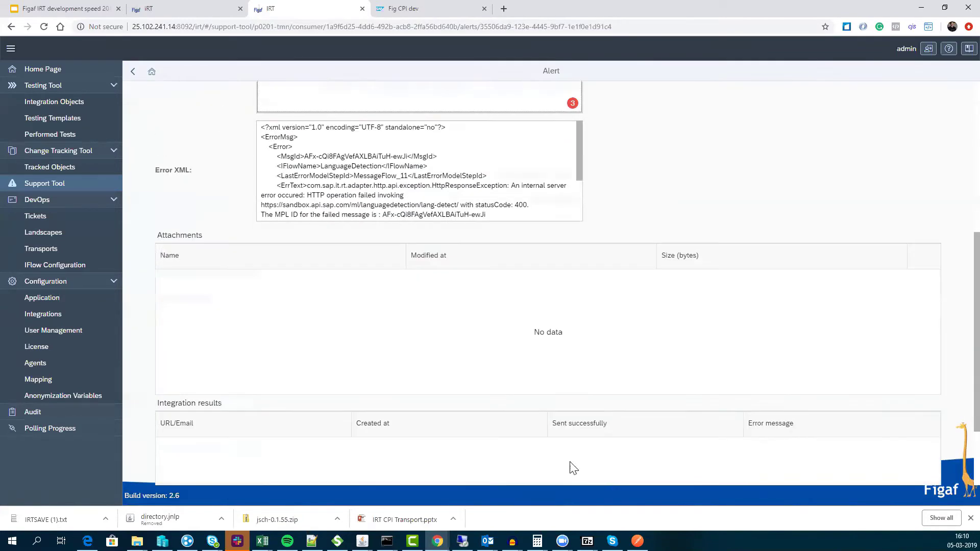
scroll(765, 485, "down", 2)
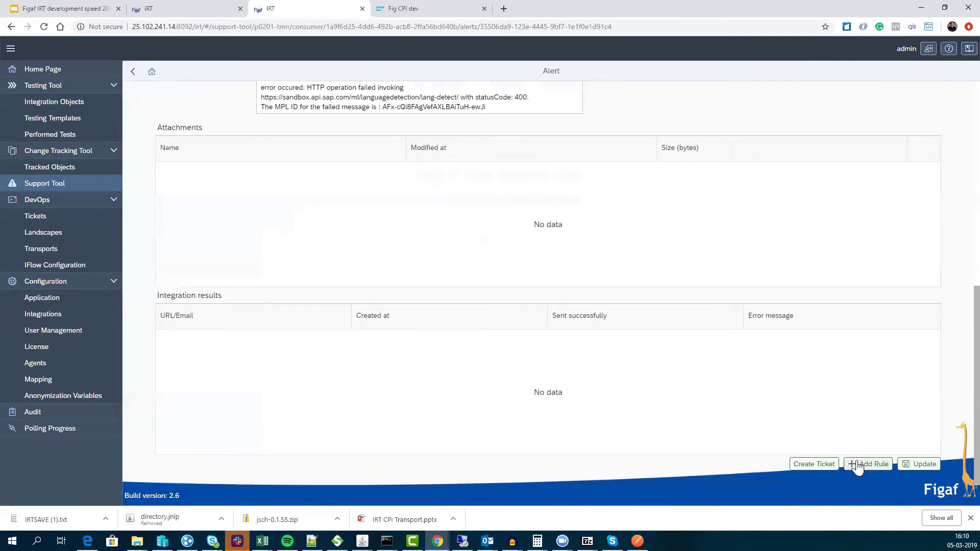
- Create a rule from the alert with step number 354 and subject 'SAP API language error'
left_click(857, 465)
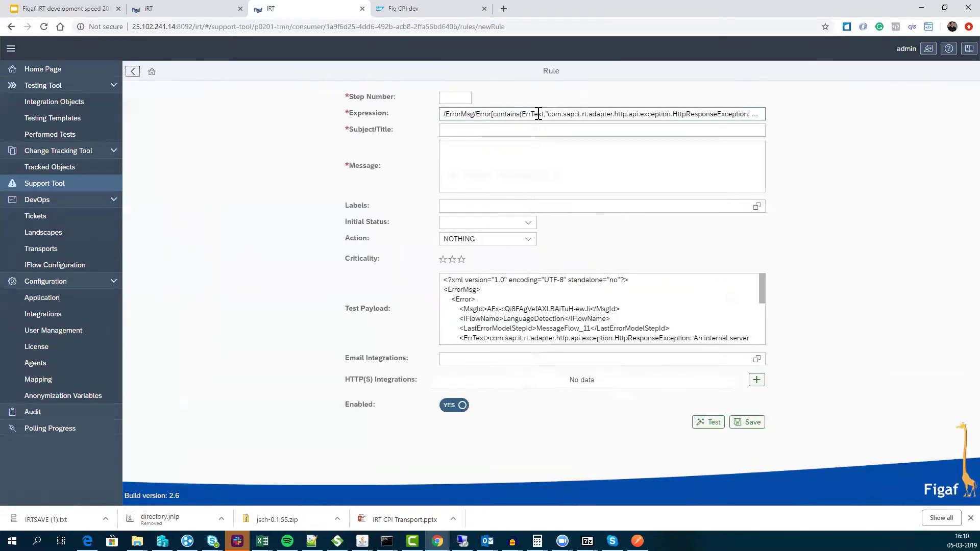
left_click_drag(539, 113, 737, 114)
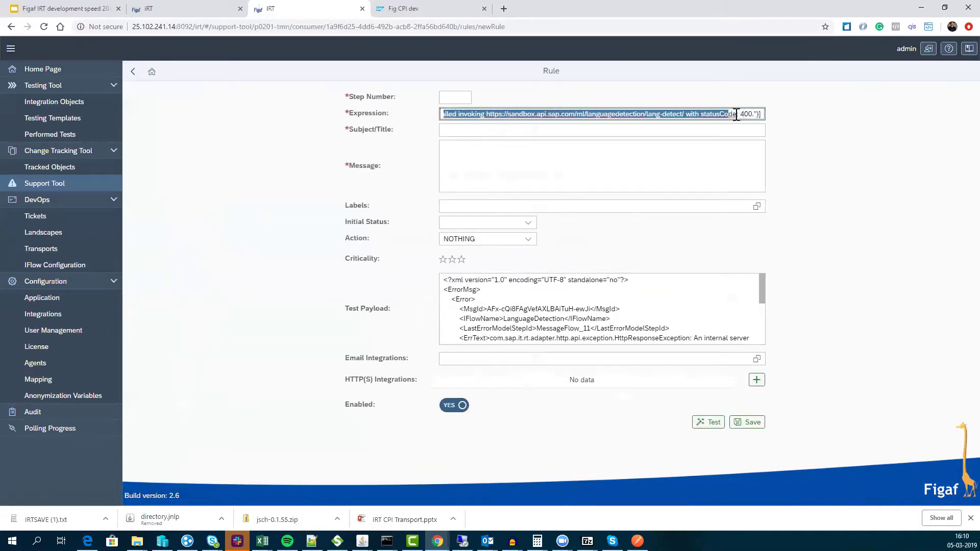
left_click(454, 97)
type("354")
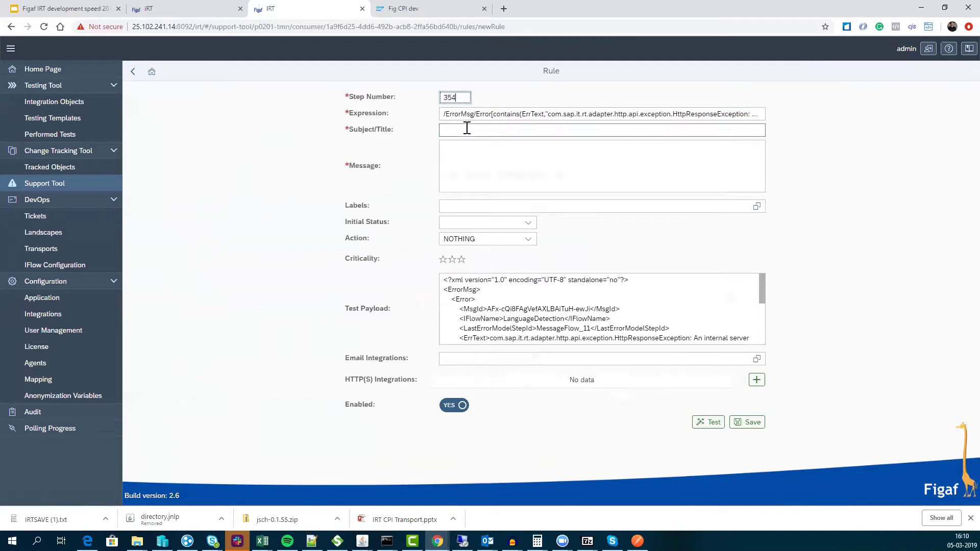
left_click(466, 130)
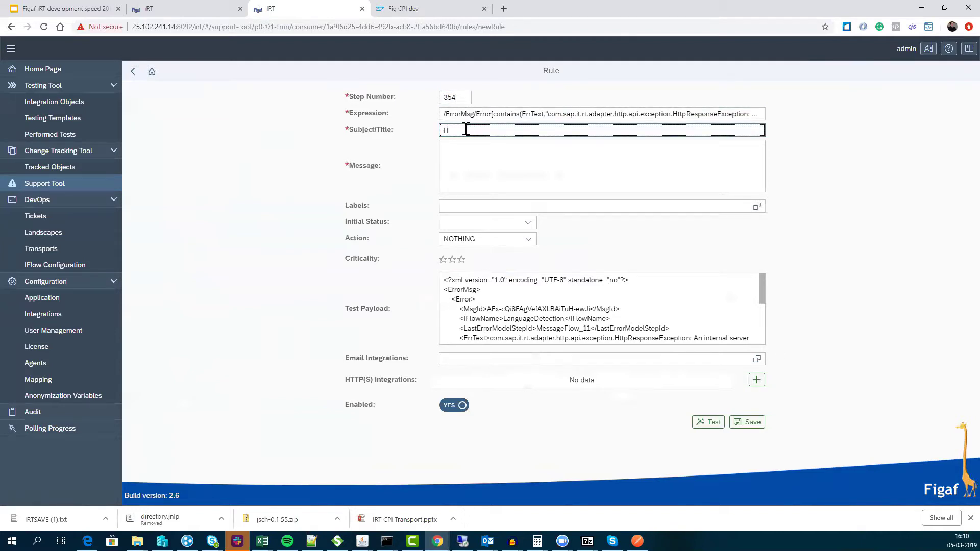
type("SAP API language error")
- Give the rule the message 'Fix the problem' and the label salesforce
key("Tab")
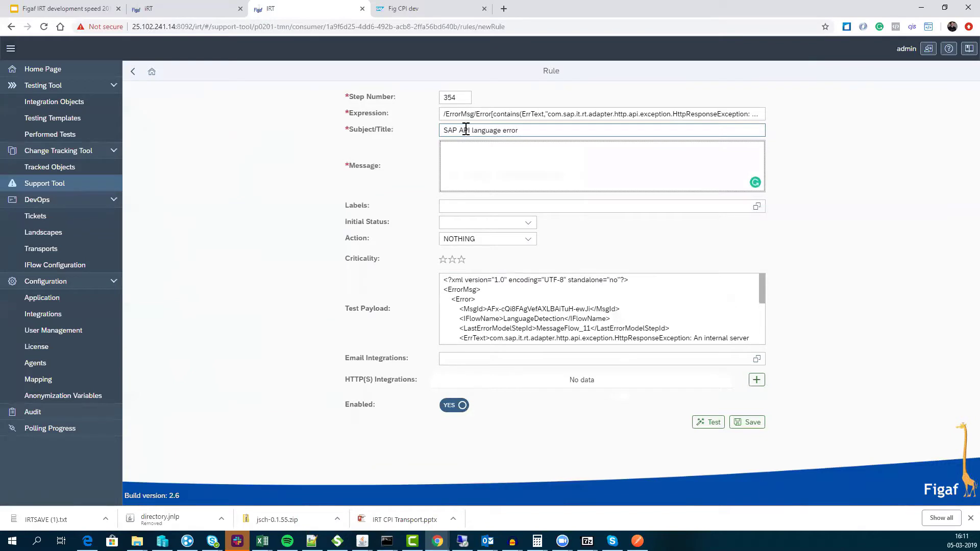
type("He")
key("BackSpace")
type("Fix the proxc")
key("BackSpace")
key("BackSpace")
type("ble")
key("Tab")
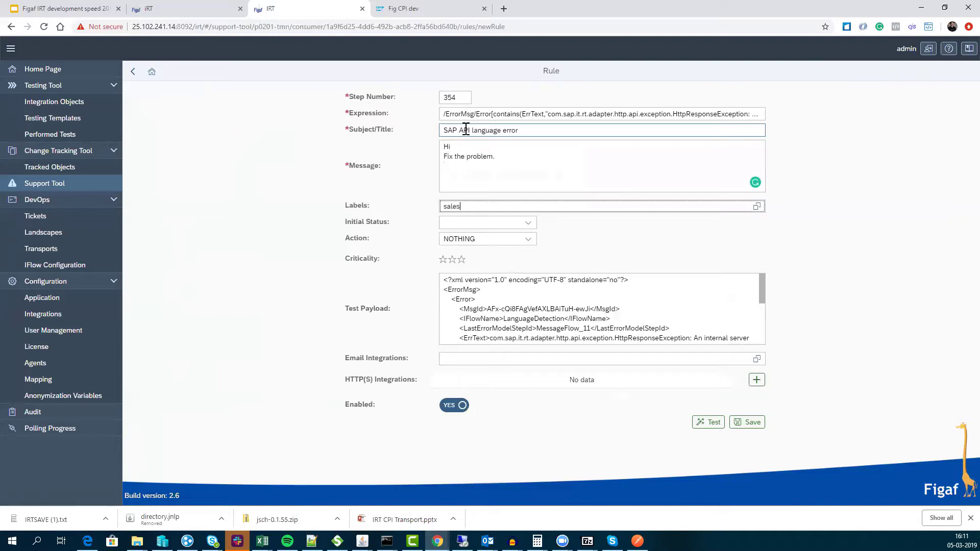
type("salesforce")
key("Return")
- Set the rule's initial status to DONE and add the suggested e-mail recipient
left_click(529, 239)
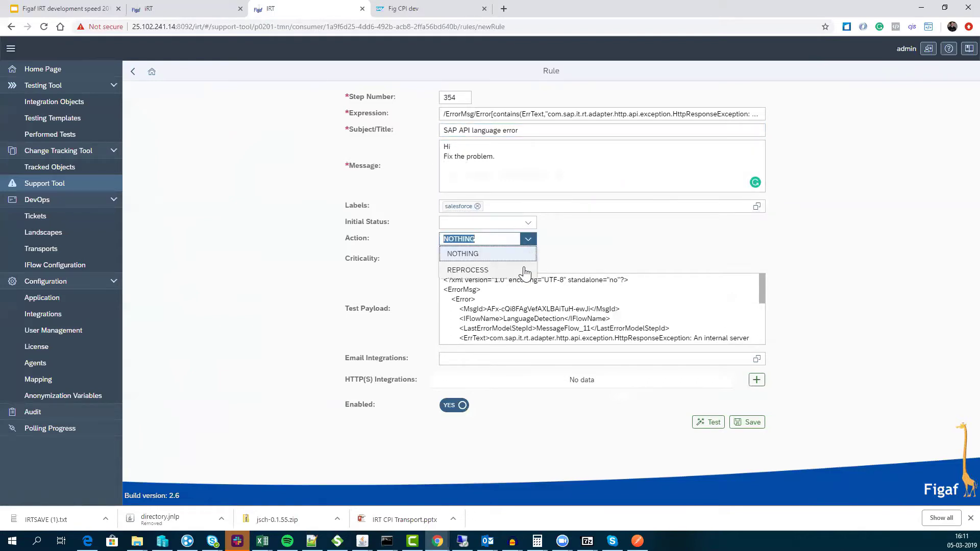
left_click(527, 223)
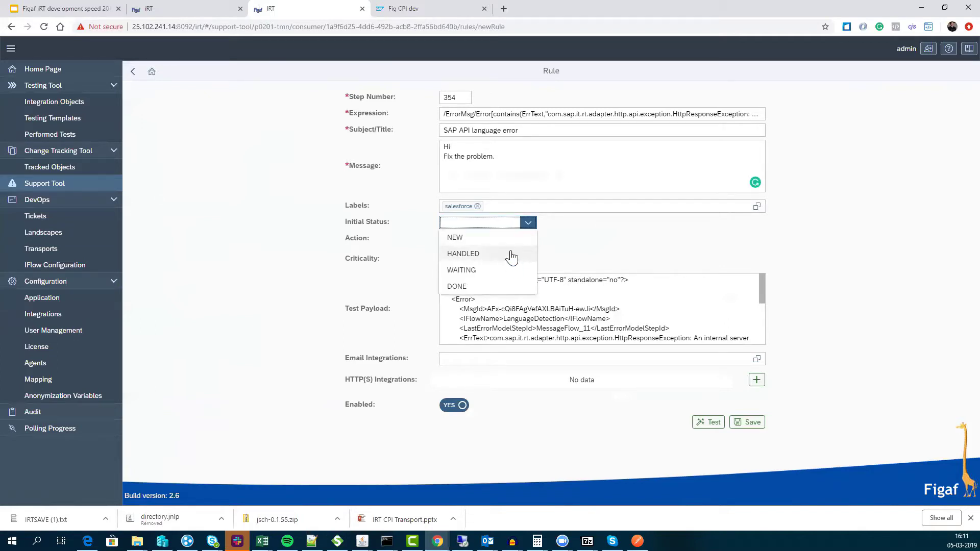
left_click(489, 287)
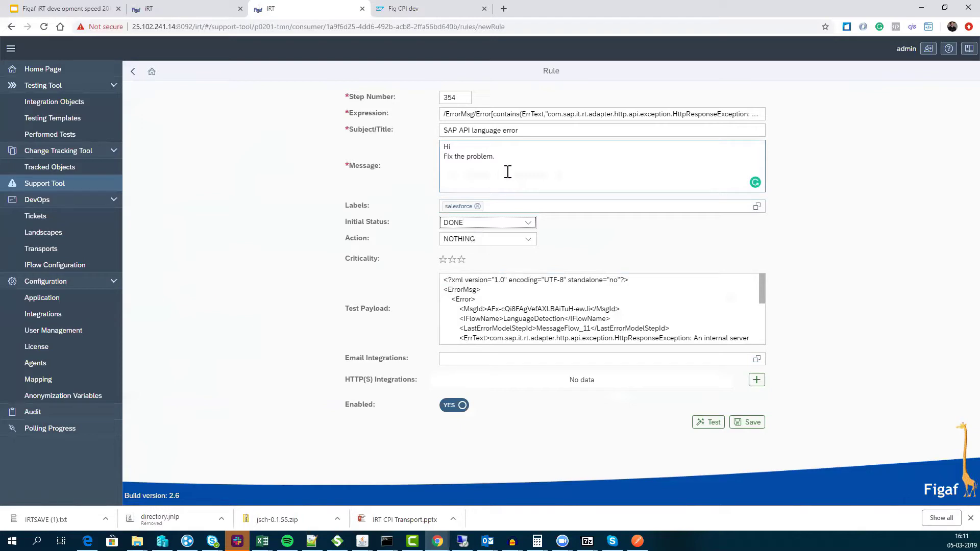
left_click(717, 360)
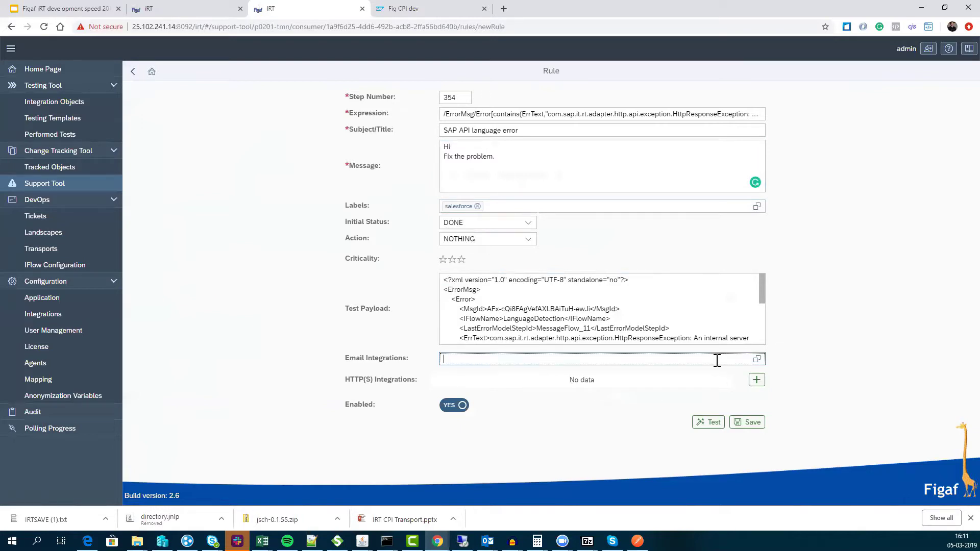
key("Return")
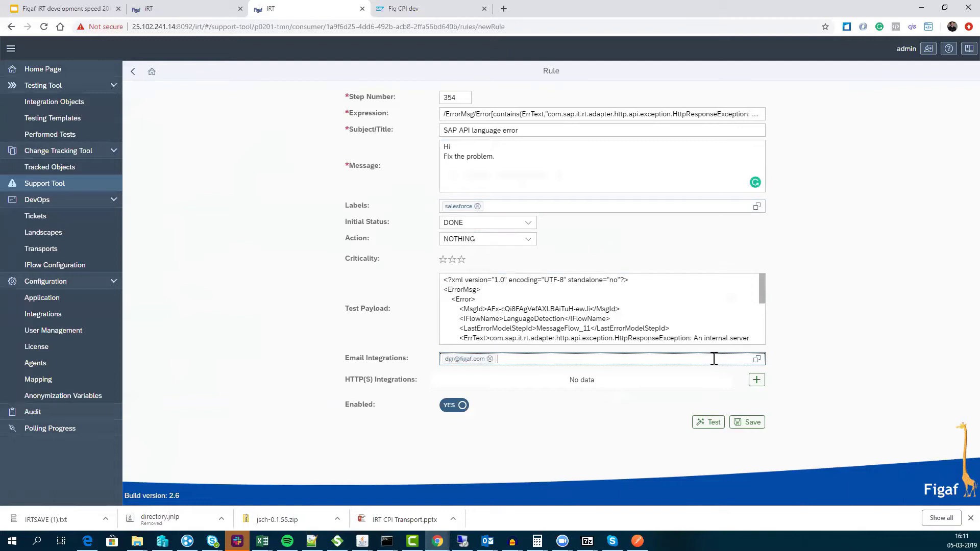
- Attach the JIRA task creation HTTP(S) webhook to the rule
left_click(756, 379)
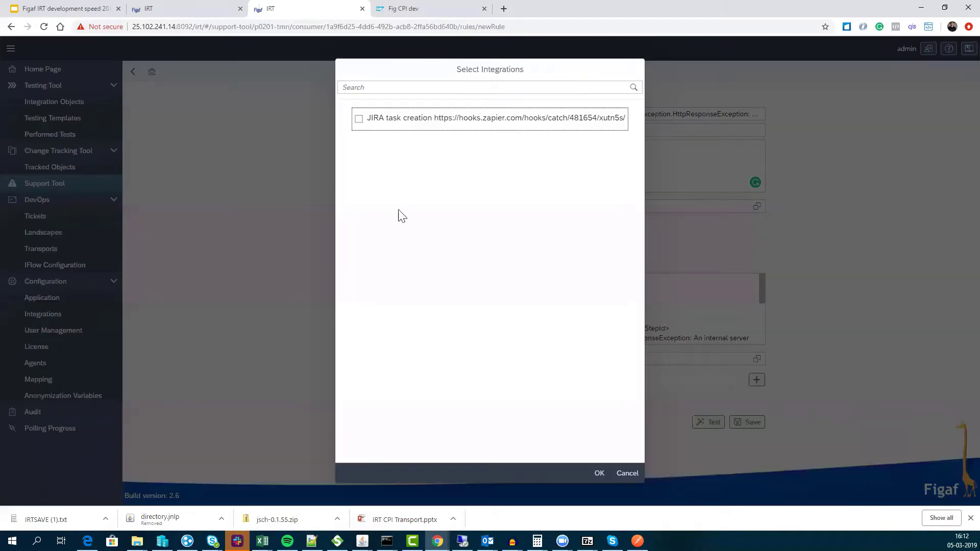
left_click(380, 127)
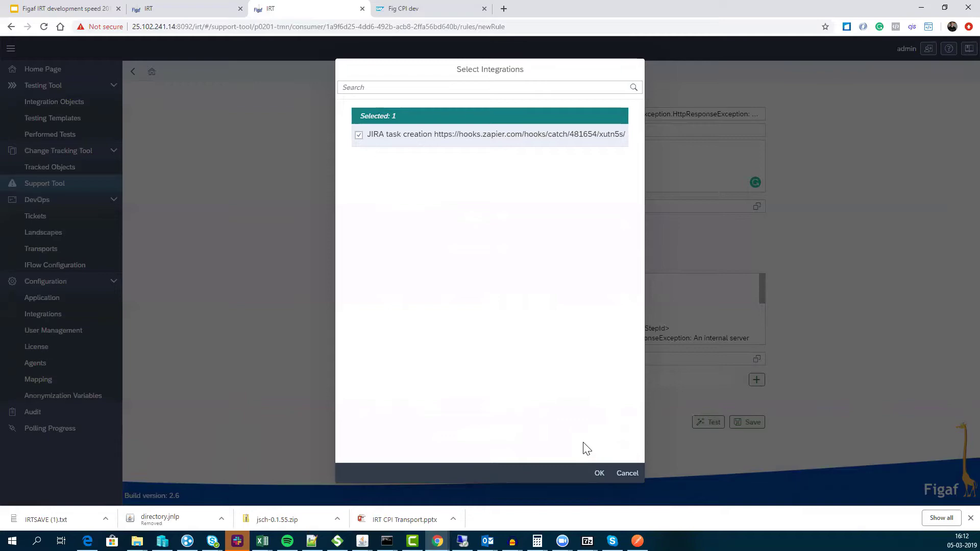
left_click(600, 474)
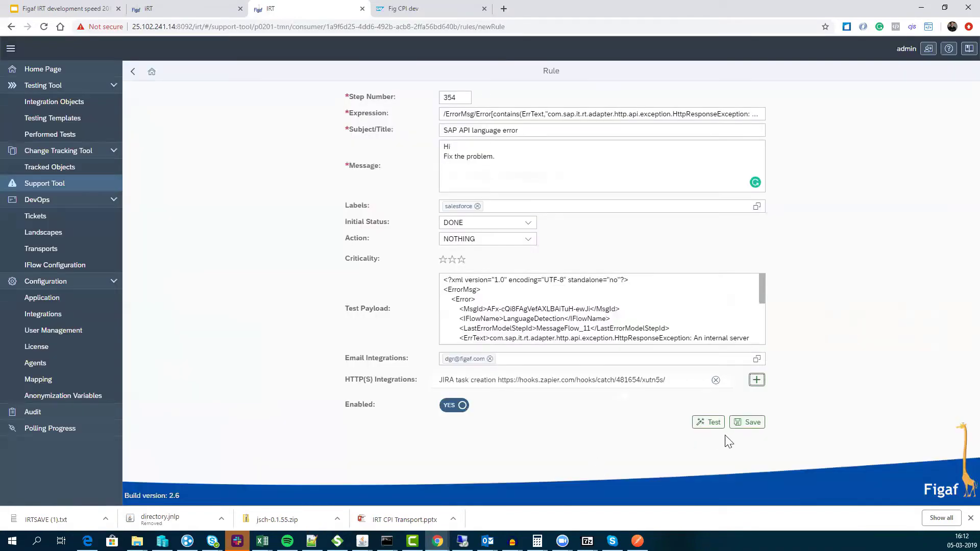
- Save rule 354, dismiss the confirmation and return to the Support Tool rules list
left_click(745, 422)
left_click(564, 303)
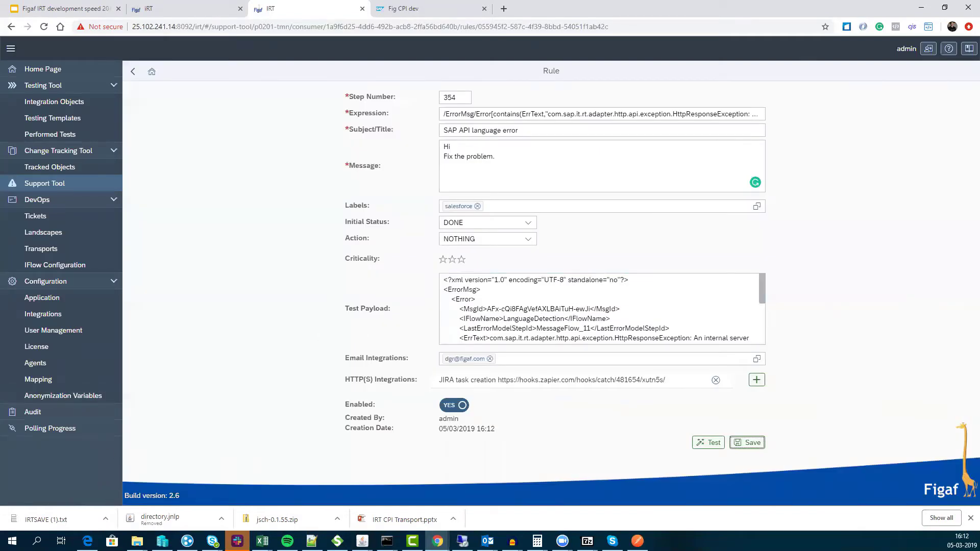
key("alt+Tab")
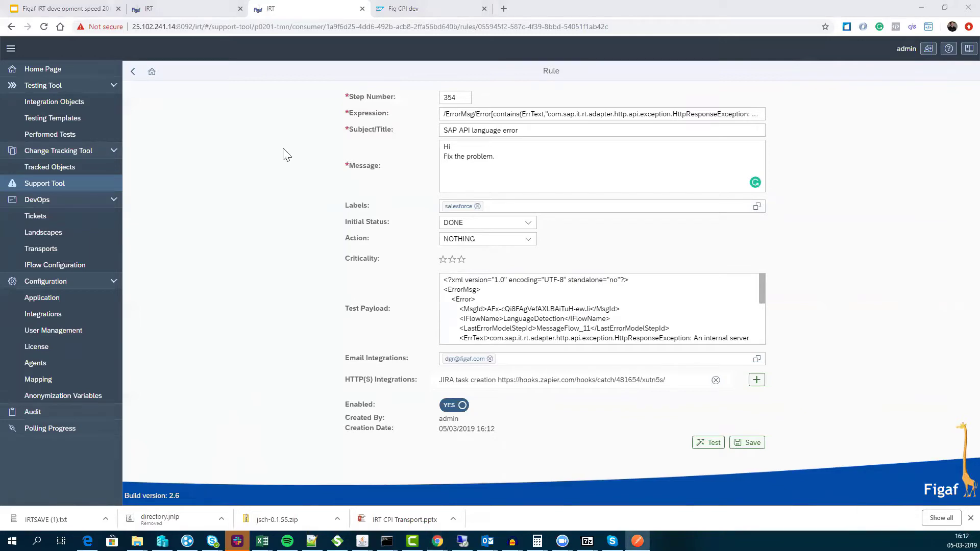
left_click(84, 185)
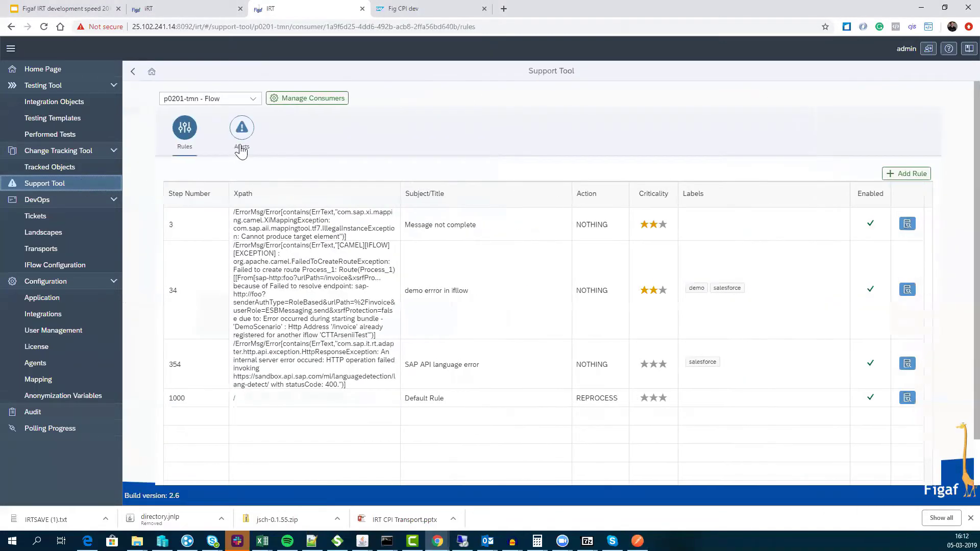
- Show the p0201-tmn - FSD consumer's three rules, then bring Slack's #jiratest channel forward
left_click(253, 98)
left_click(236, 163)
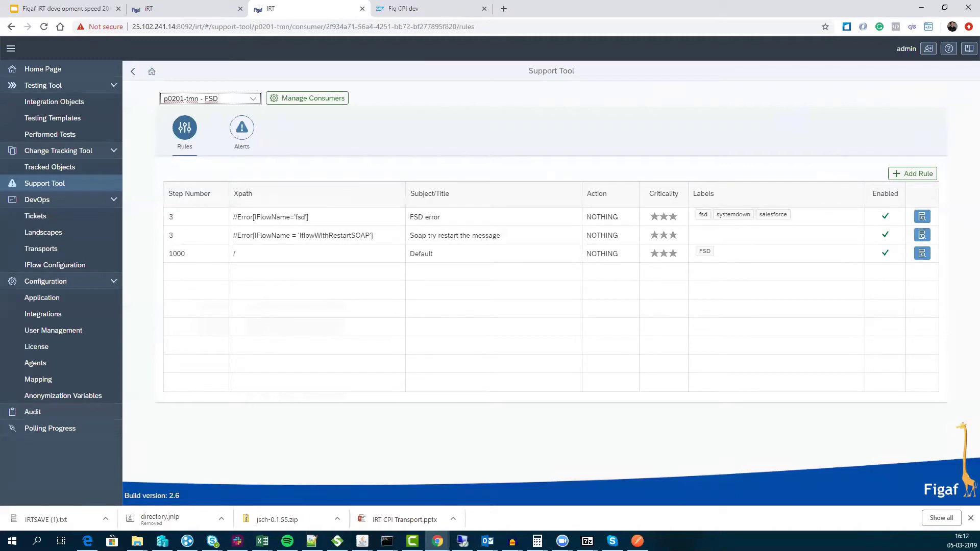
key("alt+Tab")
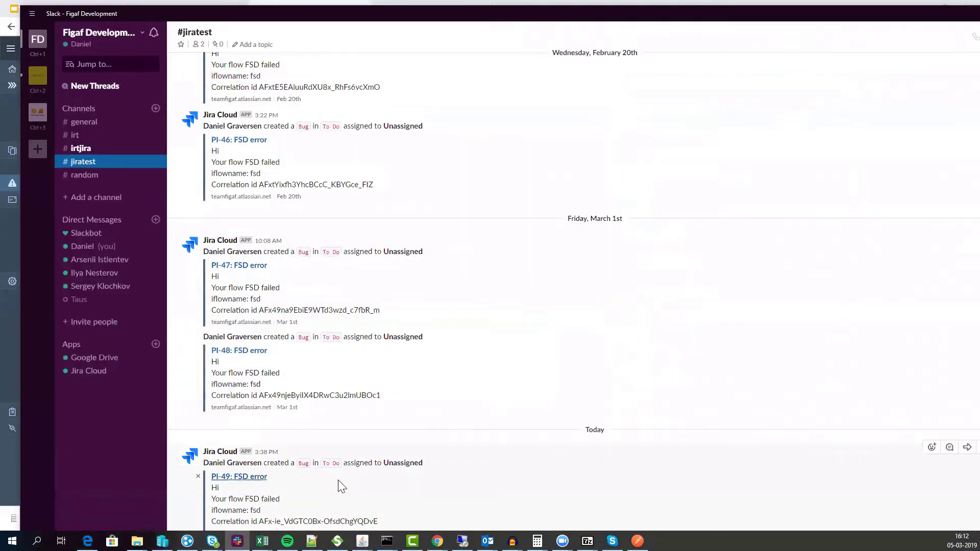
- Maximize Slack to check the new PI-50: FSD error Jira post, then return to Figaf IRT
double_click(518, 15)
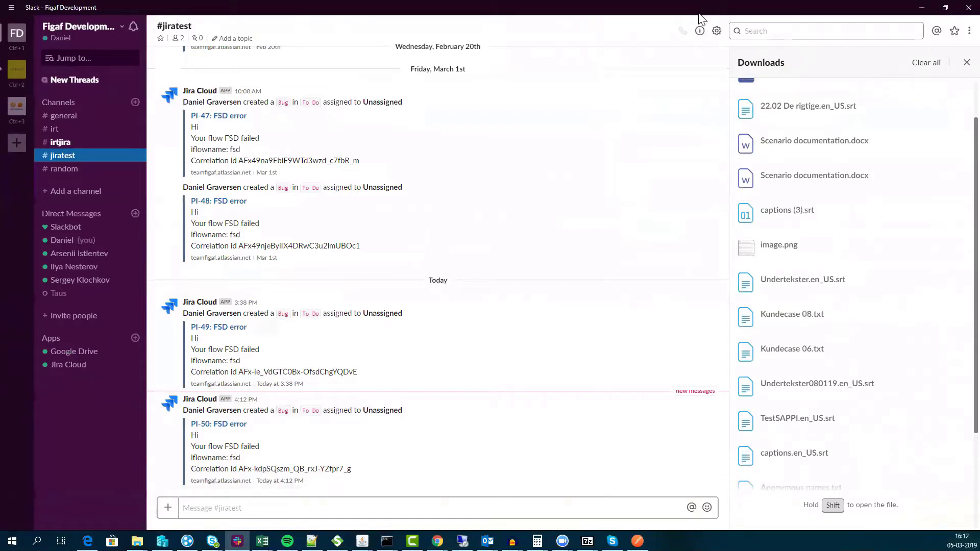
key("alt+Tab")
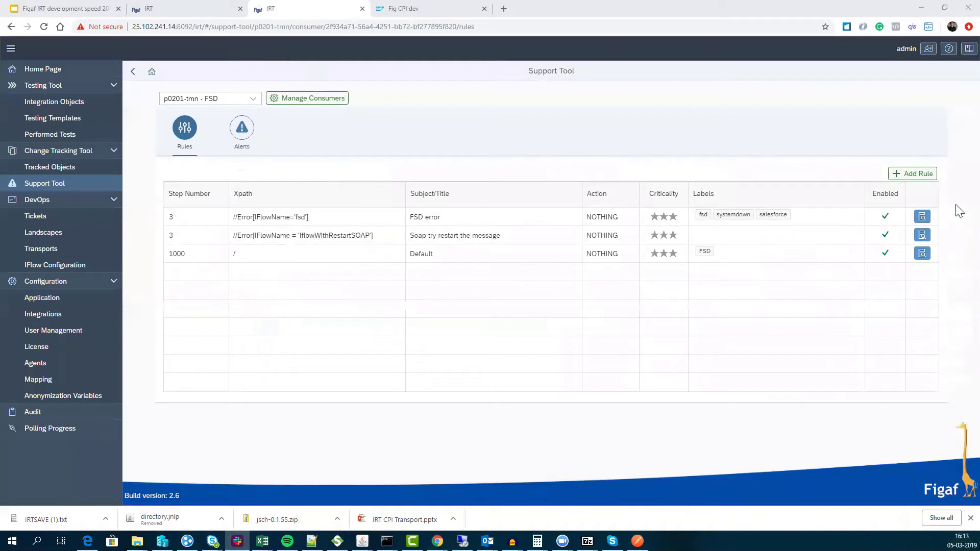
- Refresh the SAP CPI message monitor after re-login and inspect the new 16:12:27 fsd message's sender and receiver
left_click(254, 98)
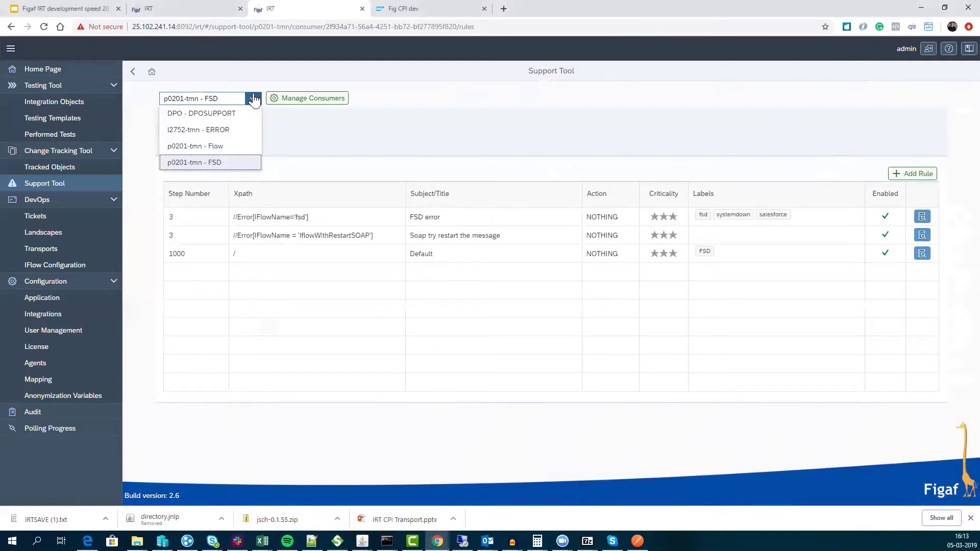
left_click(253, 98)
left_click(395, 9)
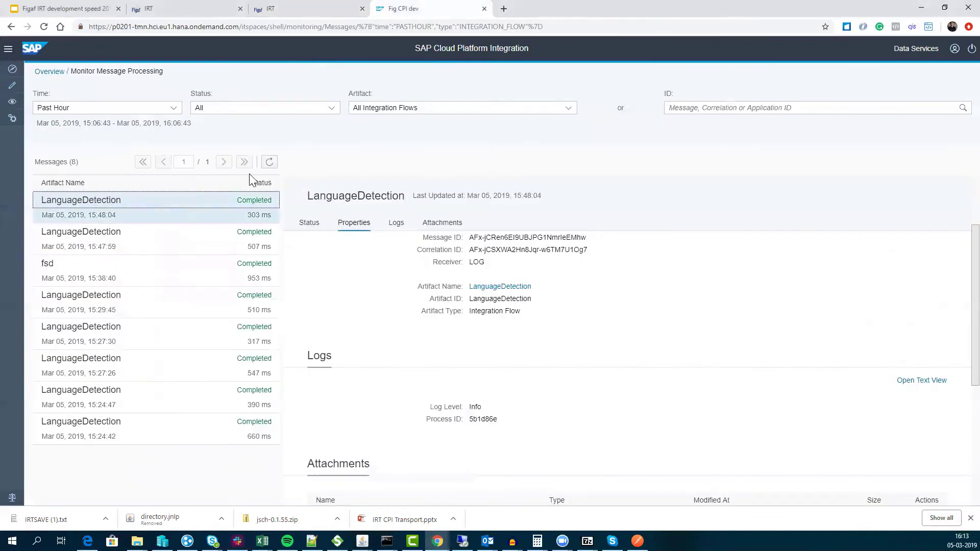
left_click(275, 163)
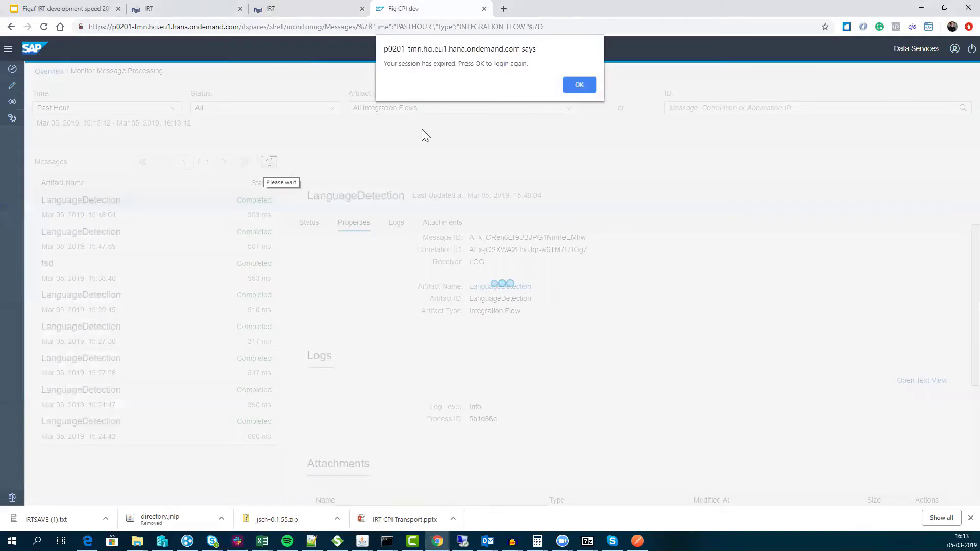
left_click(572, 81)
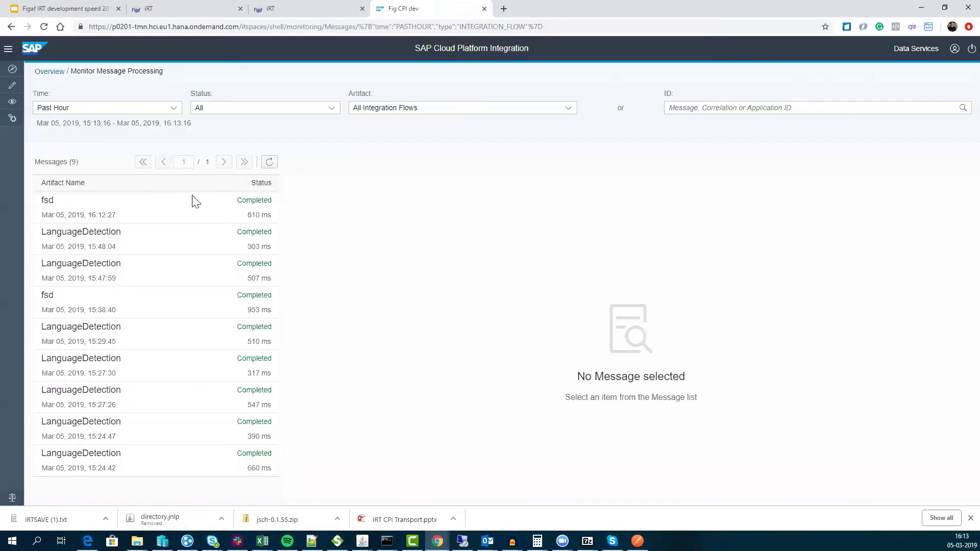
left_click(192, 202)
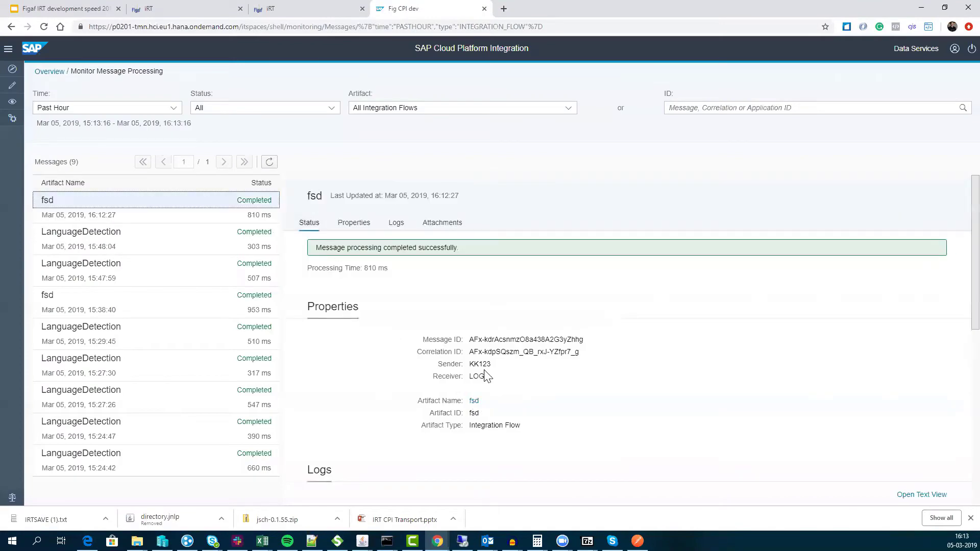
left_click_drag(491, 377, 429, 377)
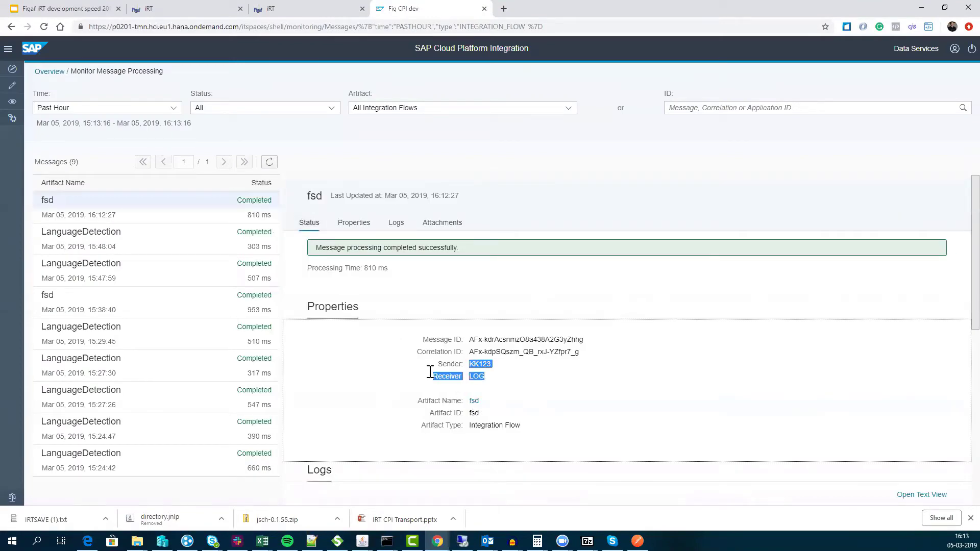
left_click(282, 14)
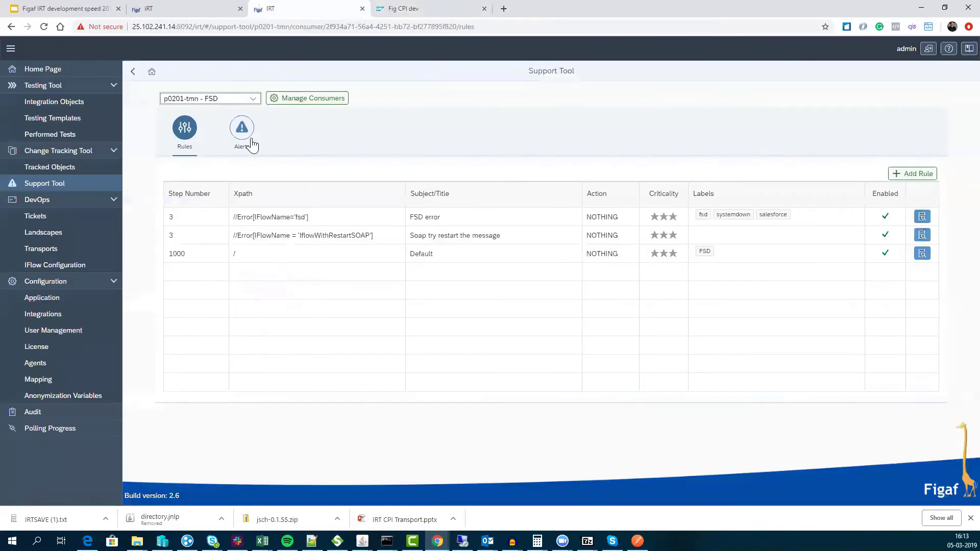
- Inspect the FSD error rule's message lines with flow name and correlation id
left_click(921, 216)
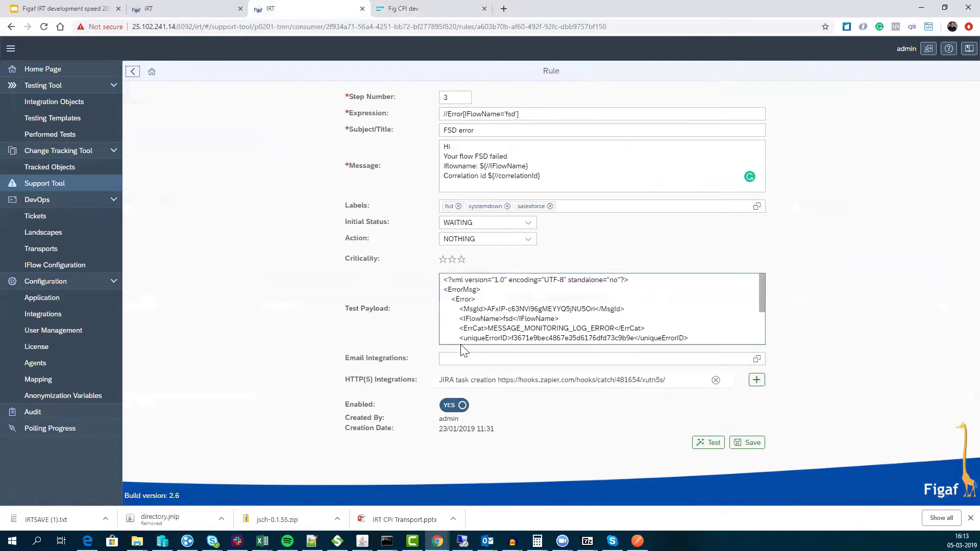
left_click_drag(546, 176, 441, 153)
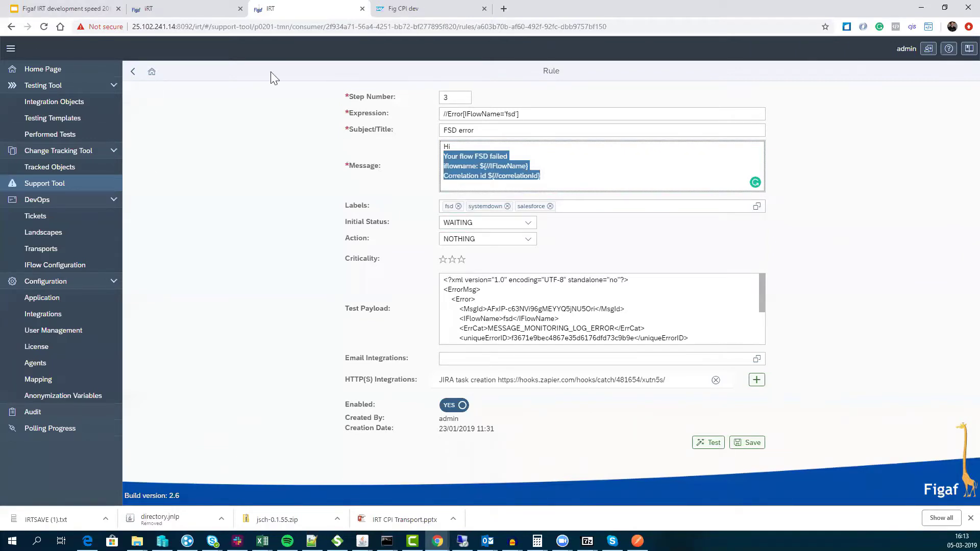
left_click(176, 8)
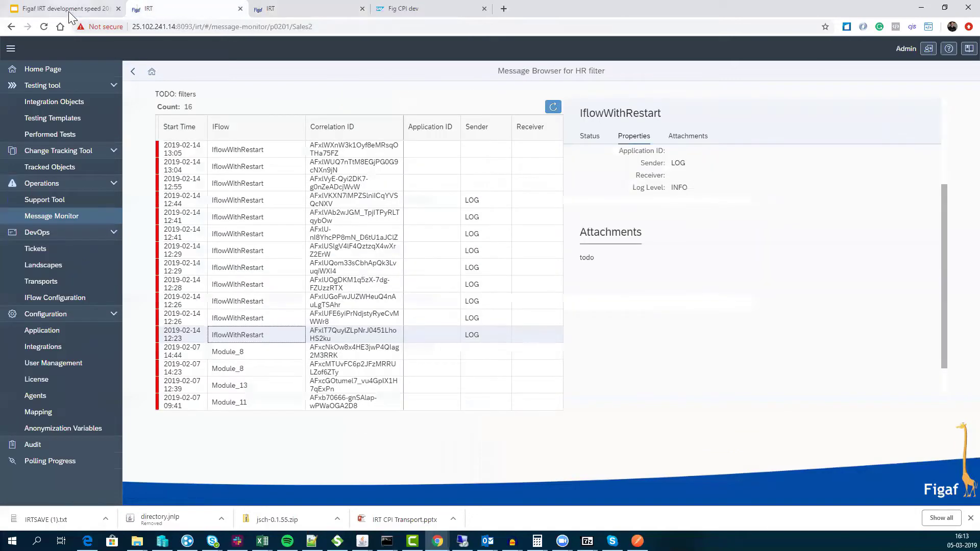
left_click(268, 9)
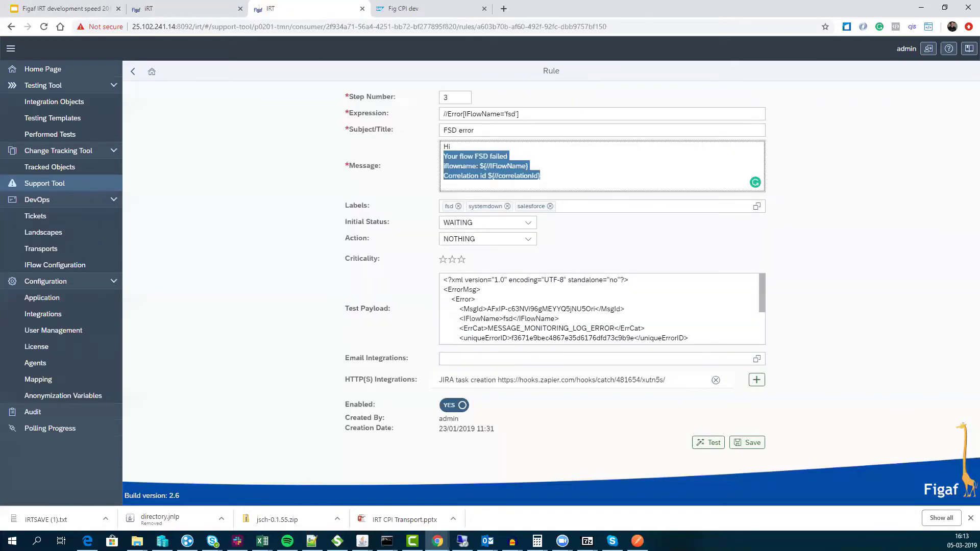
left_click(133, 72)
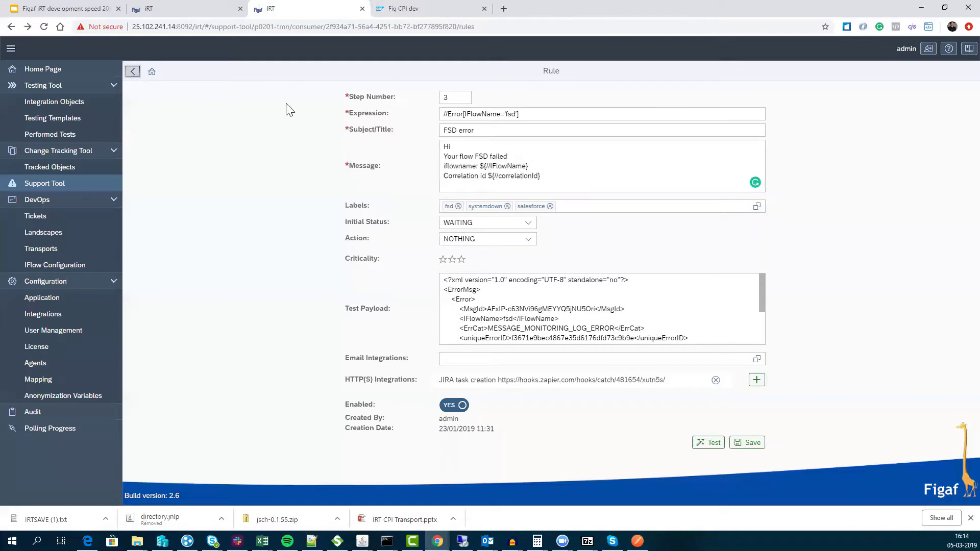
- Review the FSD consumer's WAITING alerts, then present the deck's 'Rules' slide full screen
left_click(240, 131)
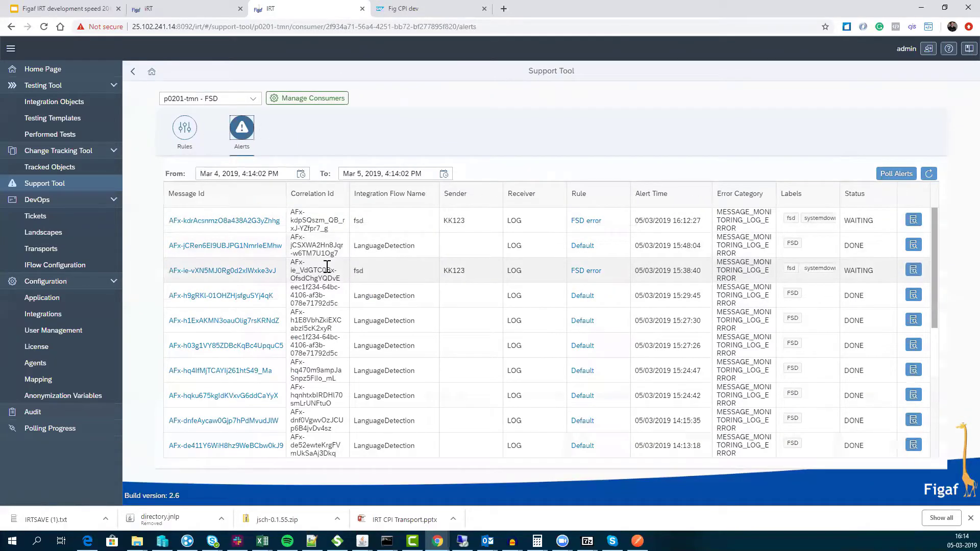
left_click(85, 9)
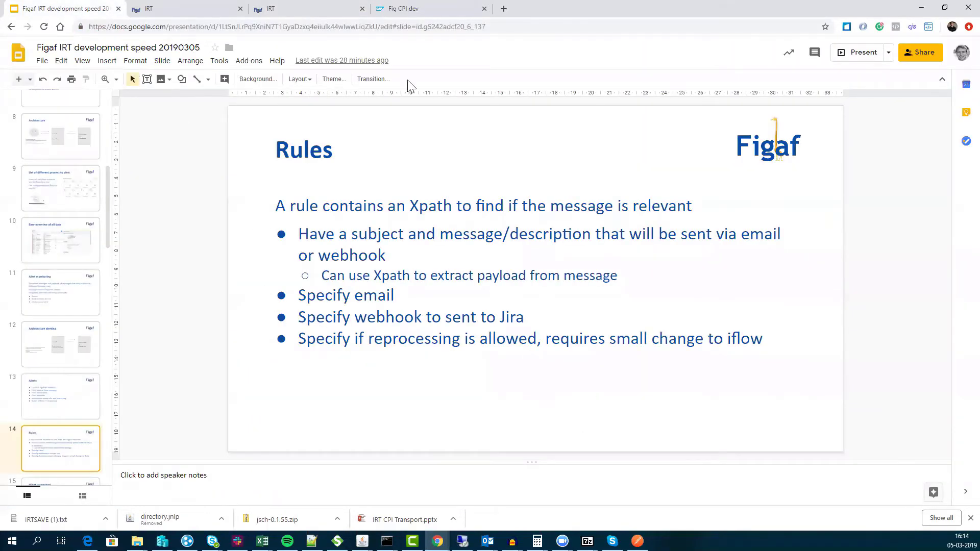
left_click(876, 51)
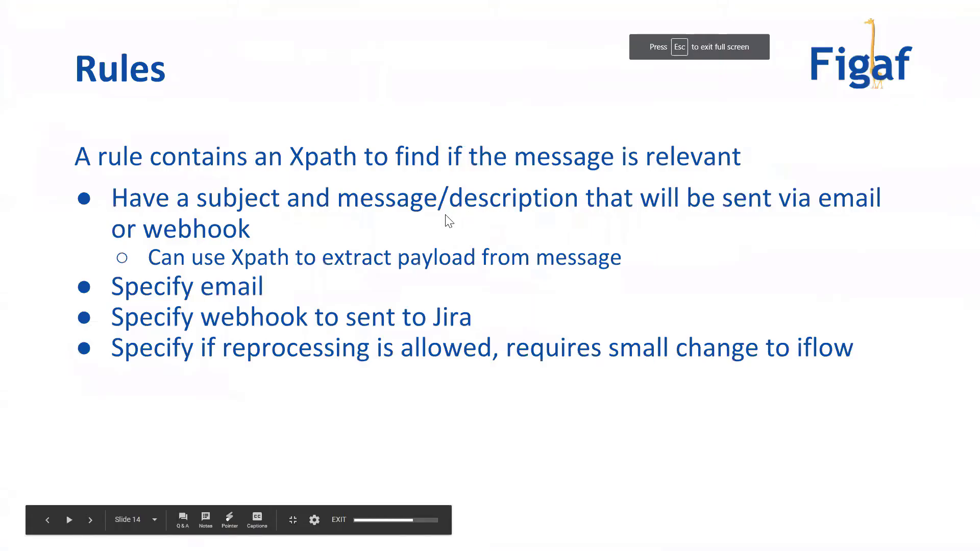
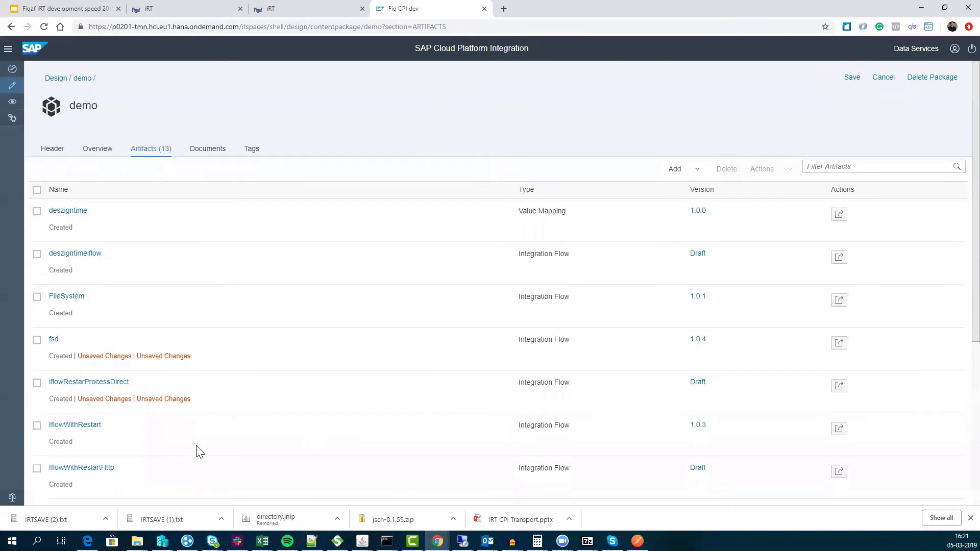
- Open the LanguageDetection iflow in SAP CPI in edit mode
scroll(92, 415, "down", 3)
left_click(76, 455)
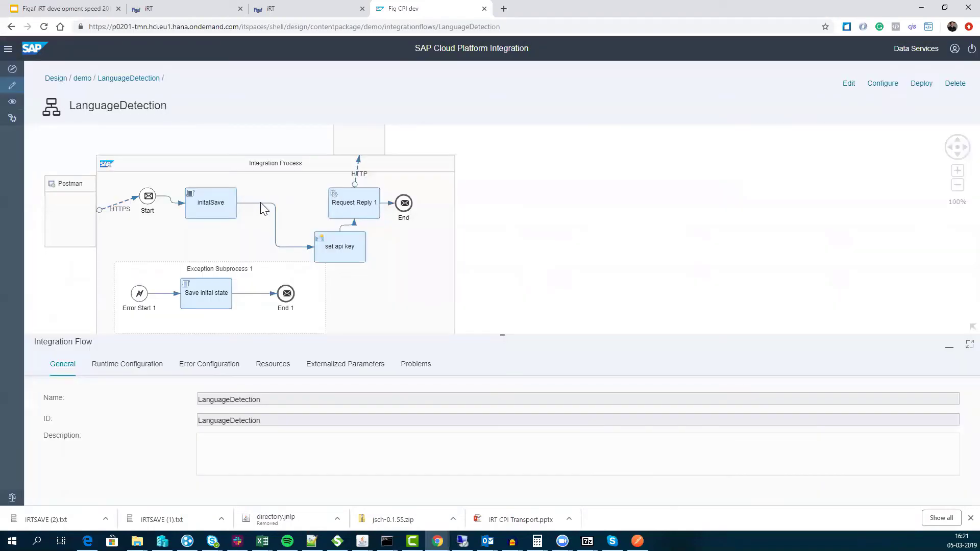
left_click(848, 83)
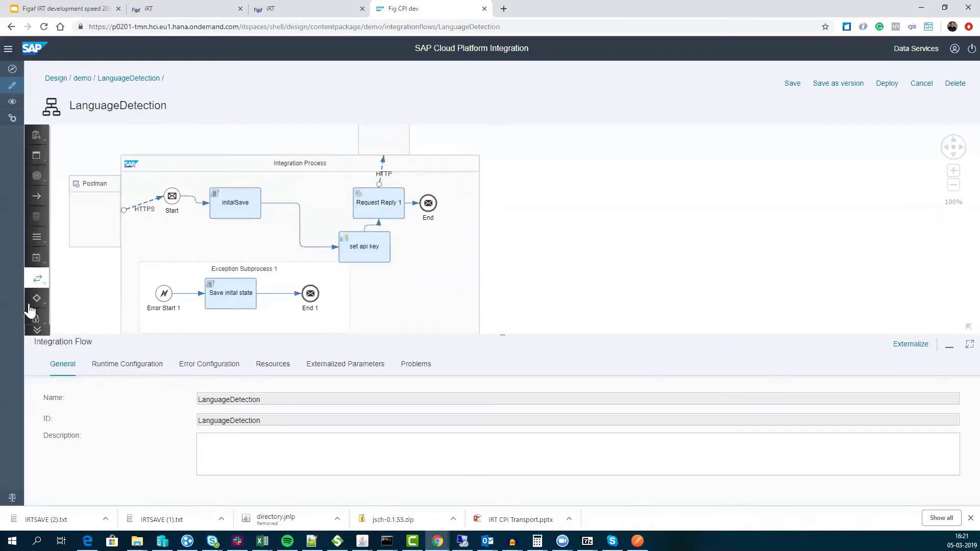
- Insert a Groovy Script step on the connection right after initalSave
left_click(36, 278)
left_click(36, 259)
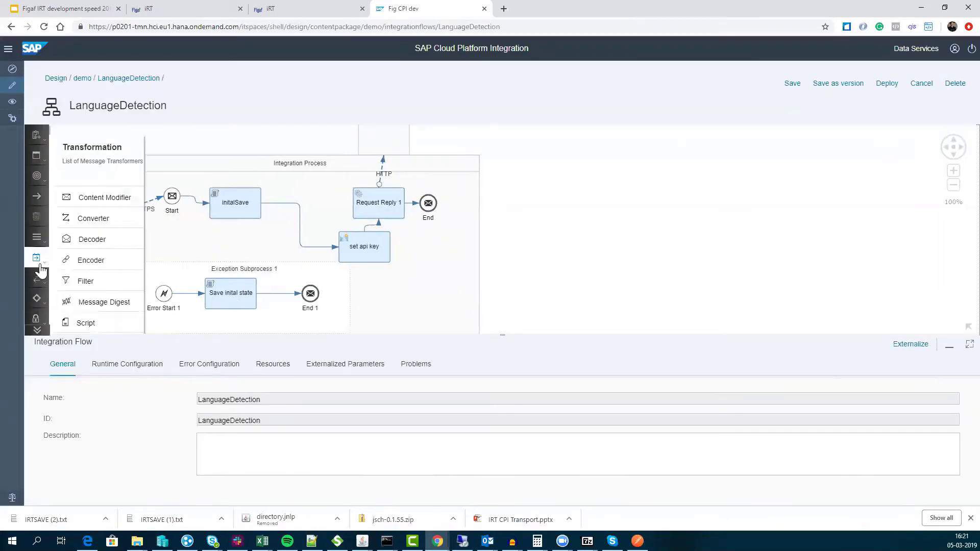
left_click(114, 324)
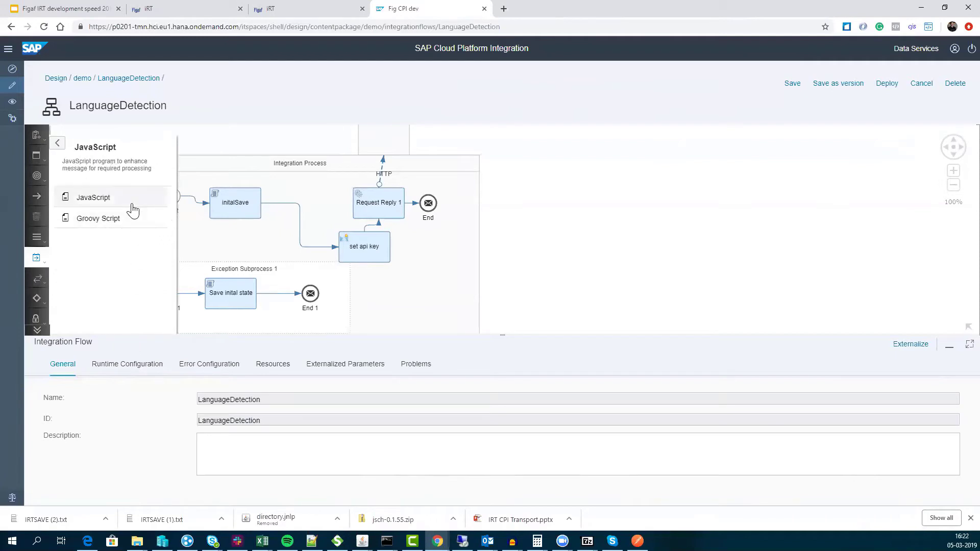
left_click(132, 204)
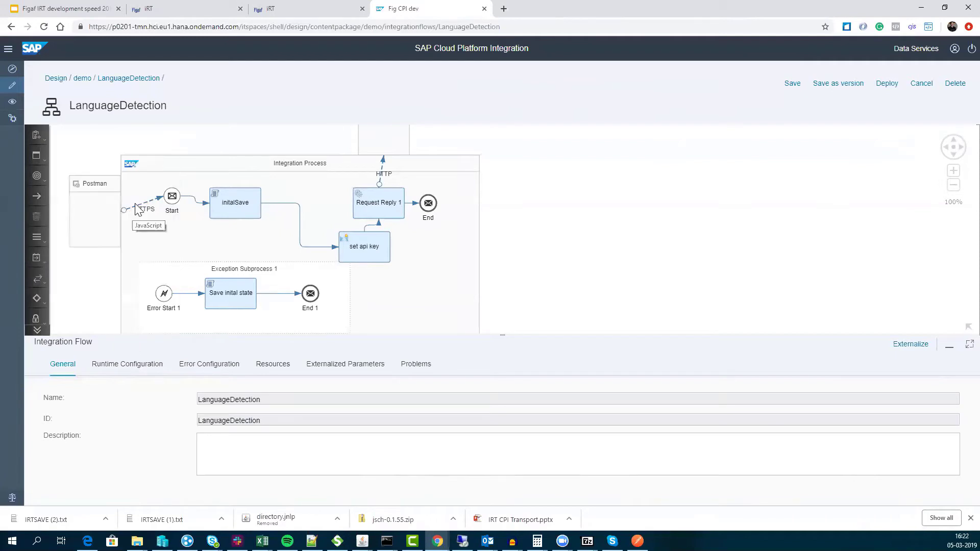
left_click(38, 285)
left_click(37, 298)
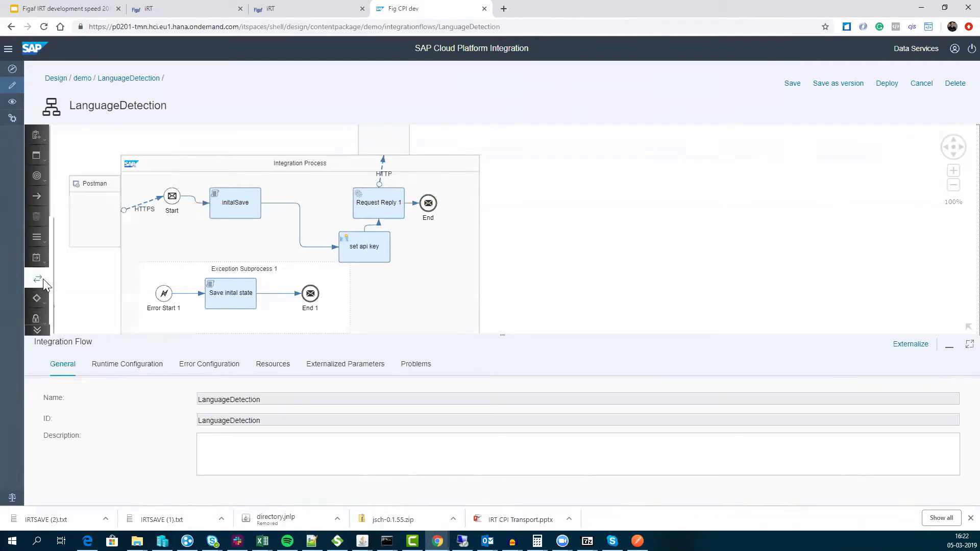
left_click(38, 280)
left_click(37, 258)
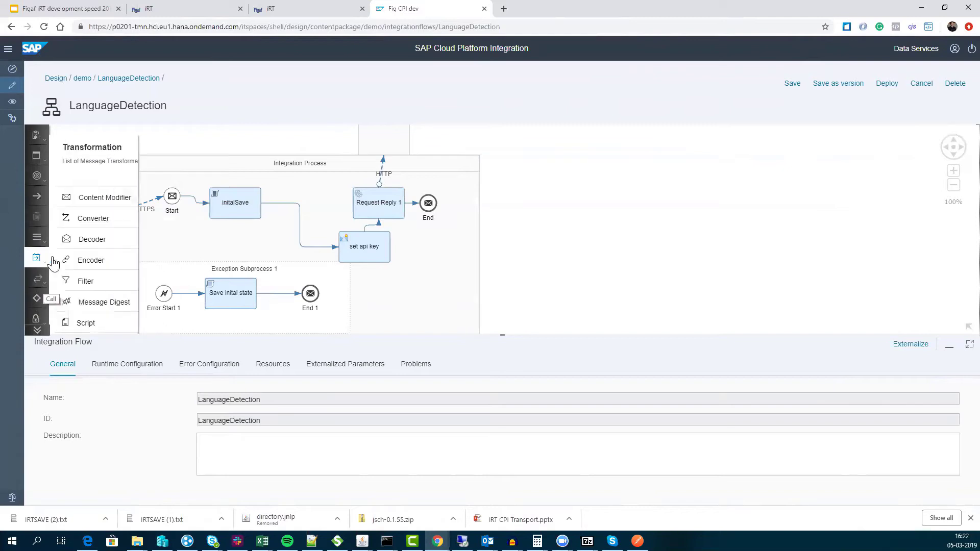
left_click(109, 330)
left_click(113, 218)
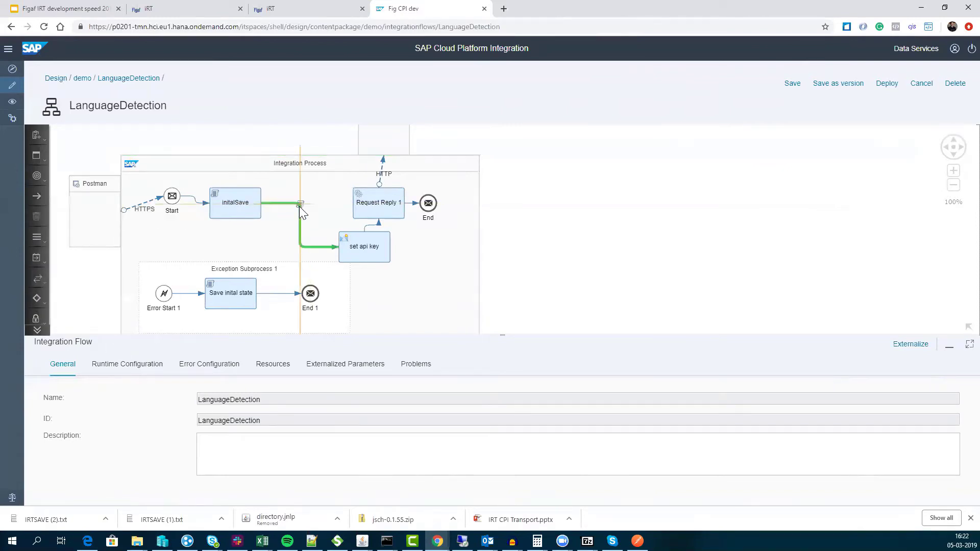
left_click(301, 212)
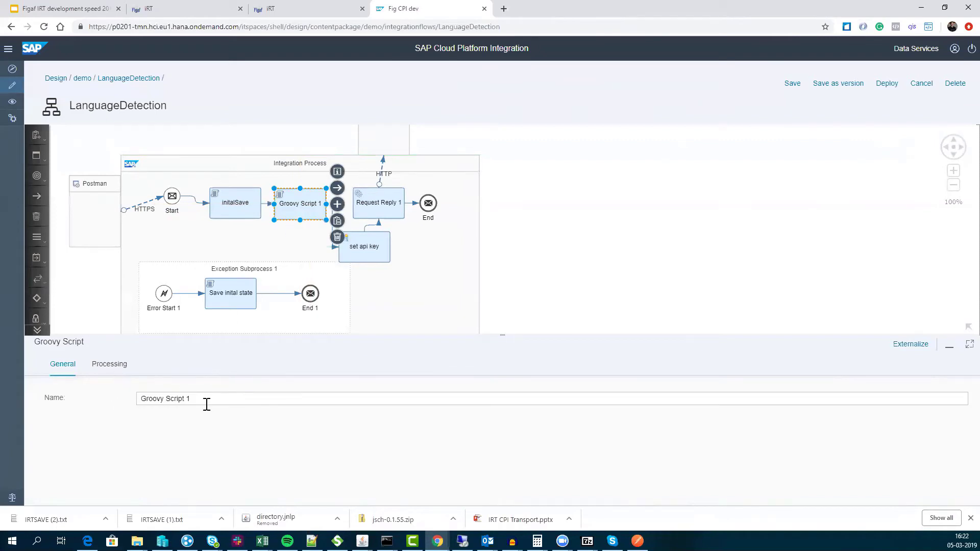
- Rename the new Groovy Script step to 'handle error "'
triple_click(186, 398)
type("handkle")
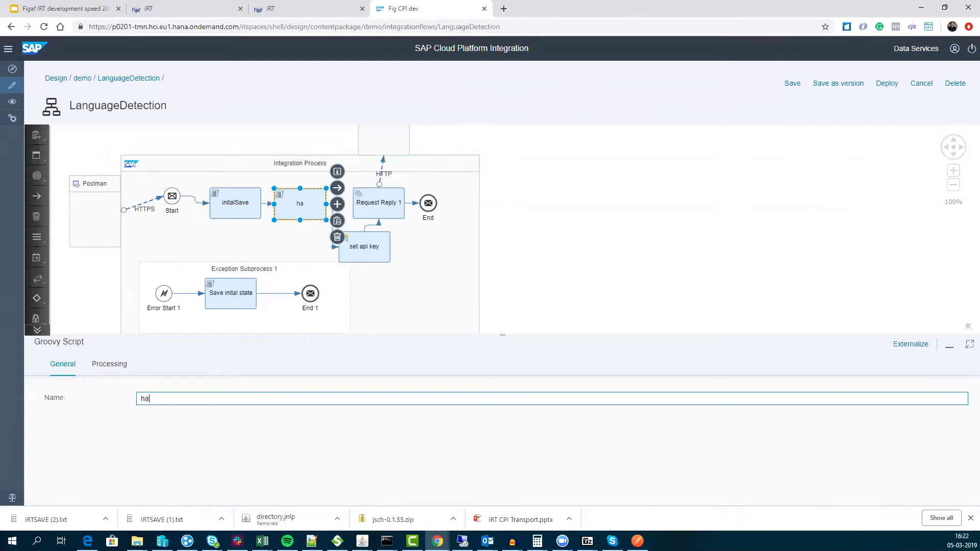
key("BackSpace")
key("BackSpace")
type("le error \"")
- Assign script1.groovy to the step and review its code
left_click(115, 365)
left_click(472, 399)
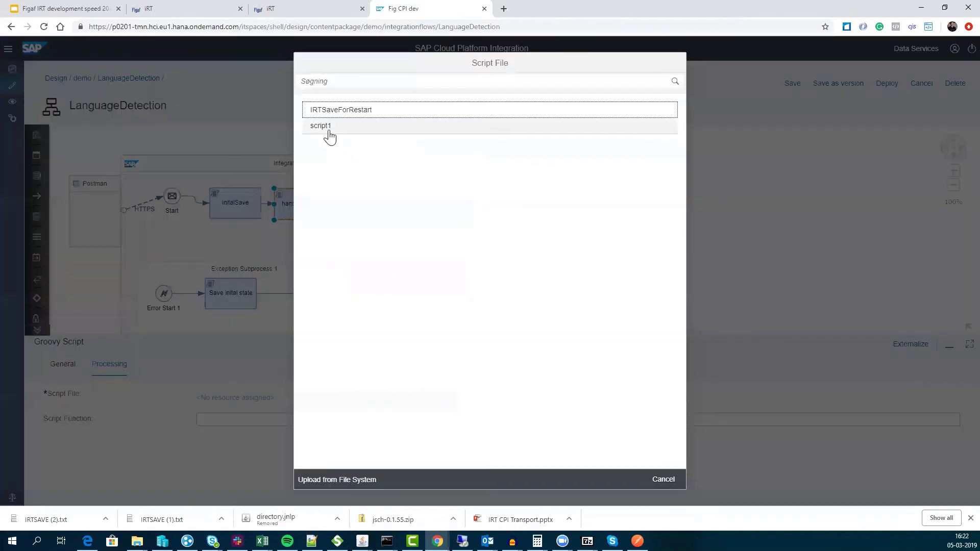
left_click(324, 128)
left_click(223, 399)
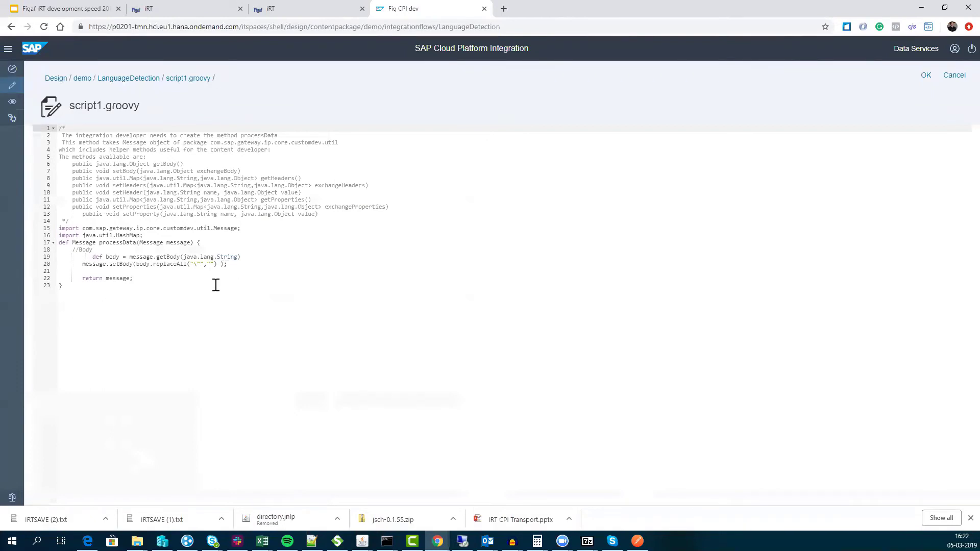
left_click(925, 77)
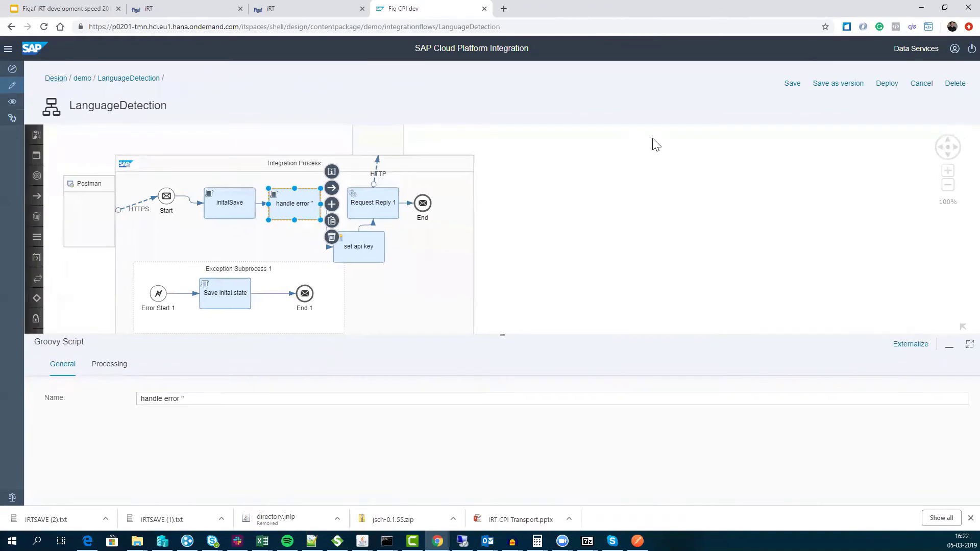
- Save the iflow as version 1.0.4 with the comment 'remove double "'
left_click(837, 83)
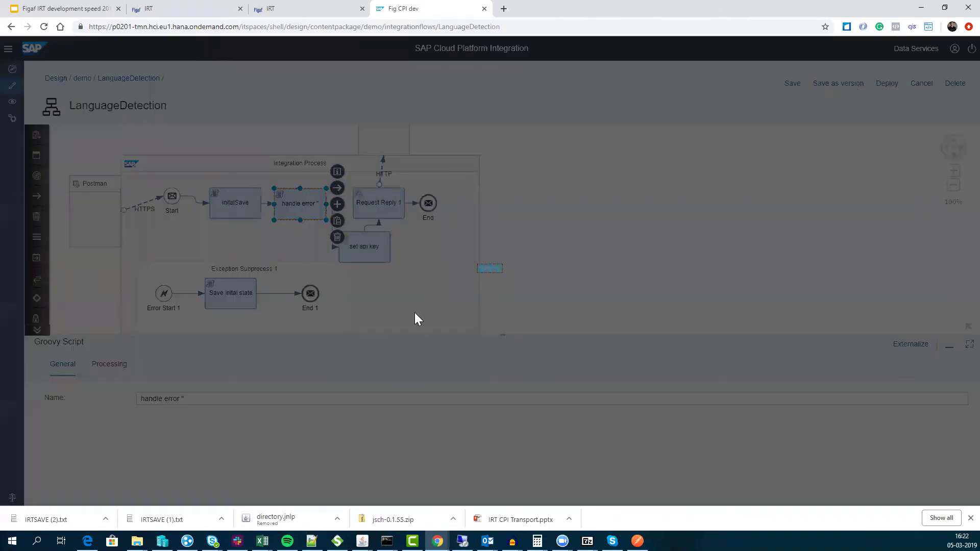
left_click(481, 276)
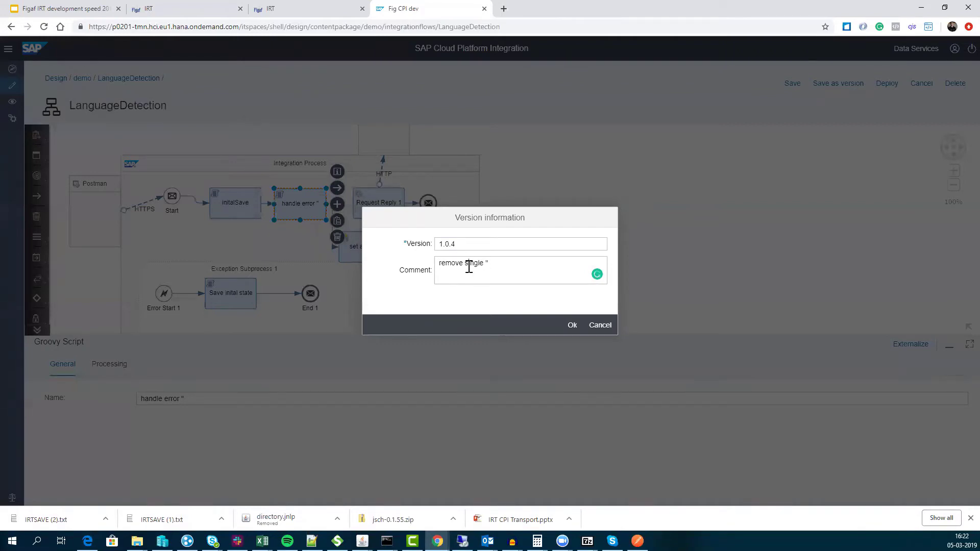
double_click(466, 267)
type("dobu")
left_click(572, 325)
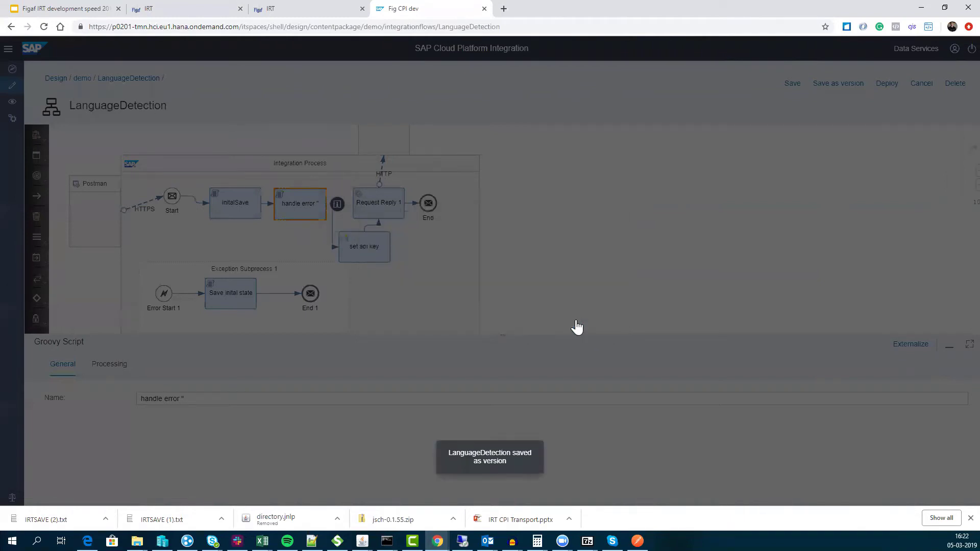
- Deploy the LanguageDetection iflow and confirm the deployment
left_click(922, 84)
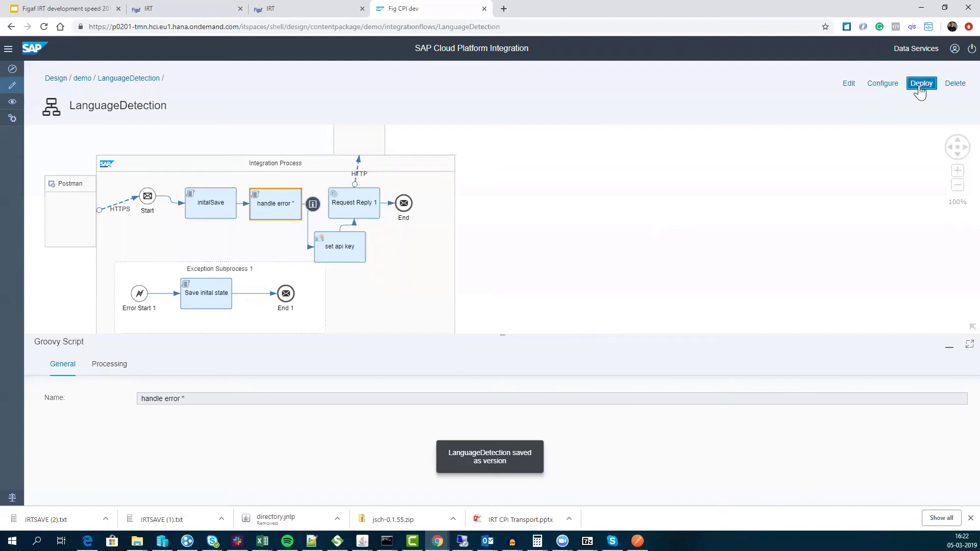
left_click(540, 295)
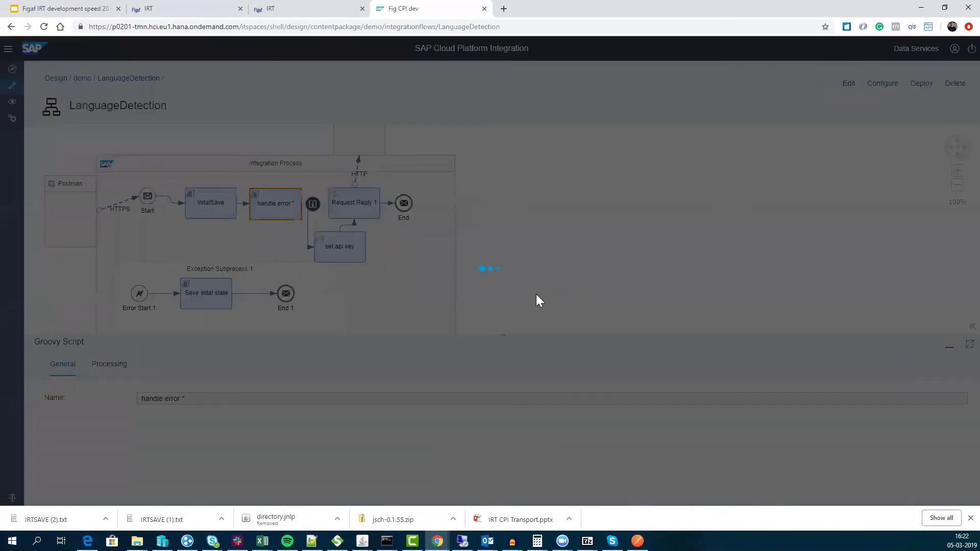
left_click(564, 294)
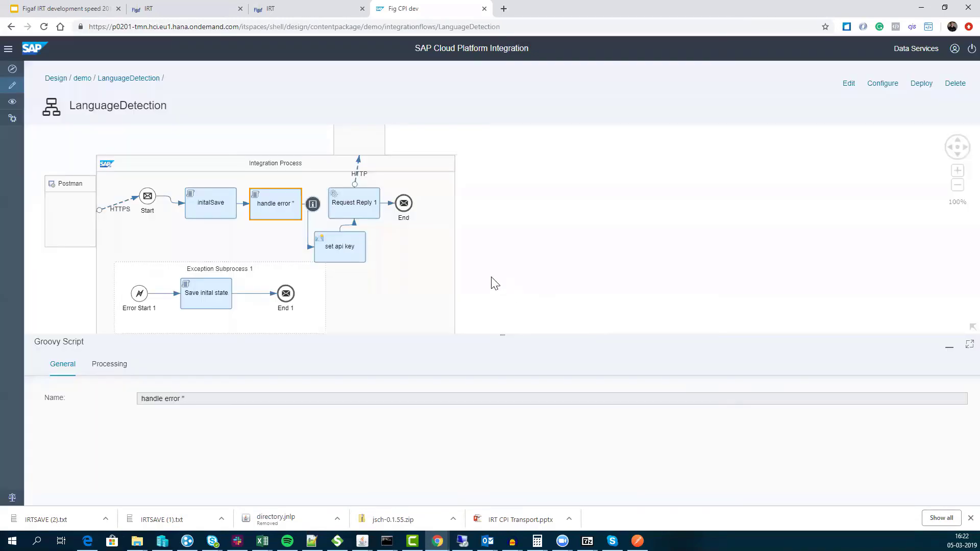
- Synchronize Figaf IRT's tracked objects for agent p0201-tmn, picking up 1 new iflow version
left_click(320, 7)
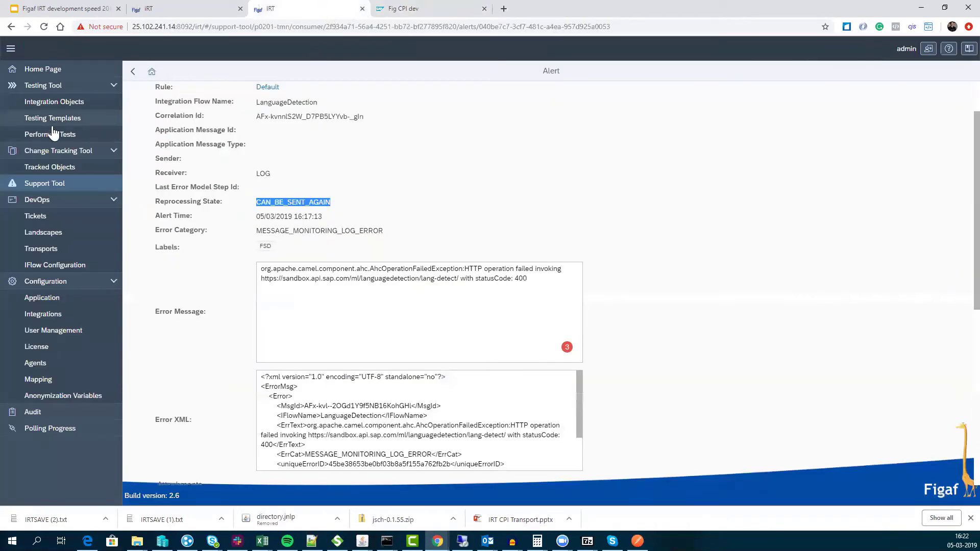
left_click(53, 154)
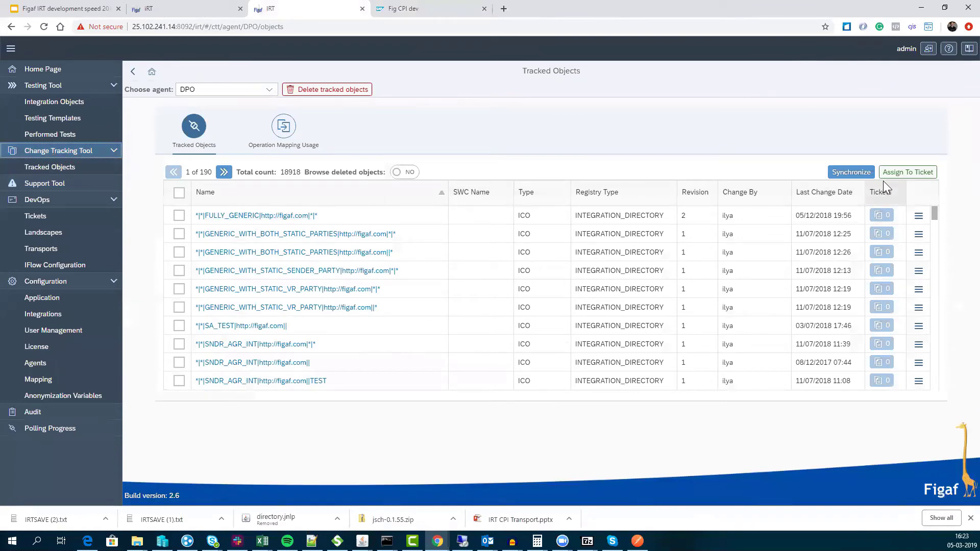
left_click(258, 89)
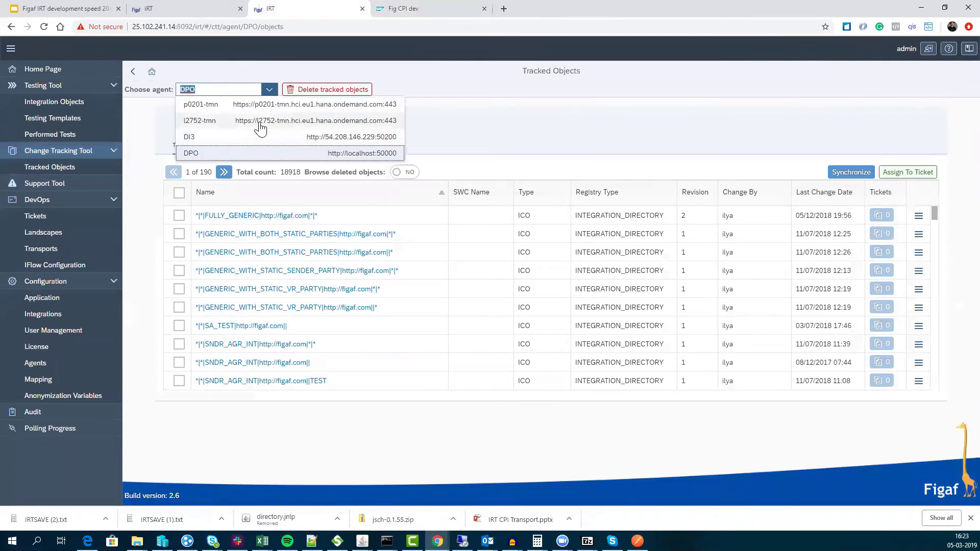
left_click(262, 108)
left_click(840, 176)
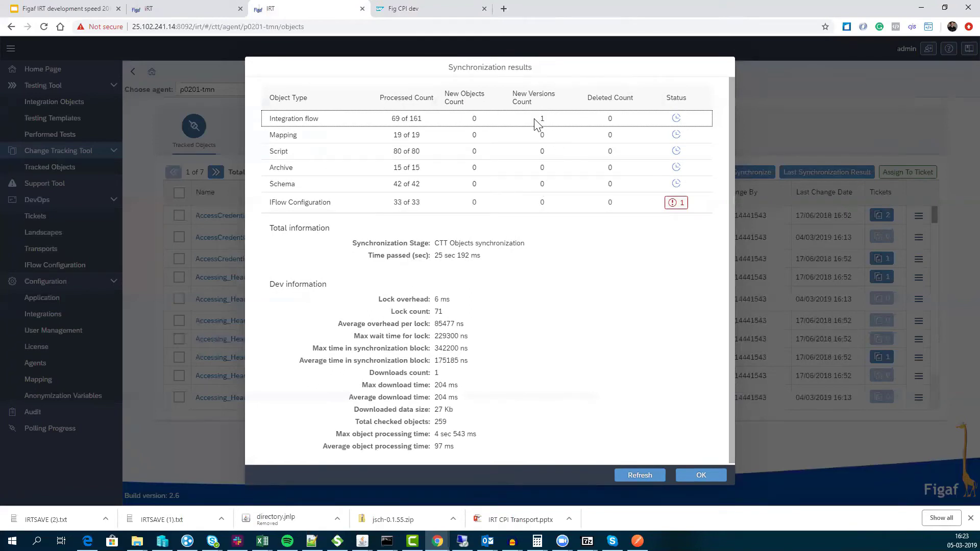
left_click(701, 476)
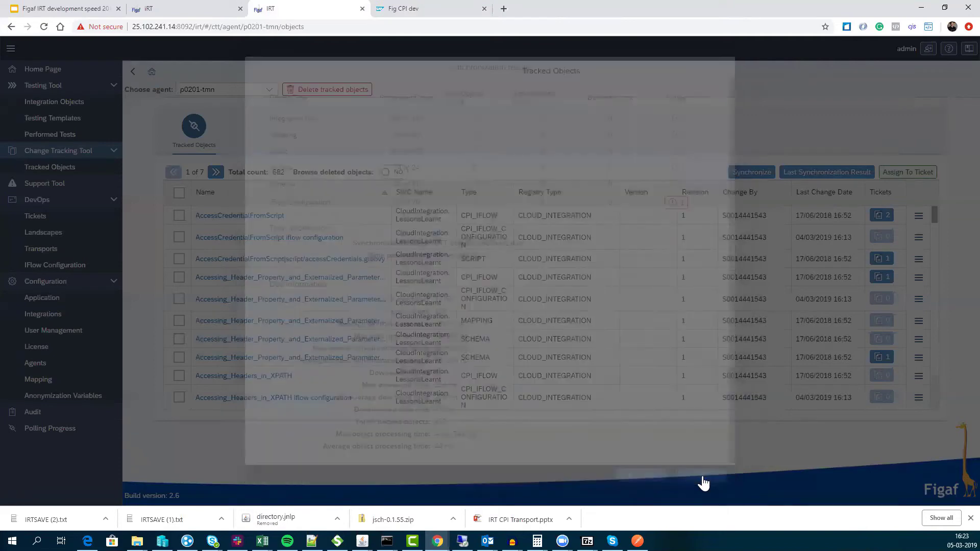
left_click(829, 194)
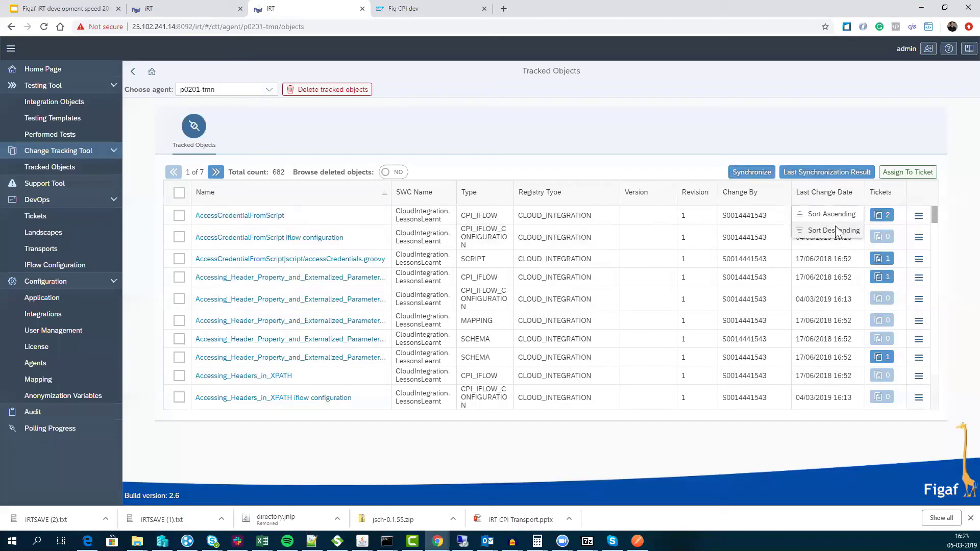
- Sort by Last Change Date descending, select LanguageDetection 1.0.4, and start a new ticket for it
left_click(835, 230)
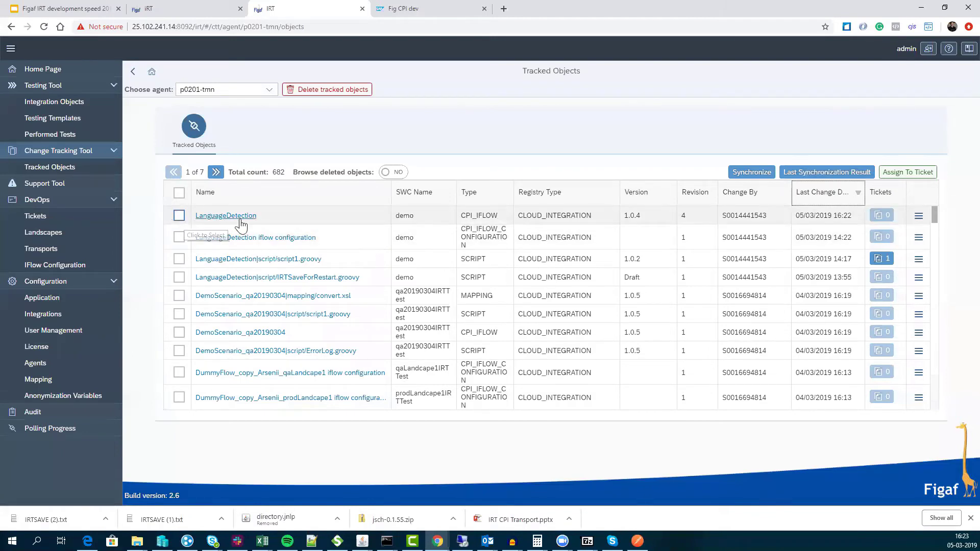
left_click(179, 216)
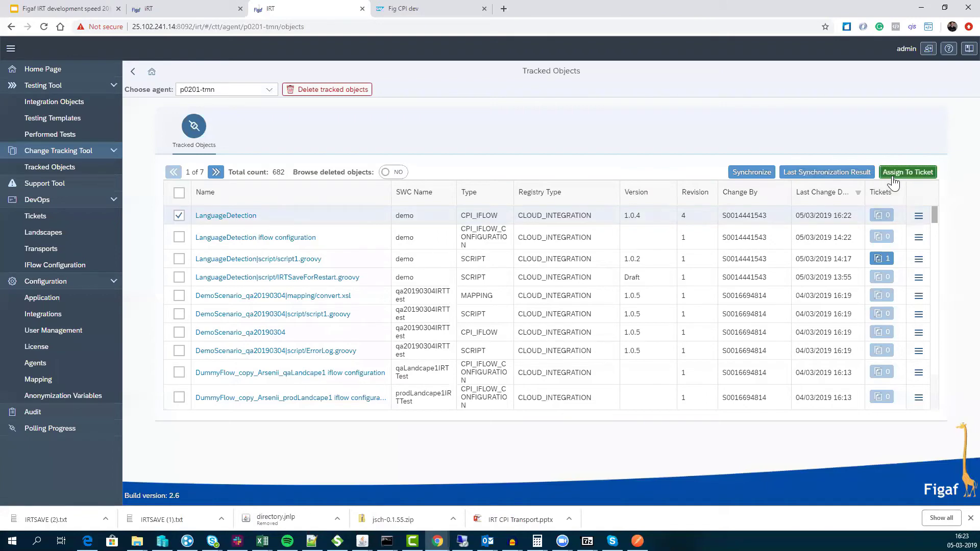
left_click(892, 172)
left_click(457, 226)
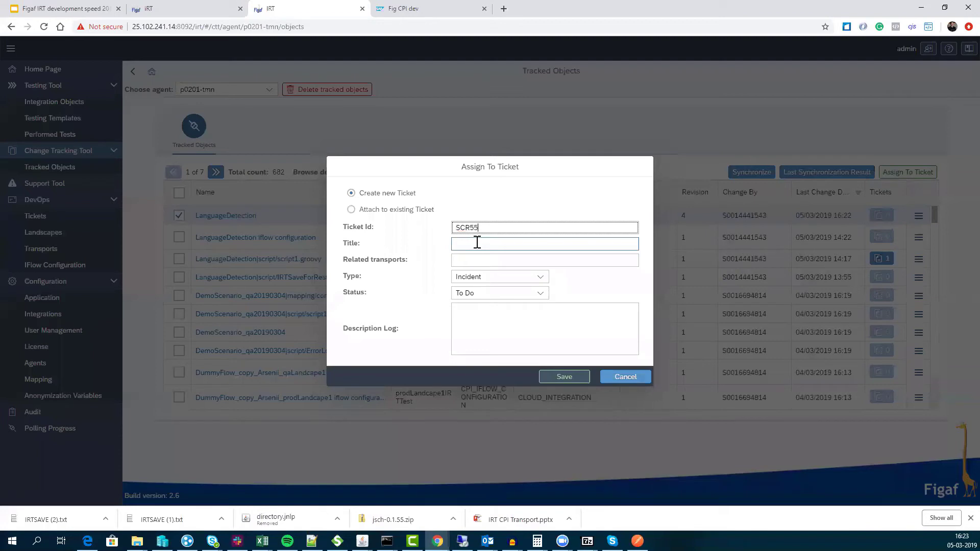
- Save ticket SCR558 titled 'Fix double quote' as a To Do Incident
left_click(477, 243)
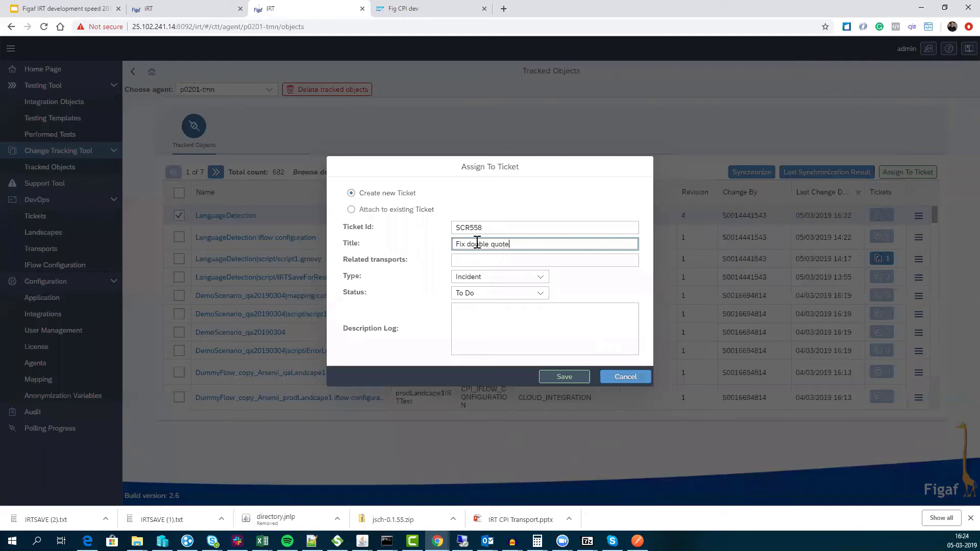
left_click(539, 277)
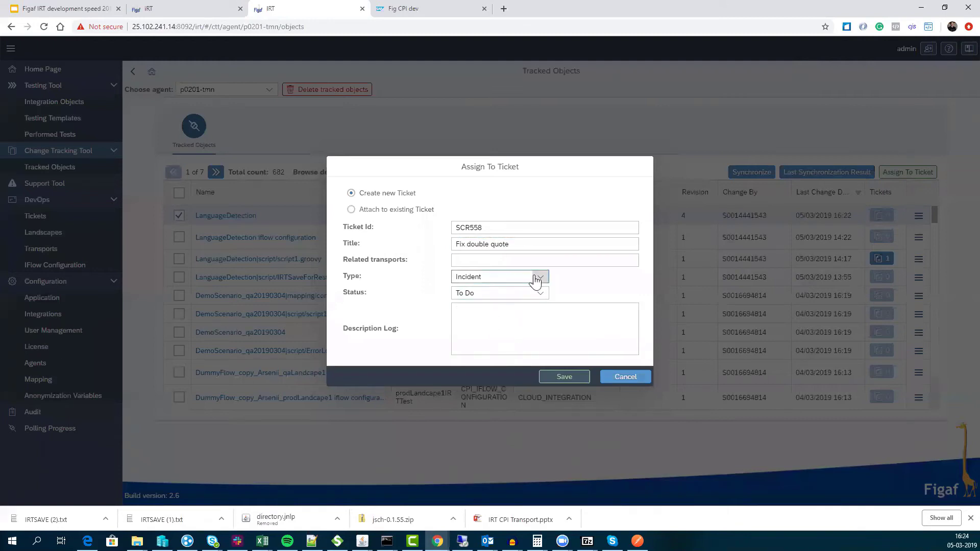
left_click(516, 277)
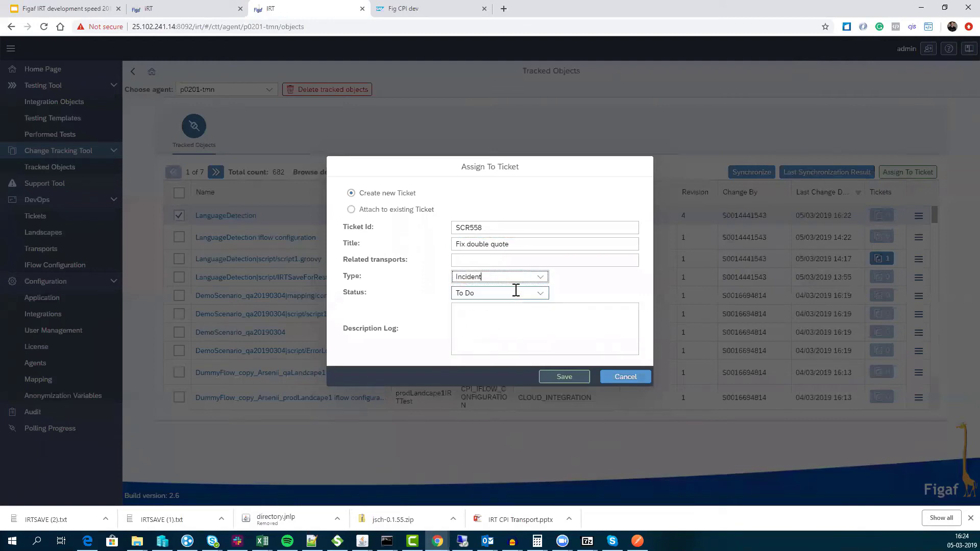
left_click(515, 328)
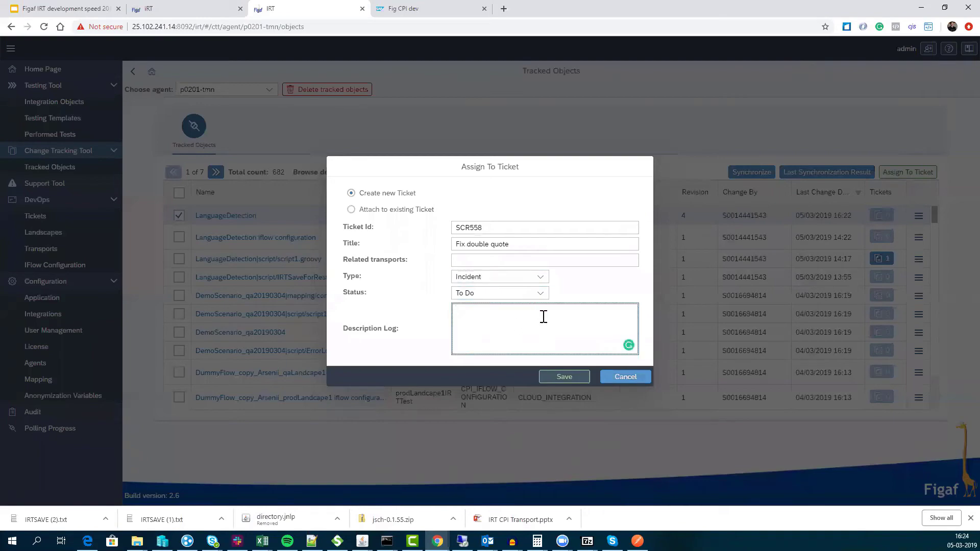
left_click(549, 376)
left_click(558, 297)
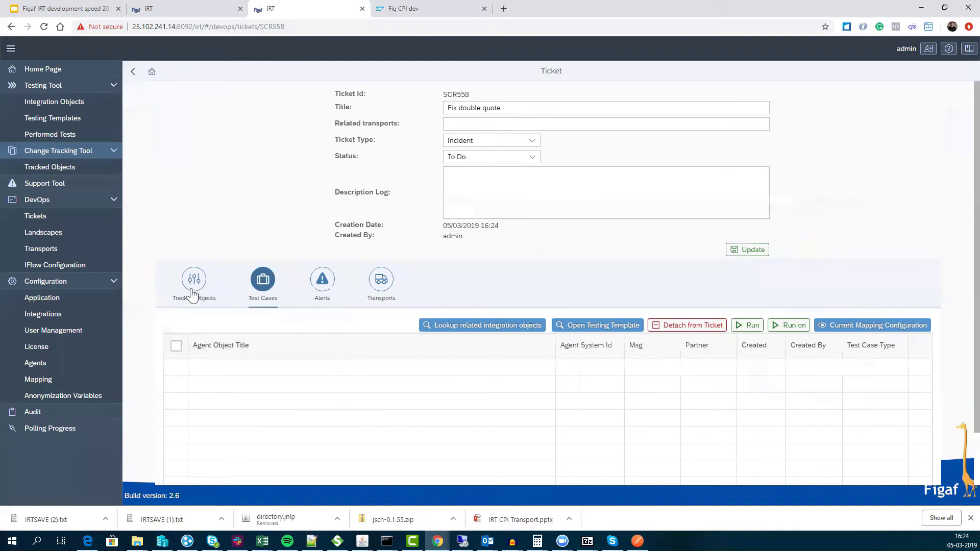
- Browse the ticket's tracked objects, test cases and testing template
left_click(193, 289)
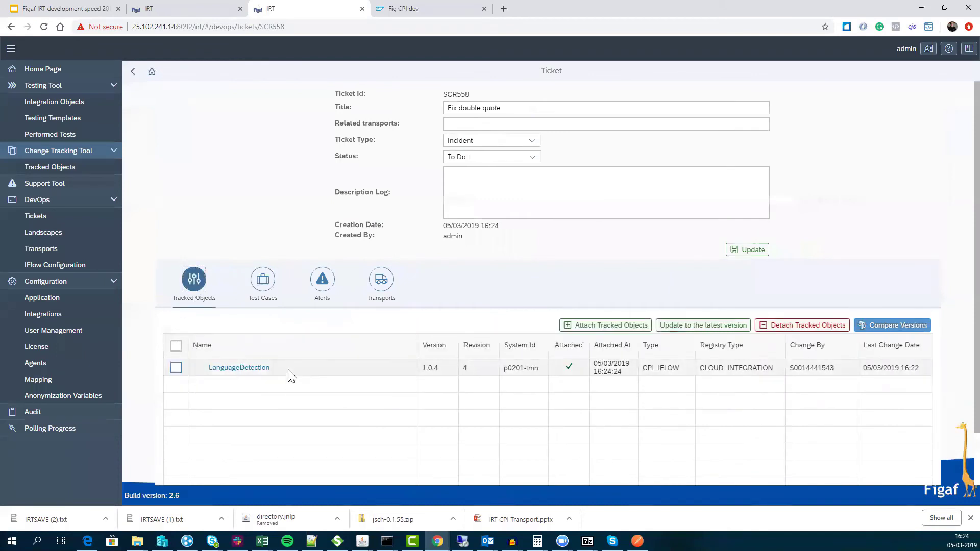
left_click(275, 296)
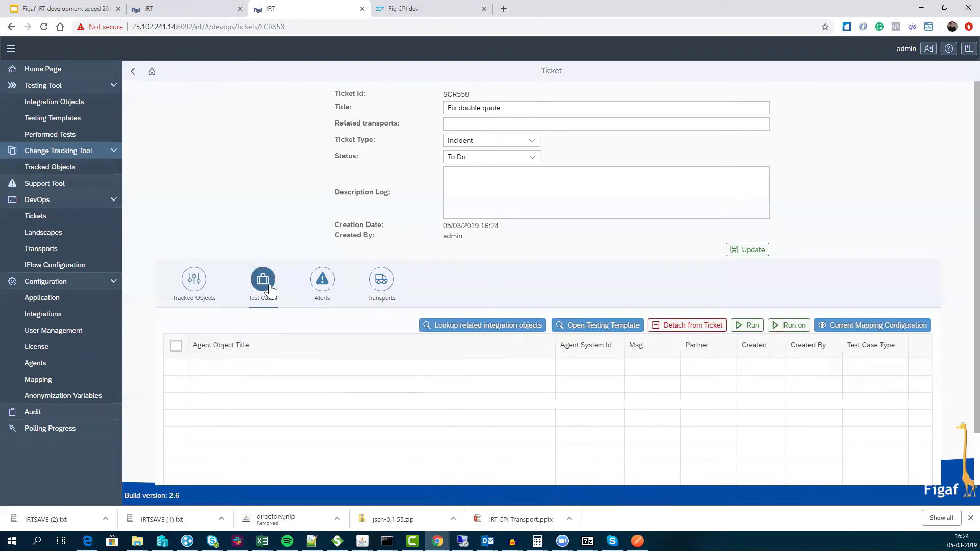
left_click(591, 326)
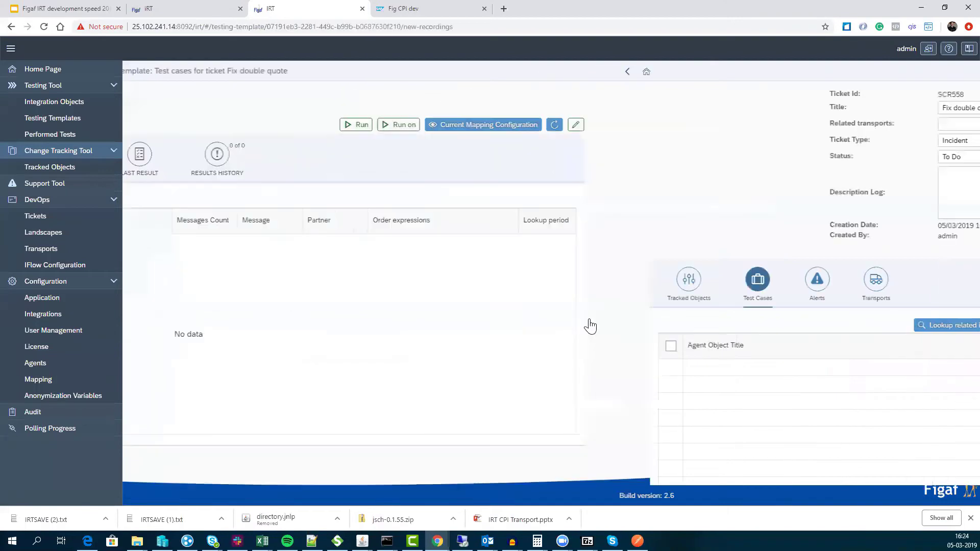
left_click(143, 72)
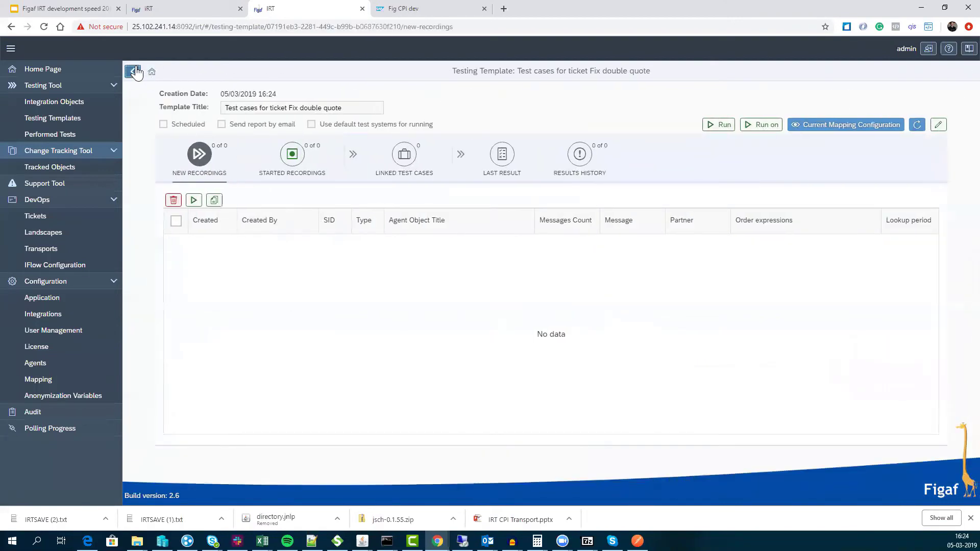
- Link the second LanguageDetection regression test case to ticket SCR558
left_click(433, 324)
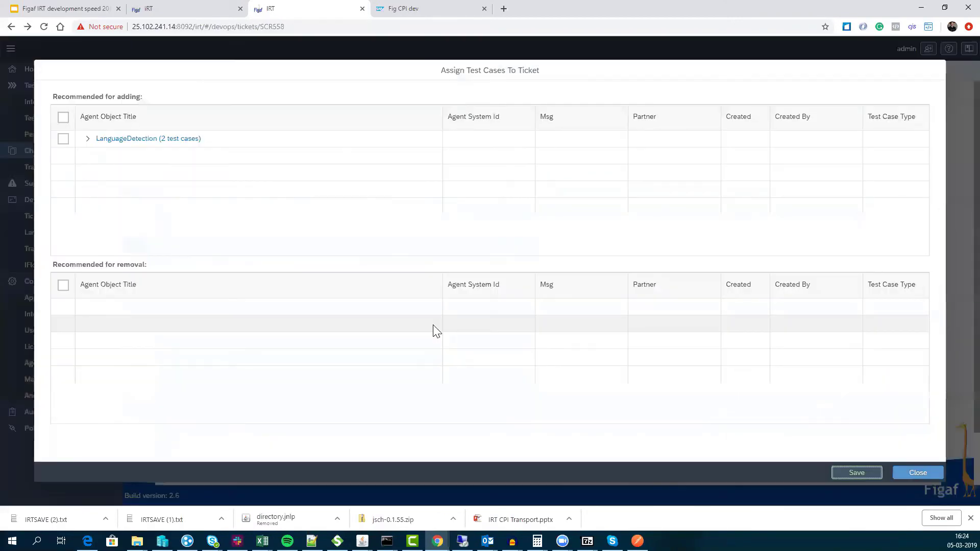
left_click(88, 139)
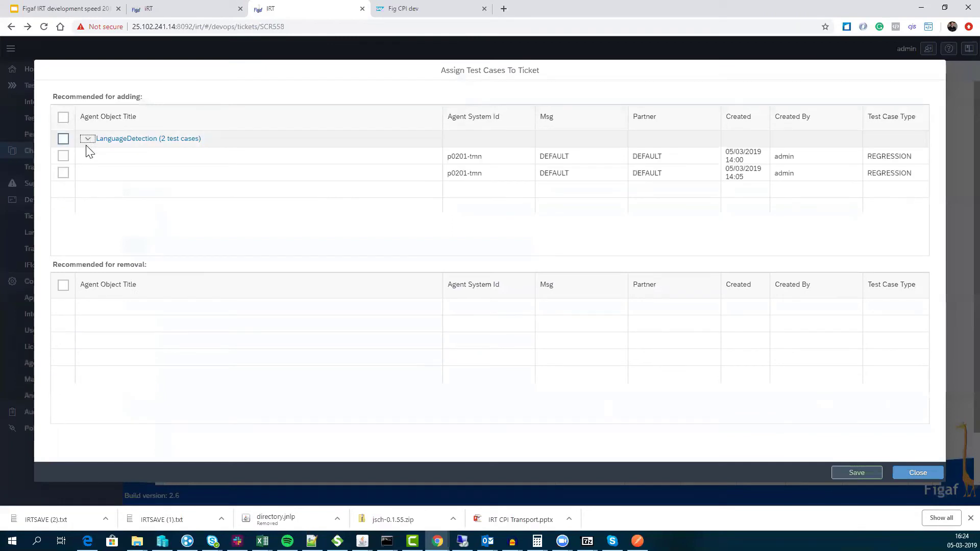
left_click(62, 173)
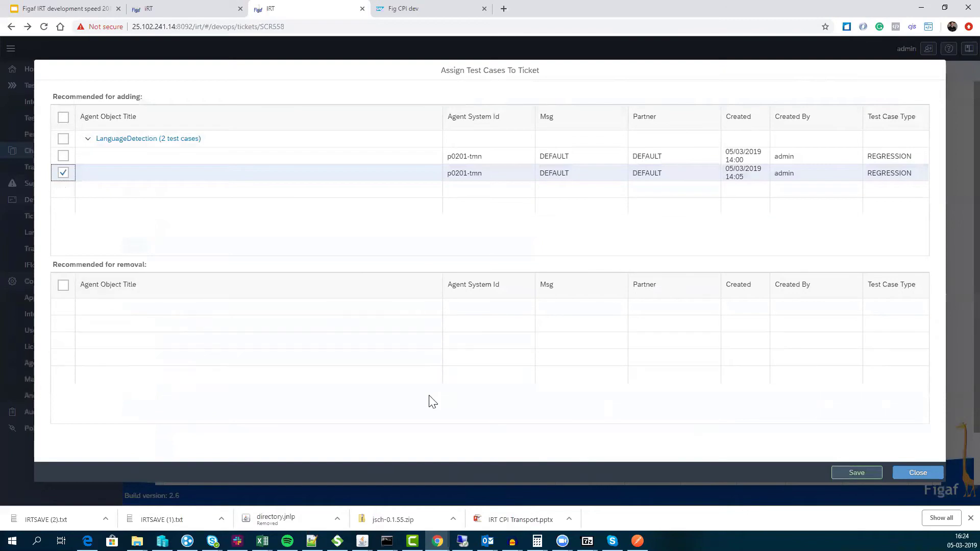
left_click(867, 472)
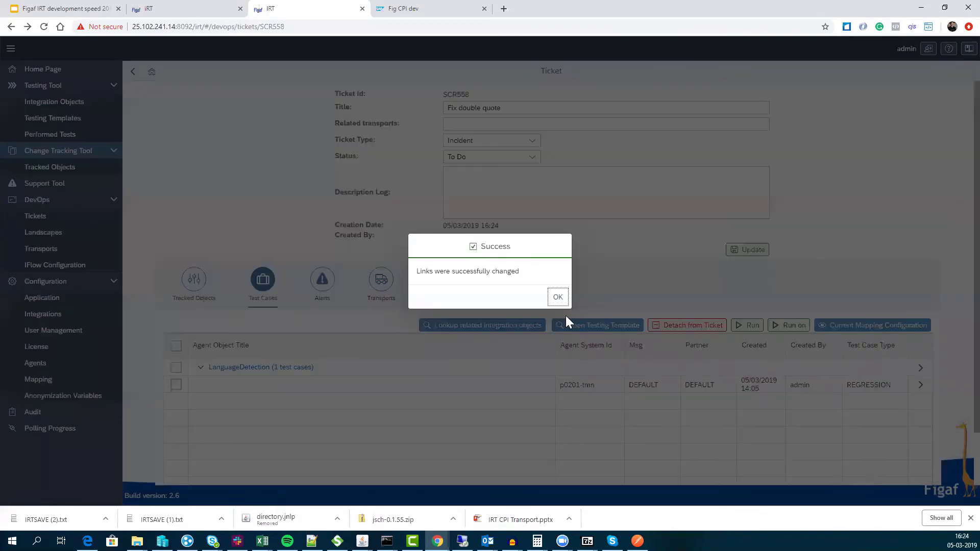
- Run the ticket's linked LanguageDetection test case
left_click(557, 297)
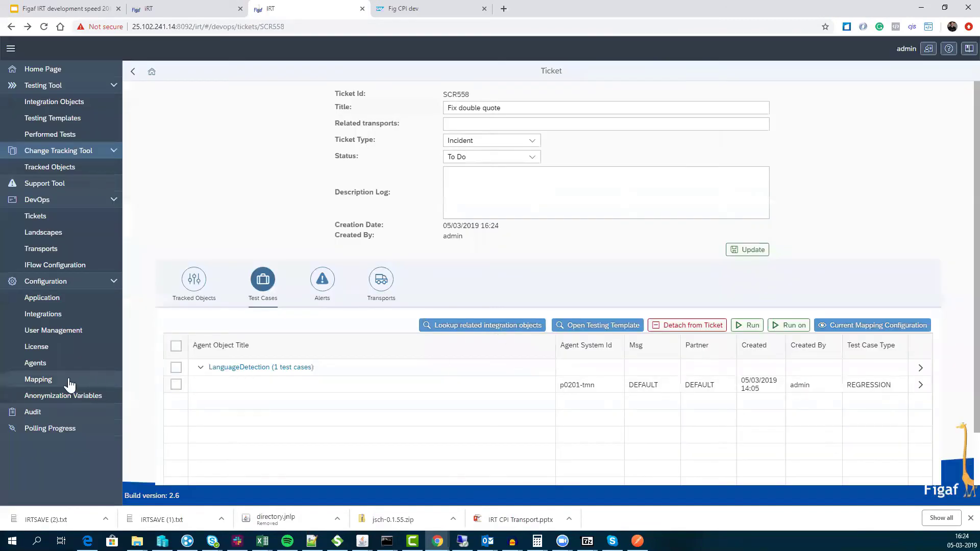
left_click(748, 326)
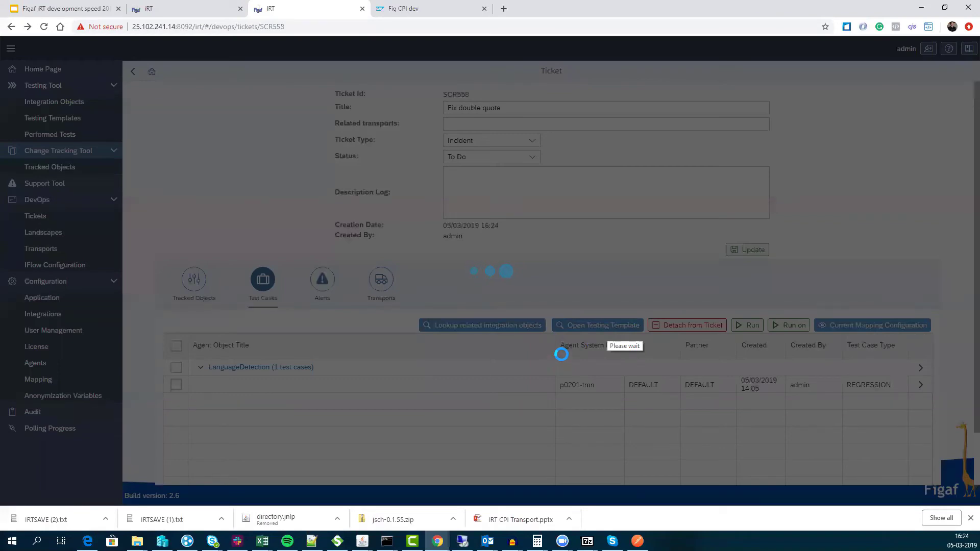
left_click(556, 296)
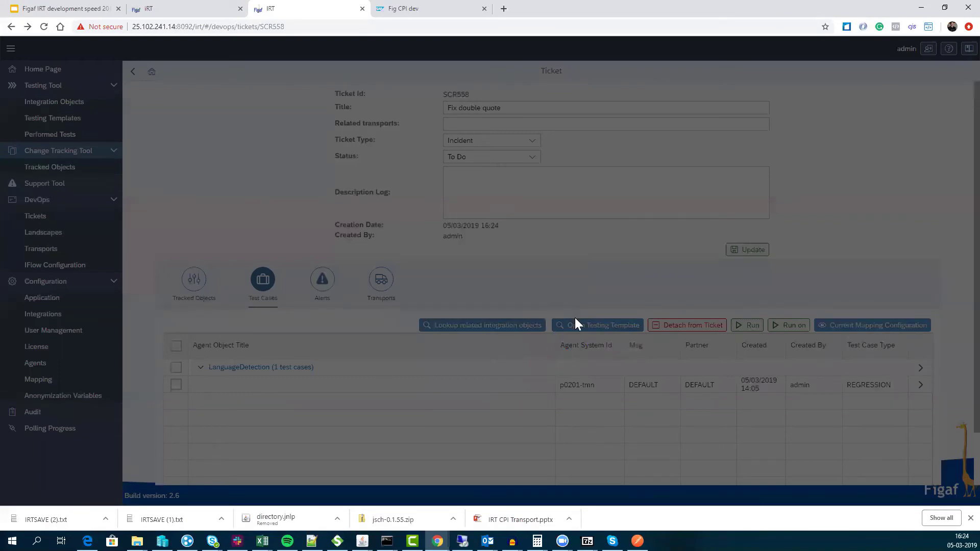
- Open the template's last test result and poll remote messages, showing an ERROR run
left_click(576, 324)
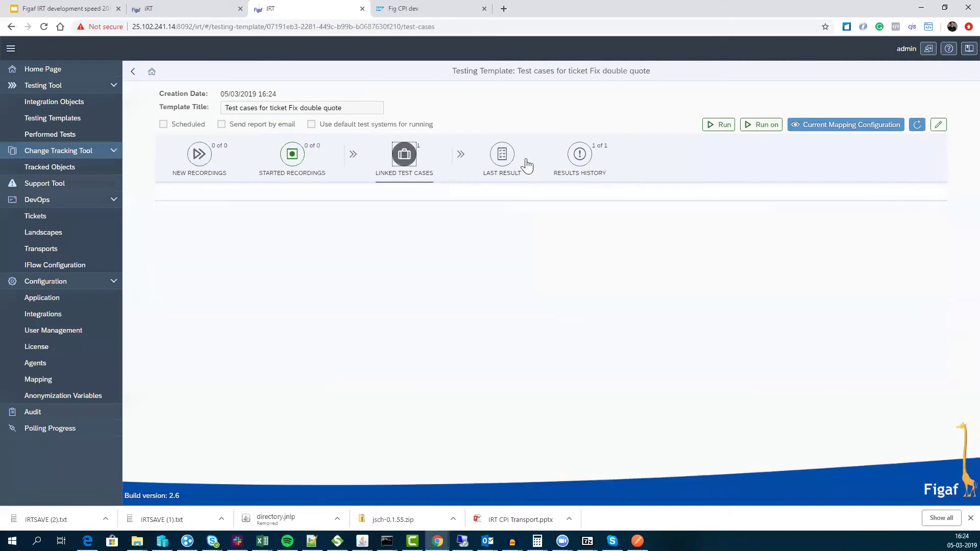
left_click(577, 154)
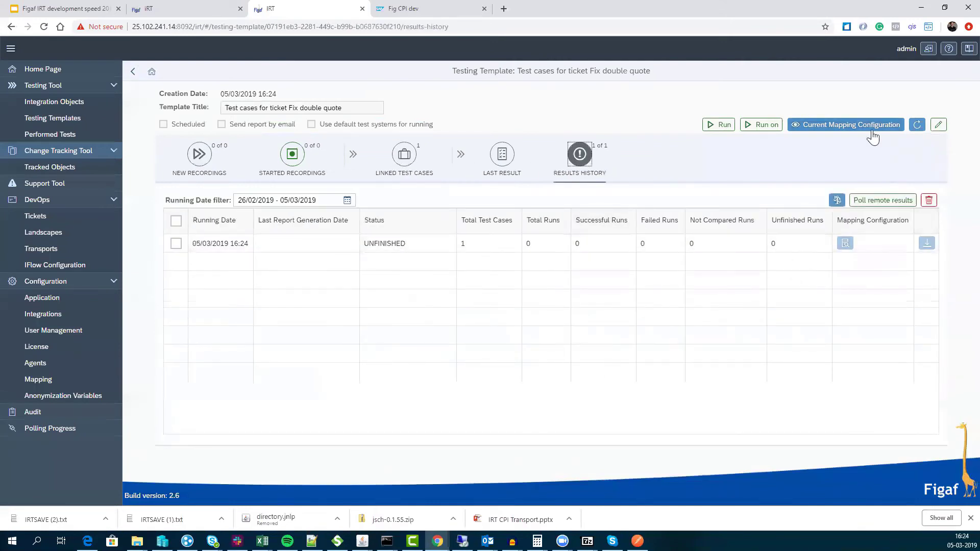
left_click(491, 168)
left_click(927, 243)
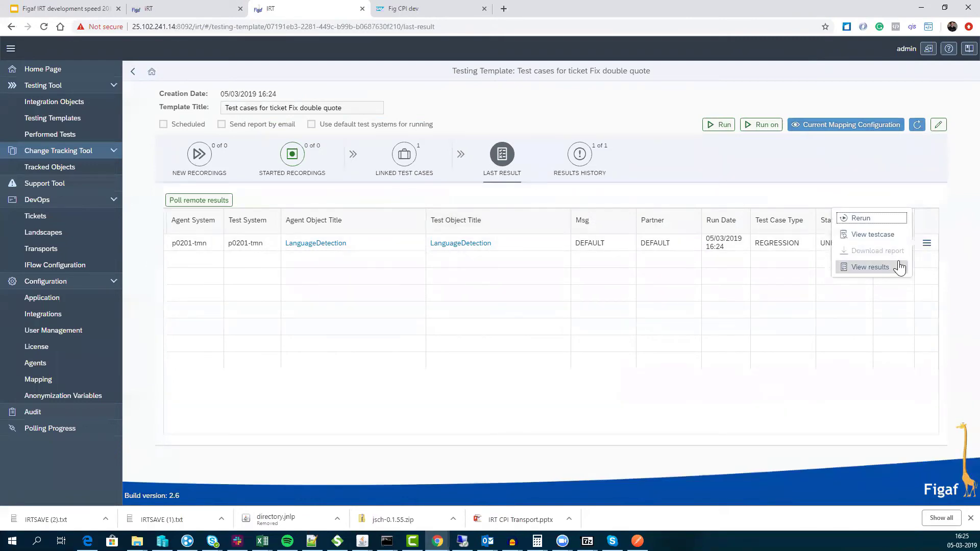
left_click(899, 266)
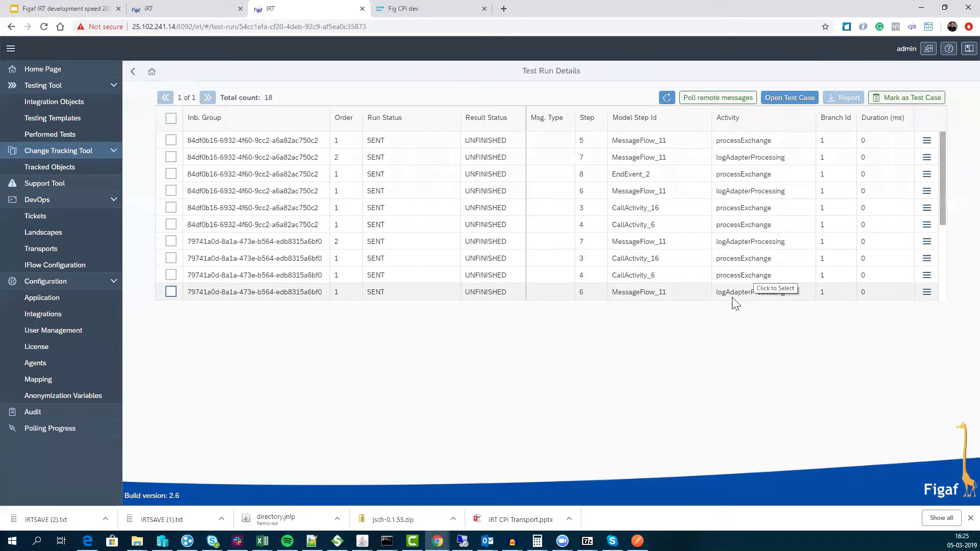
left_click(729, 99)
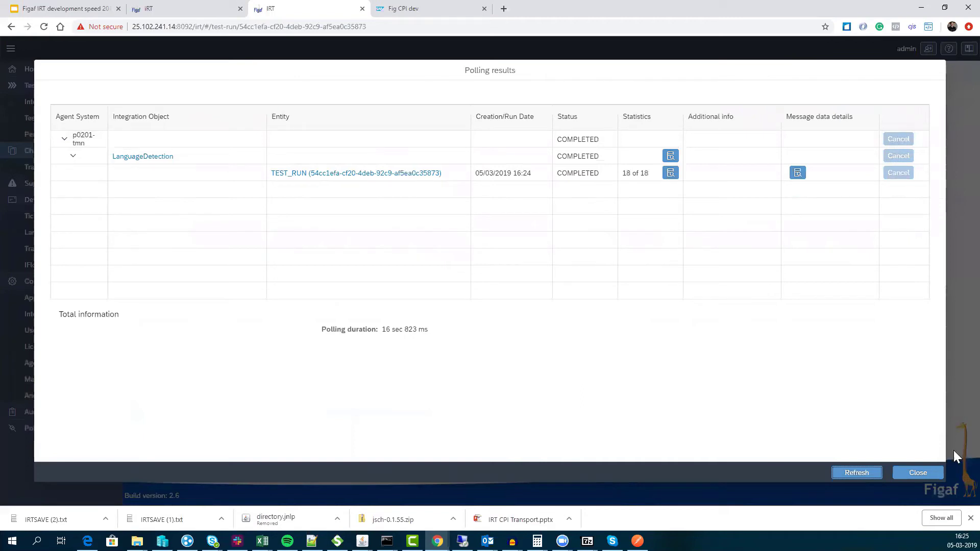
left_click(925, 472)
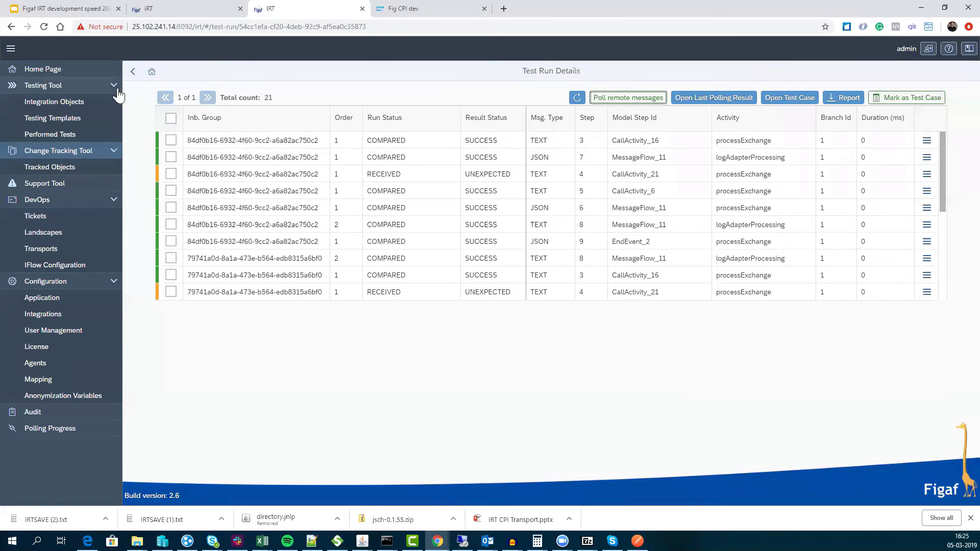
left_click(133, 72)
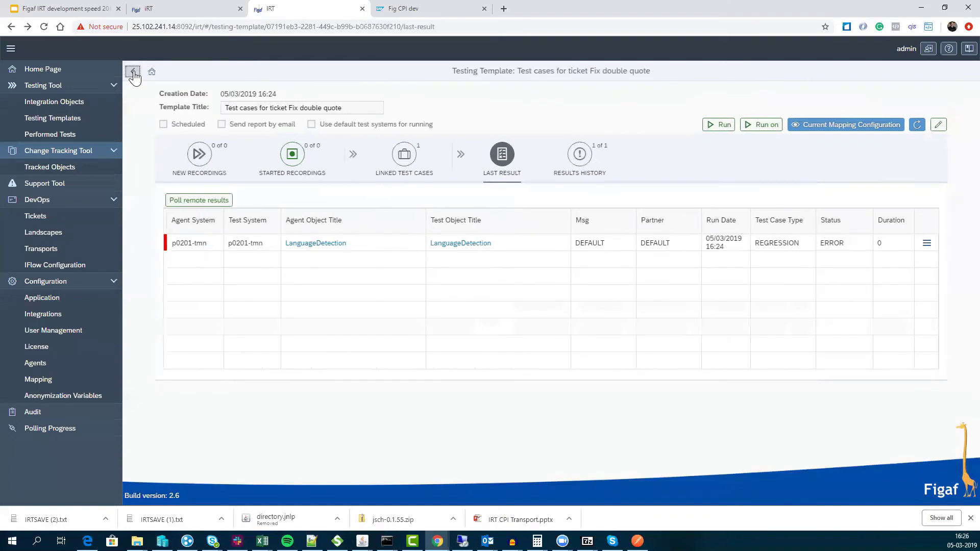
- Review the 'Fix double quote' template's Results History, Linked Test Cases and New Recordings tabs
left_click(133, 72)
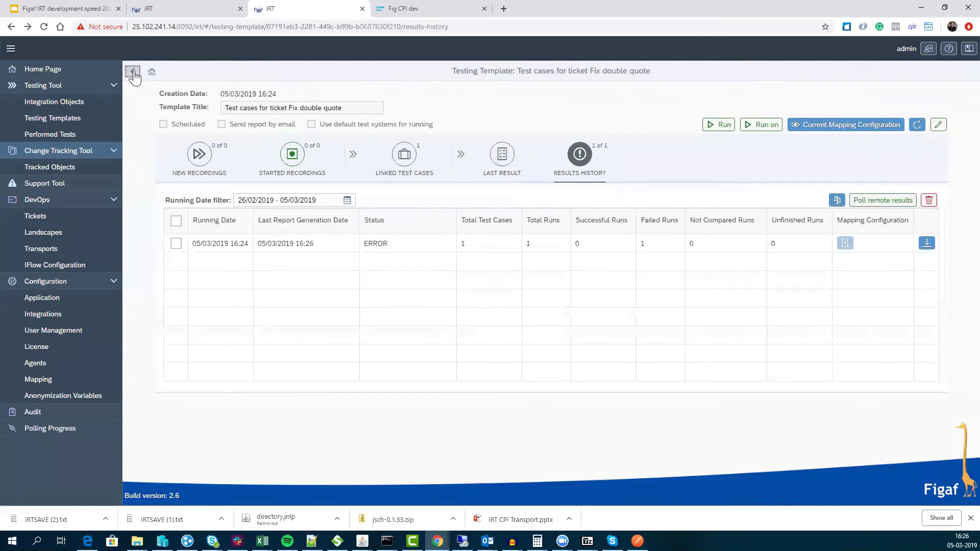
left_click(133, 72)
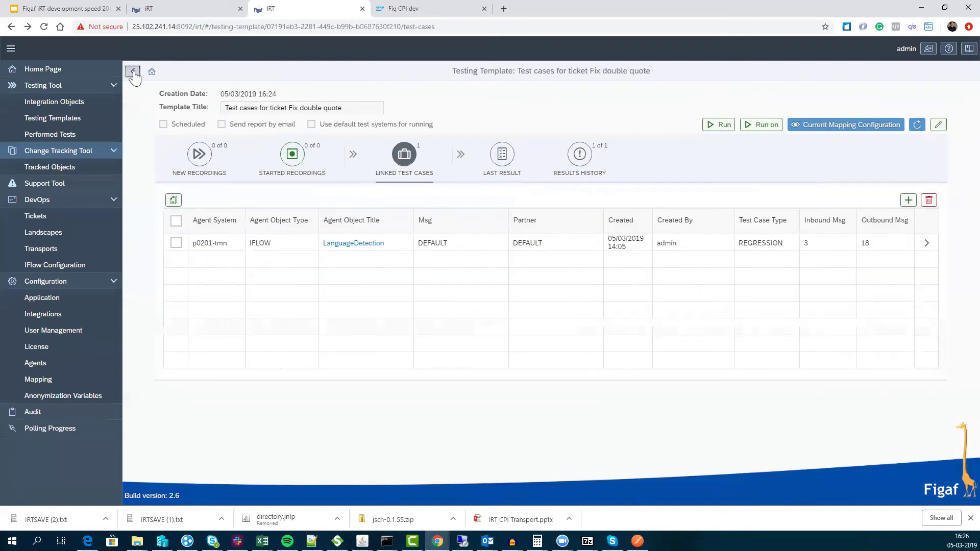
left_click(132, 72)
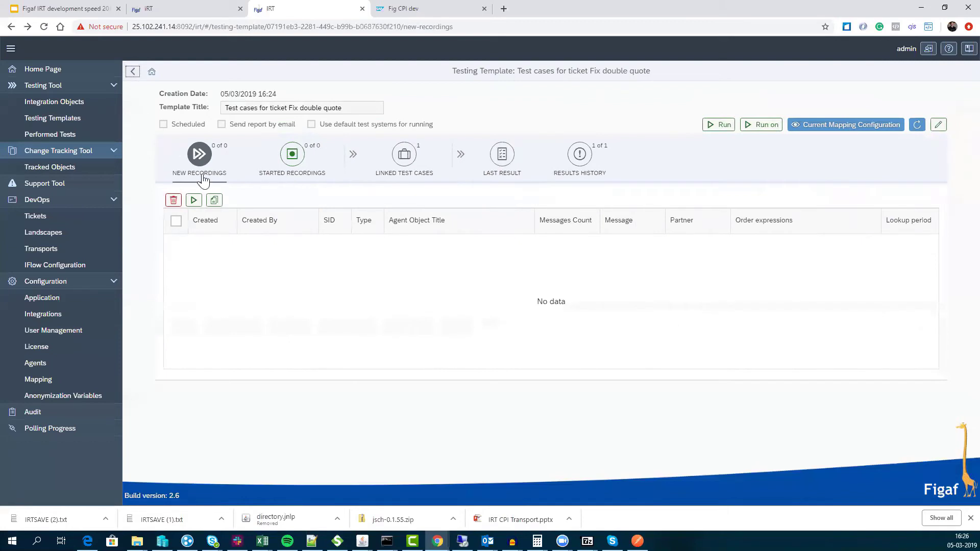
left_click(405, 154)
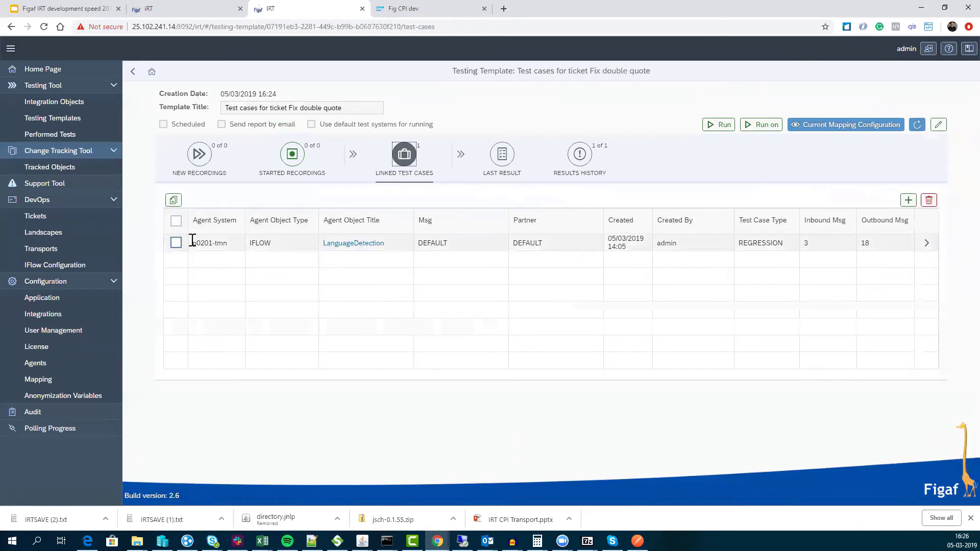
- Copy the LanguageDetection recording request with Message Count 1, immediate start, and historic fetching
left_click(176, 242)
left_click(174, 199)
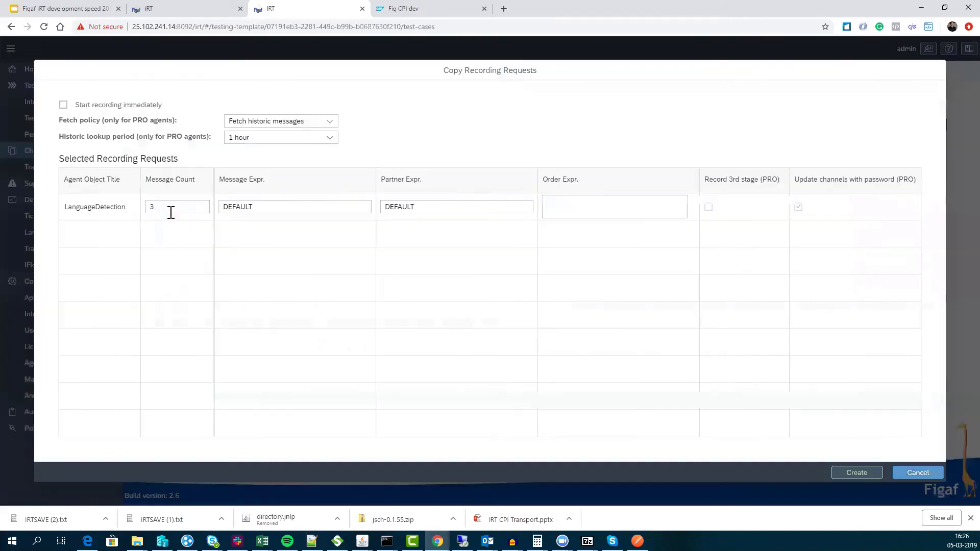
double_click(193, 208)
type("1")
left_click(63, 105)
left_click(267, 124)
left_click(270, 135)
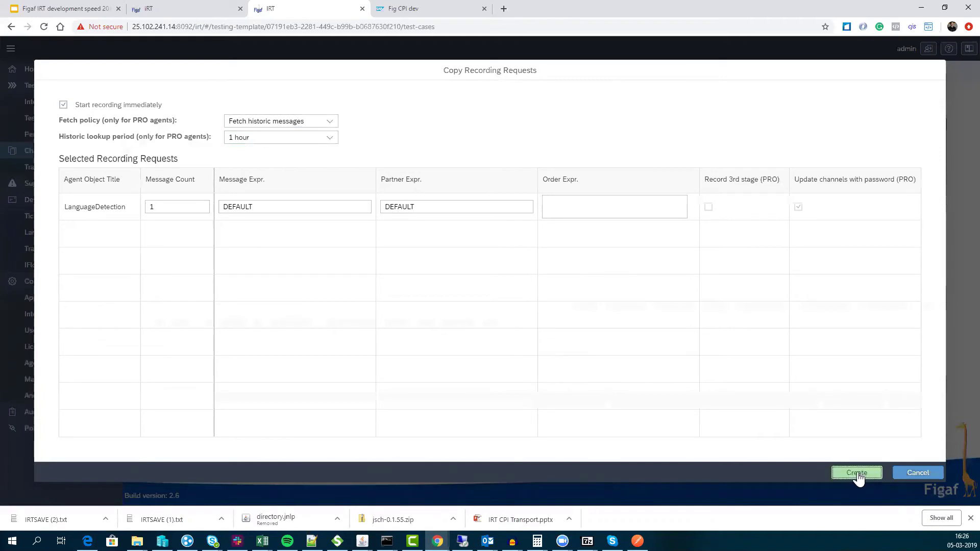
- Create the copied recording request and list the started recordings
left_click(857, 474)
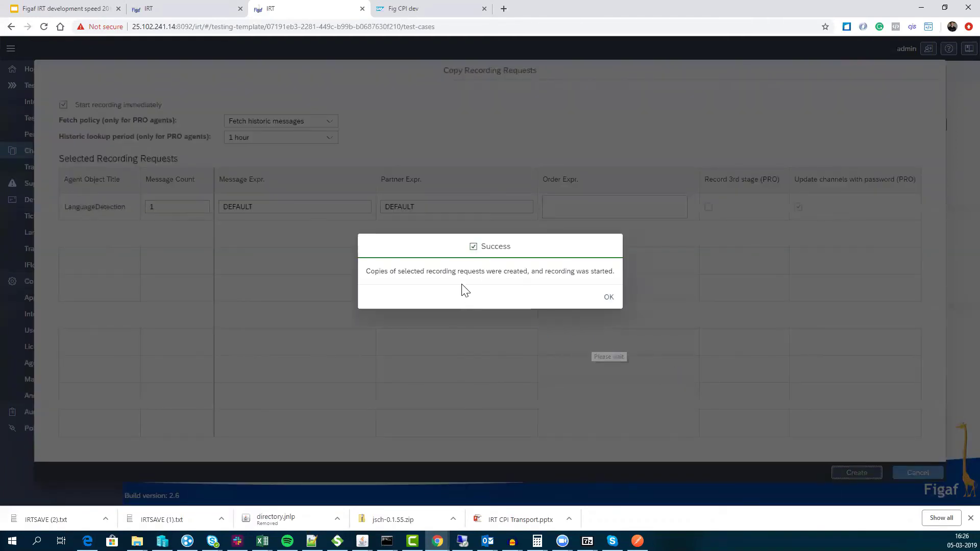
left_click(609, 298)
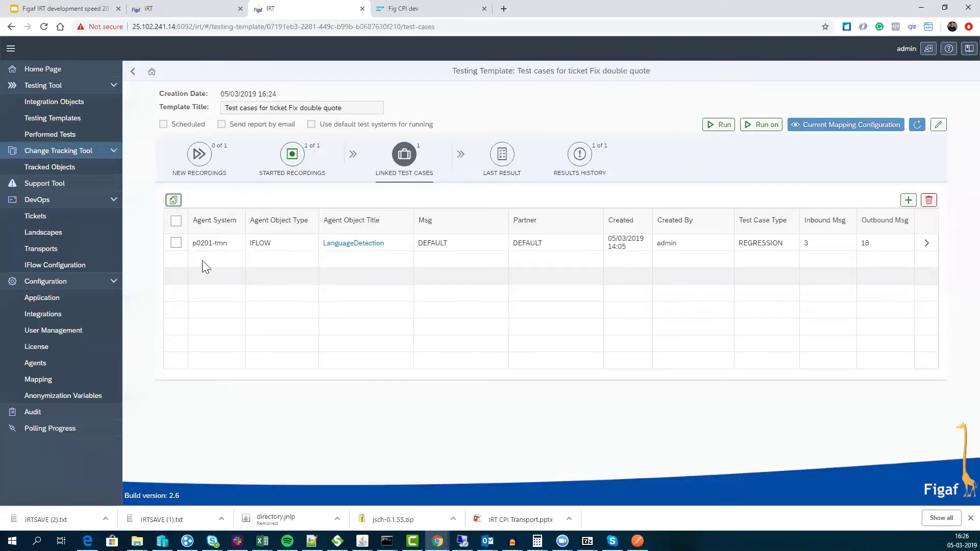
left_click(286, 156)
left_click(176, 220)
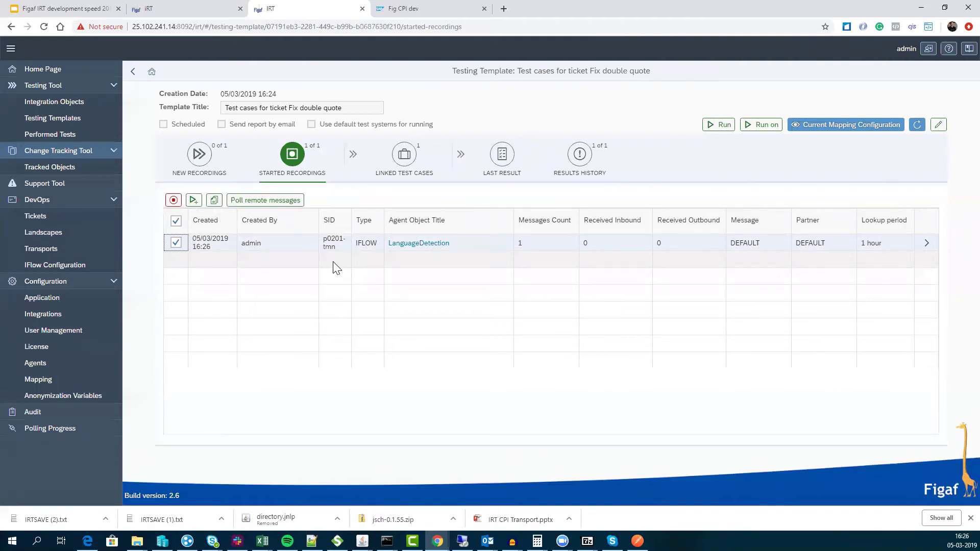
- Poll remote messages and open the LanguageDetection recording's 8 captured messages
left_click(252, 202)
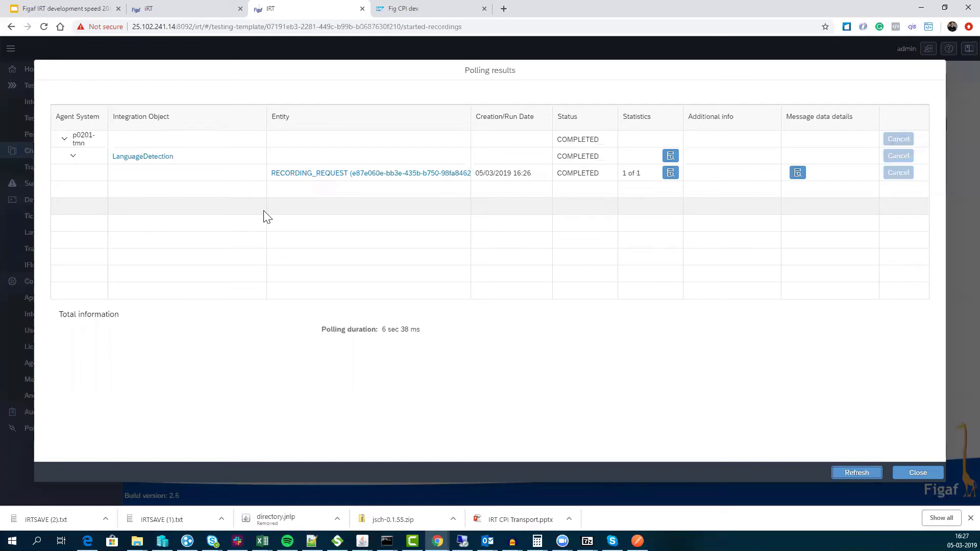
left_click(896, 472)
left_click(926, 244)
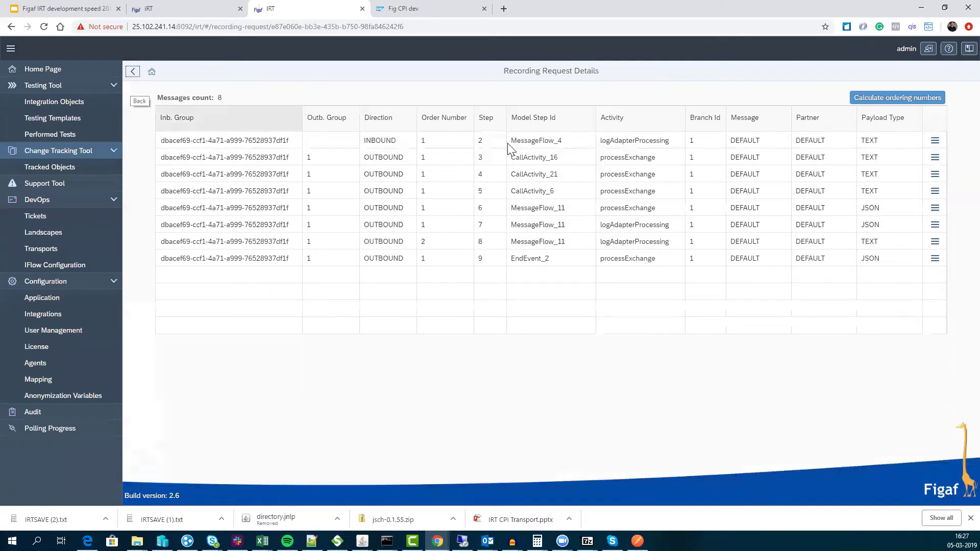
- Inspect the first recorded message's Danish text payload and headers, then return Home
left_click(934, 140)
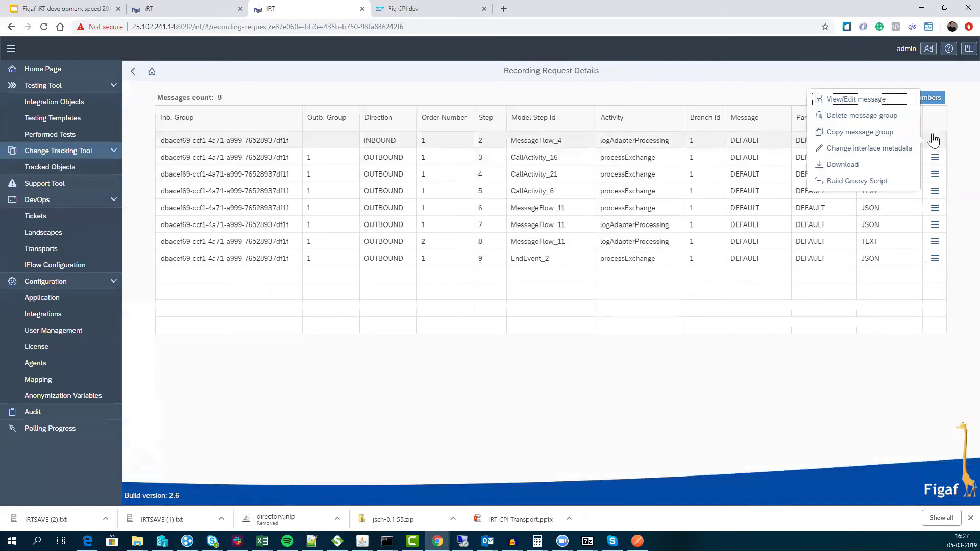
left_click(874, 98)
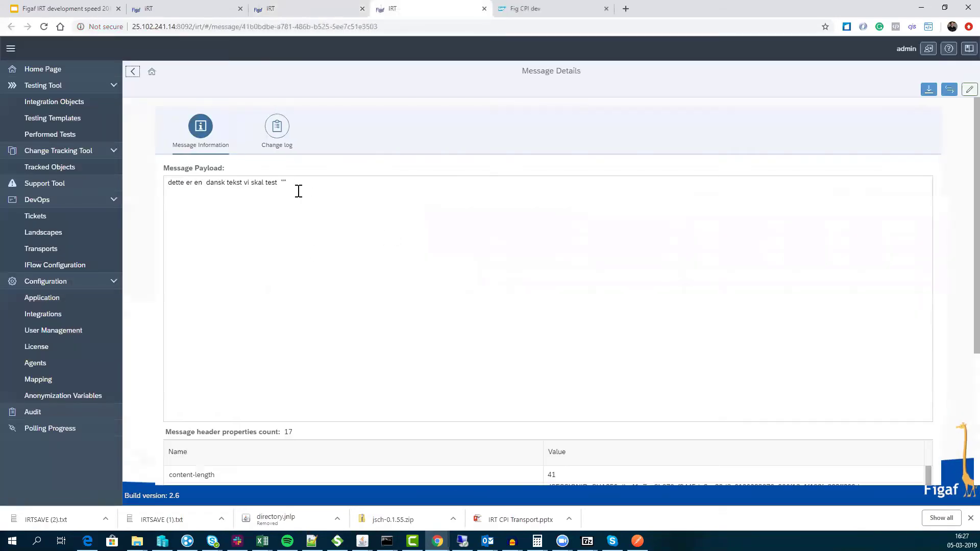
left_click_drag(298, 191, 206, 183)
scroll(306, 444, "down", 3)
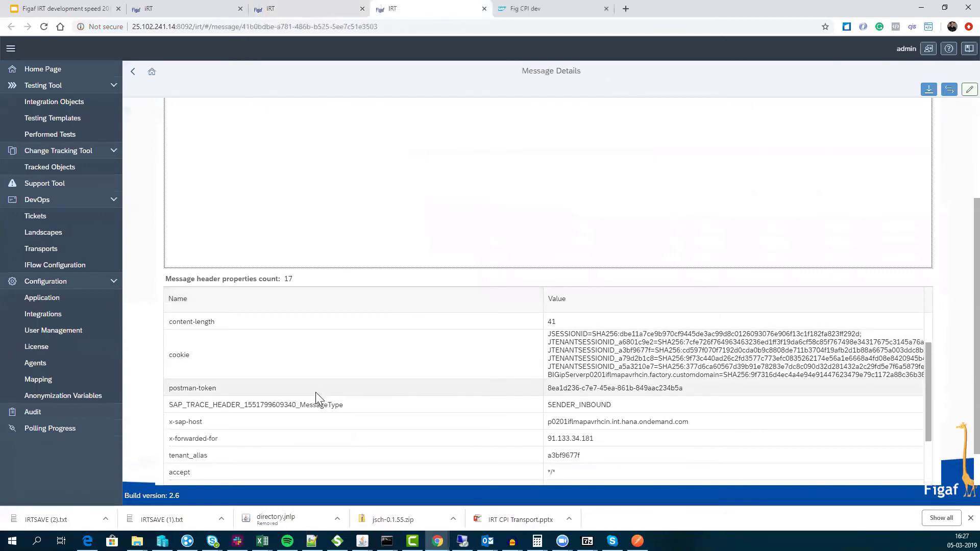
scroll(301, 434, "down", 3)
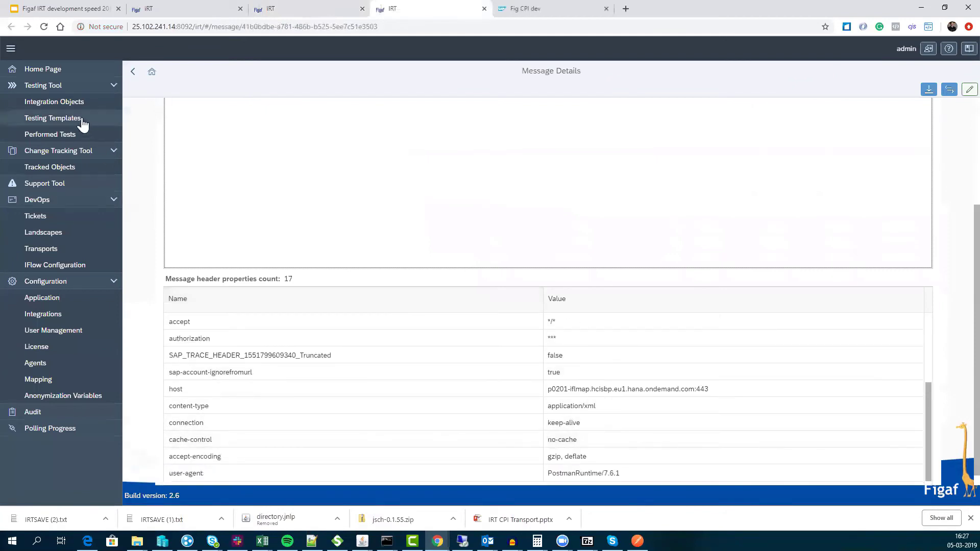
left_click(132, 72)
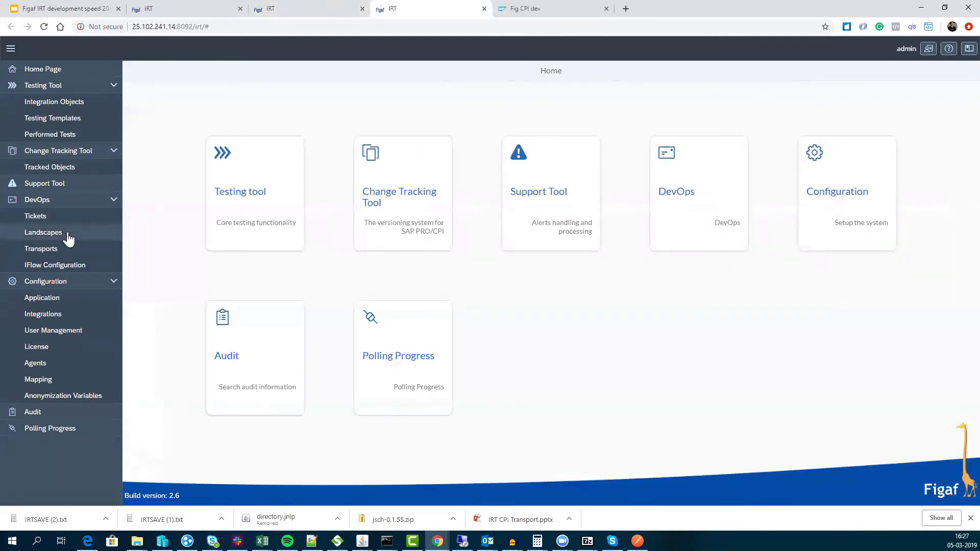
- Open ticket SCR558's testing template and select the LanguageDetection started recording
left_click(65, 218)
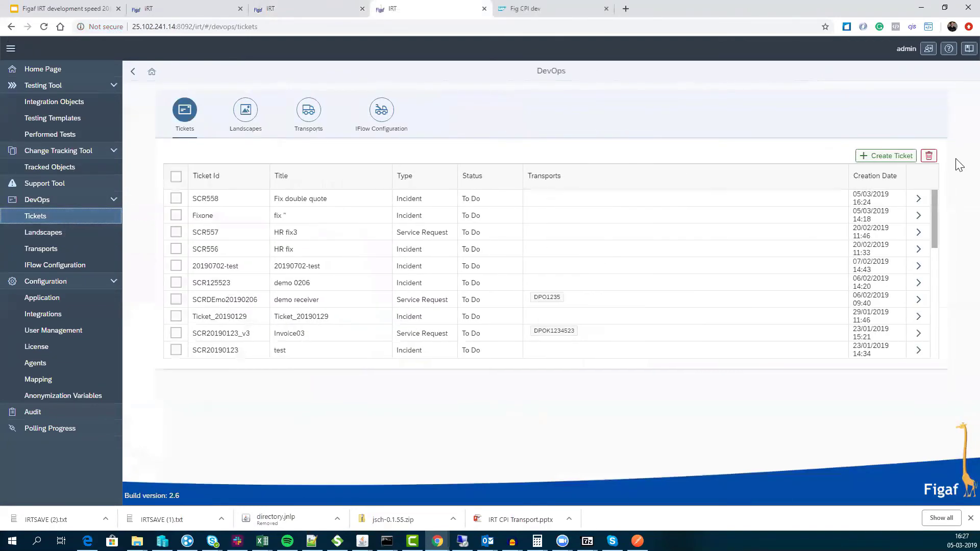
left_click(919, 215)
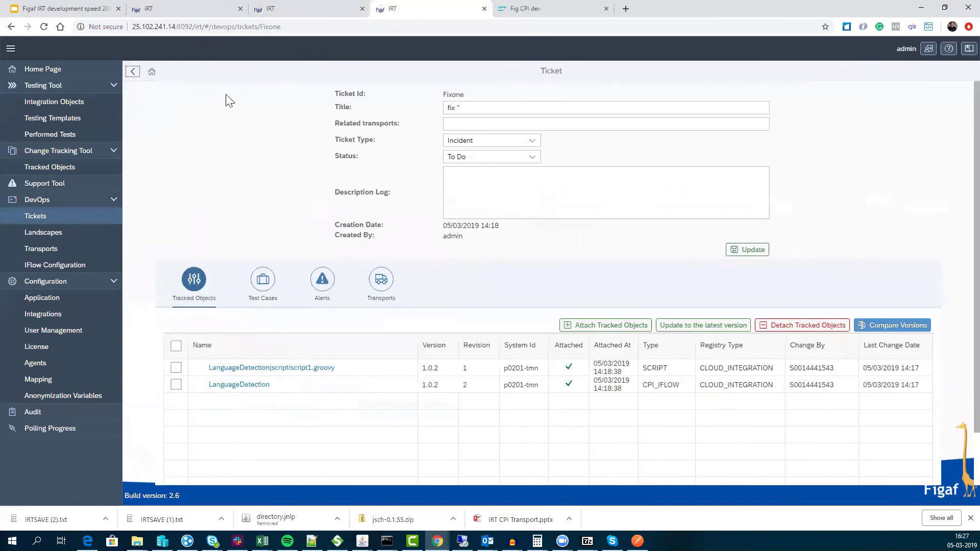
left_click(135, 71)
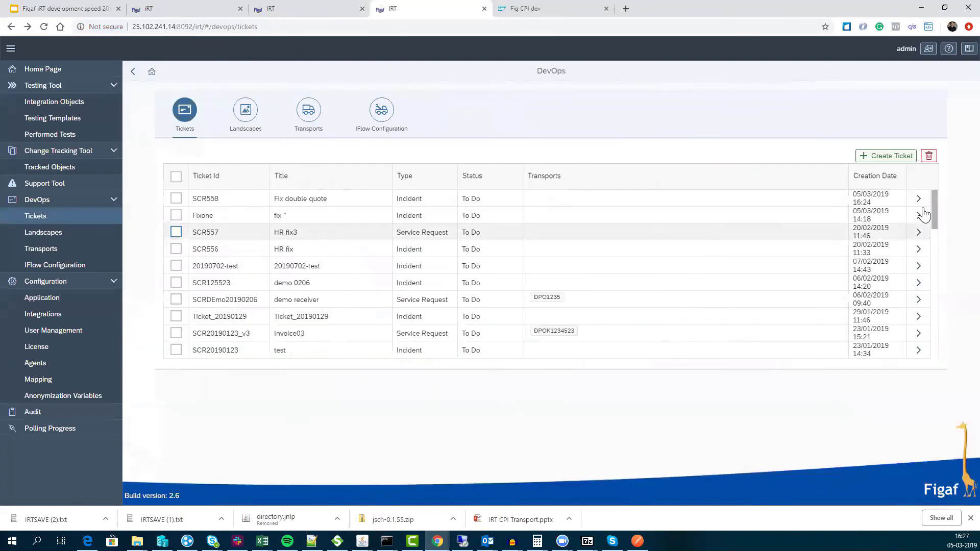
left_click(924, 200)
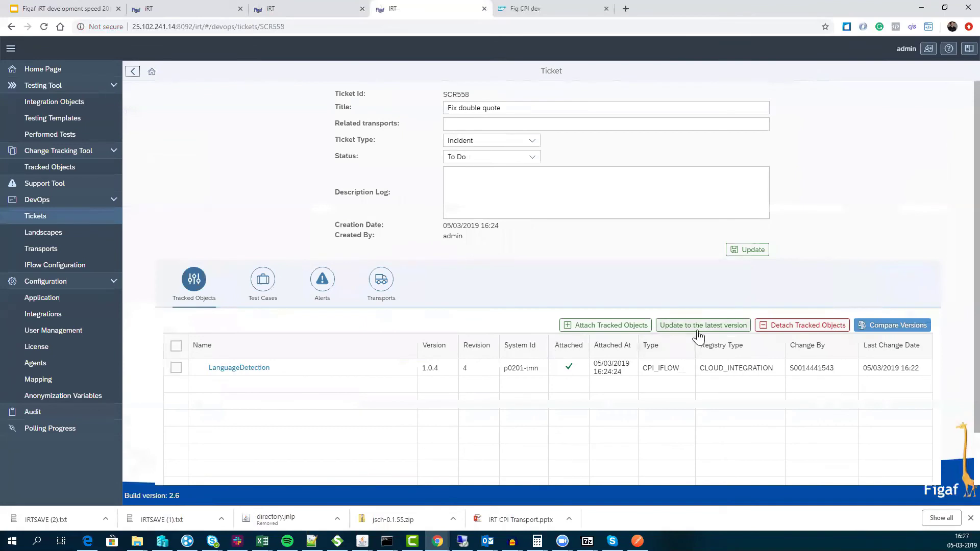
left_click(278, 285)
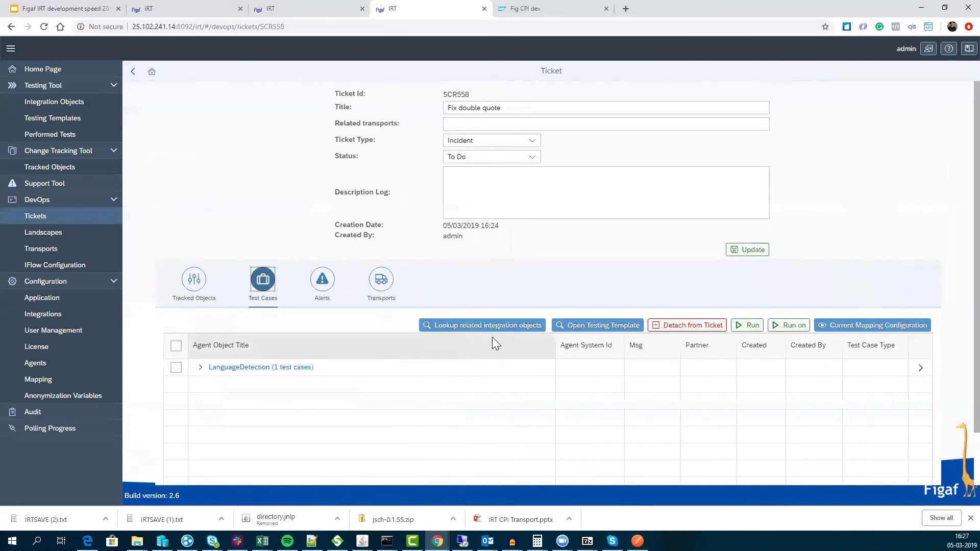
left_click(638, 325)
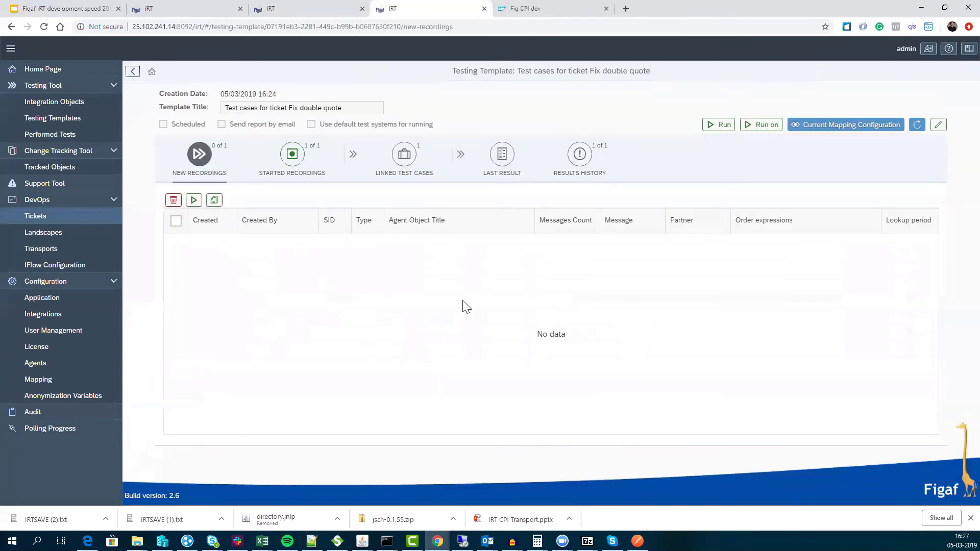
left_click(309, 159)
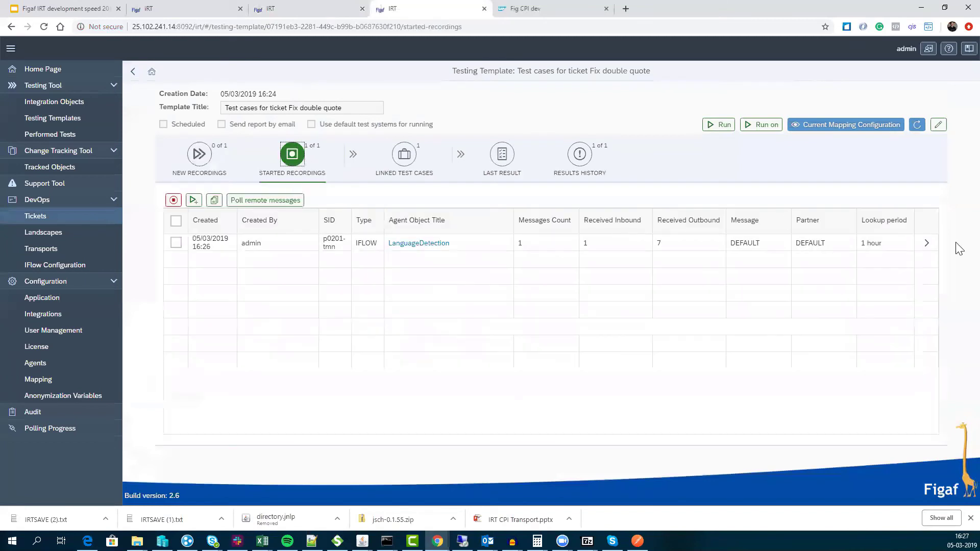
left_click(175, 243)
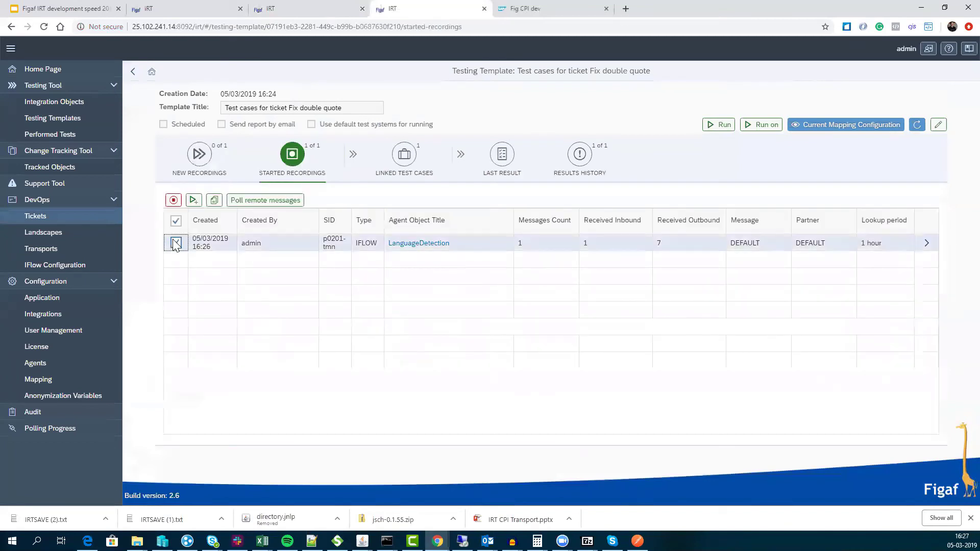
- Create a regression test case from the LanguageDetection recording and open it from Linked Test Cases
left_click(194, 200)
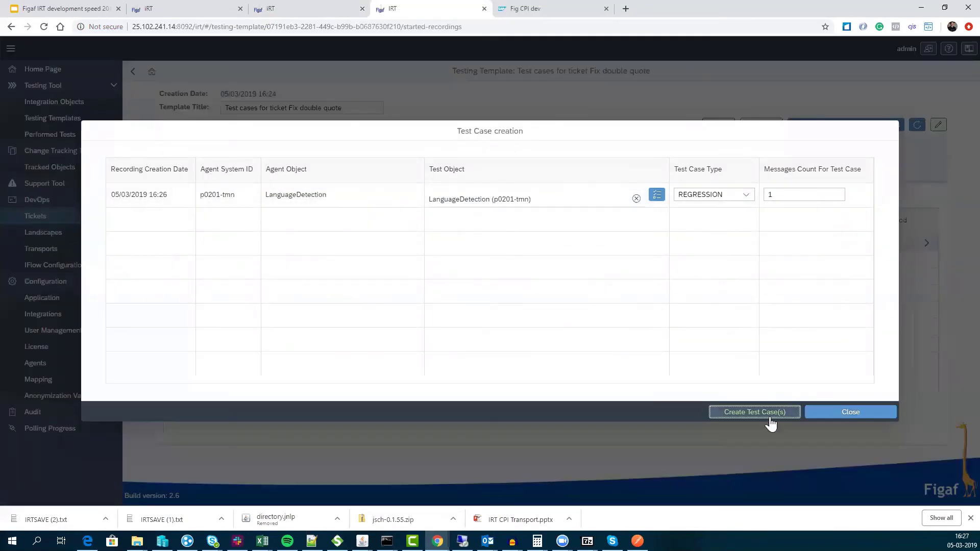
left_click(767, 413)
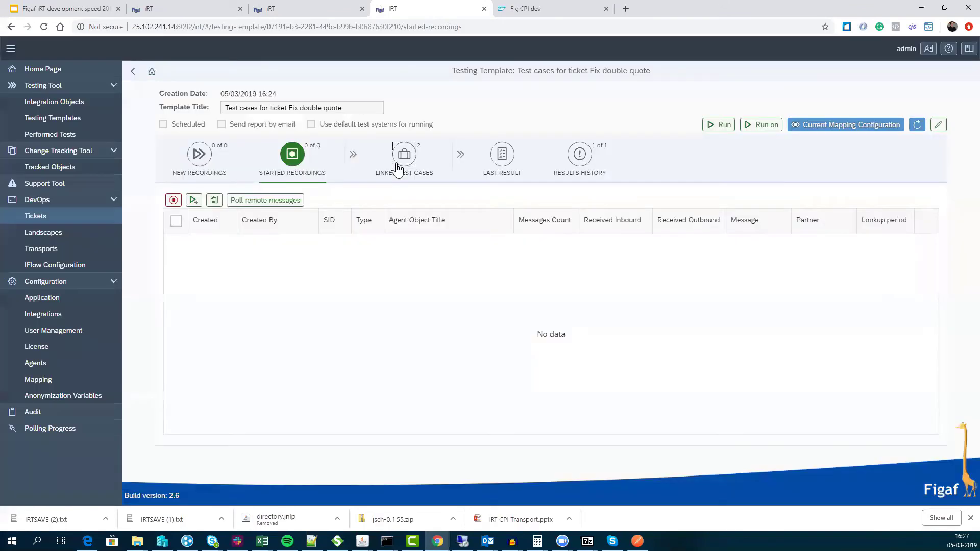
left_click(404, 154)
left_click(926, 244)
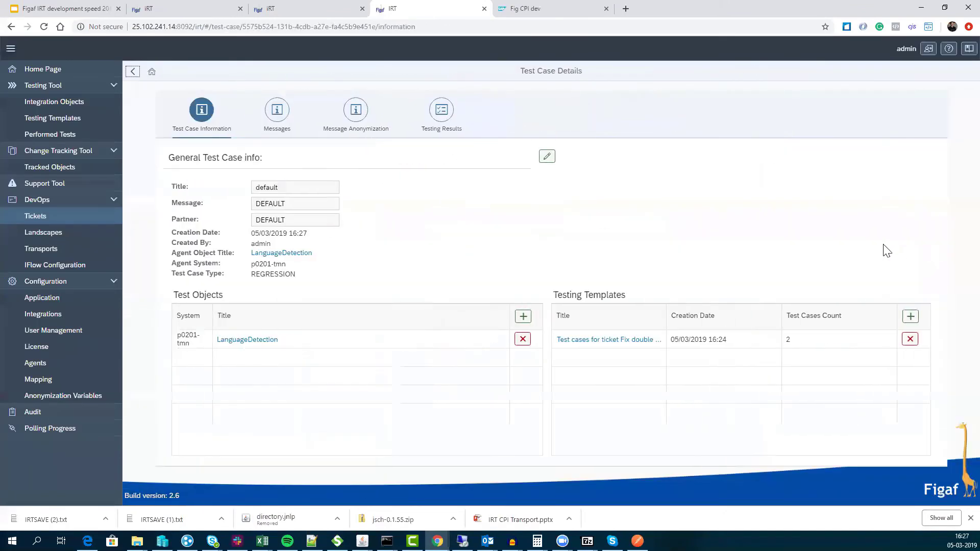
- Build a Groovy test script for the test case's third recorded message
left_click(280, 116)
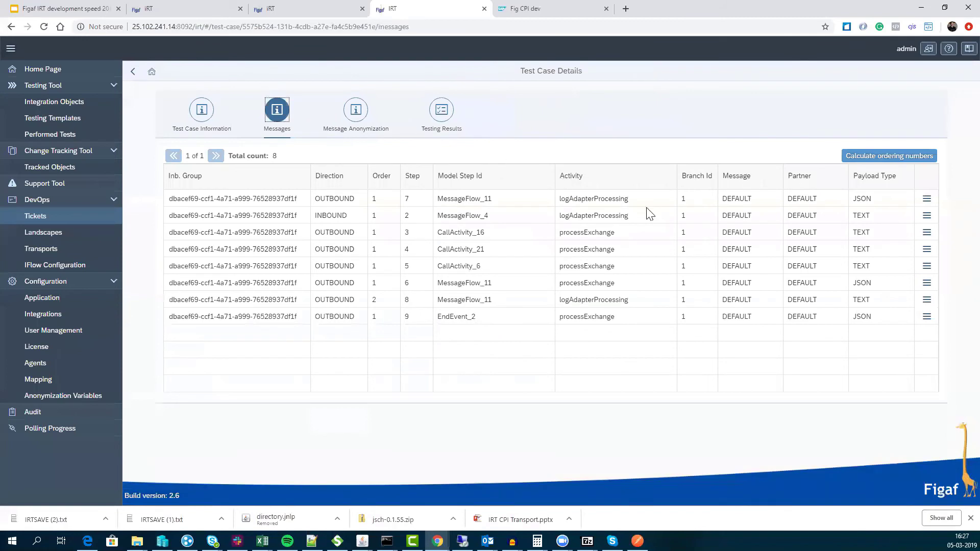
left_click(926, 234)
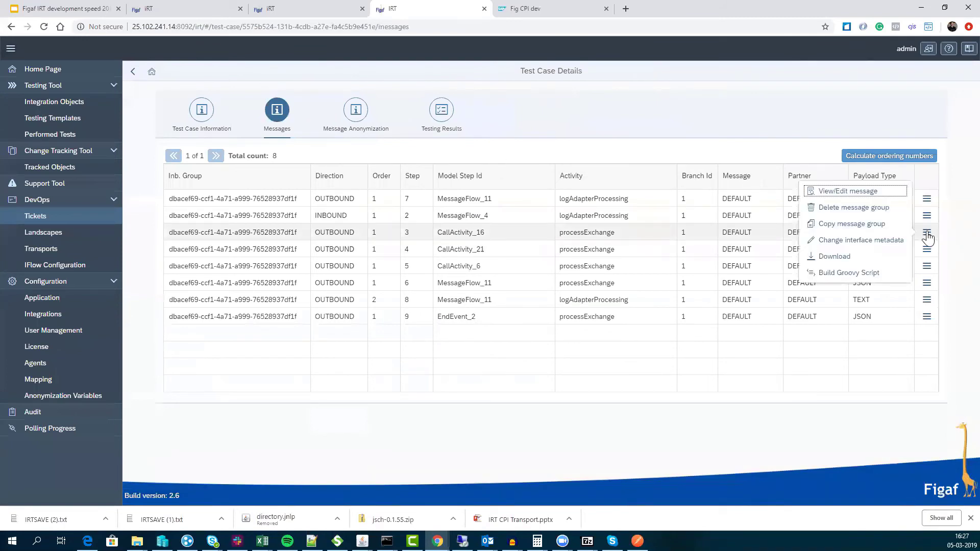
left_click(877, 281)
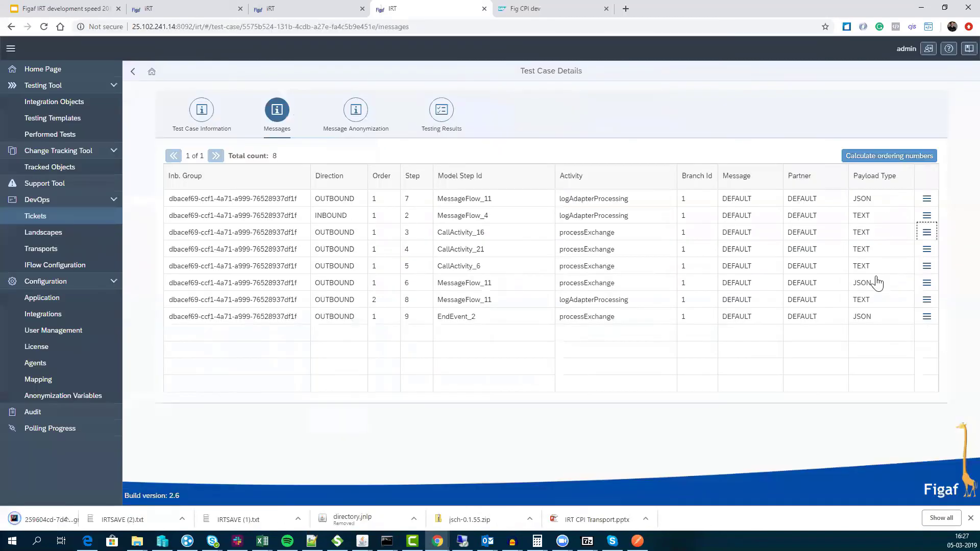
- Open the downloaded Groovy script and highlight its message setup, HTTP header and property lines
left_click_drag(74, 523, 502, 10)
left_click_drag(100, 83, 185, 124)
left_click_drag(139, 150, 163, 228)
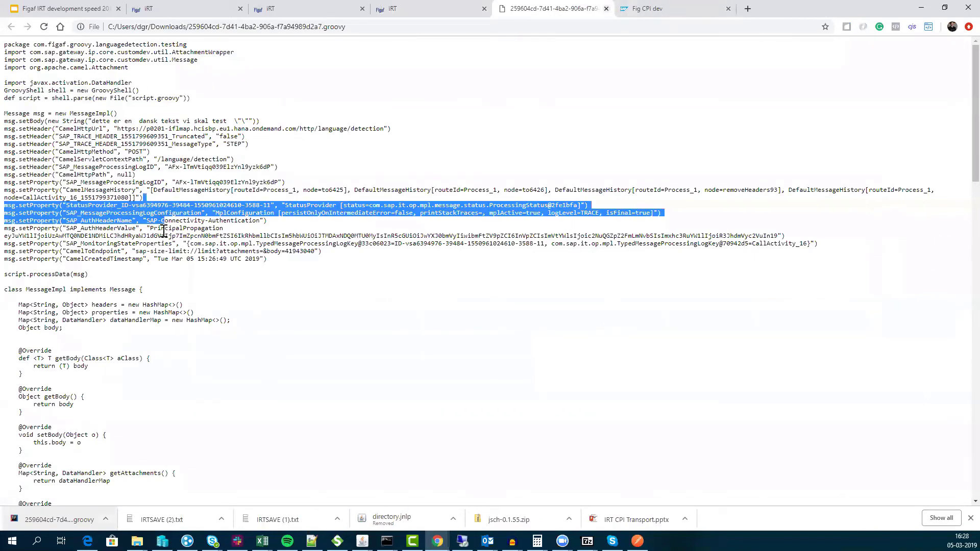
left_click_drag(178, 182, 215, 263)
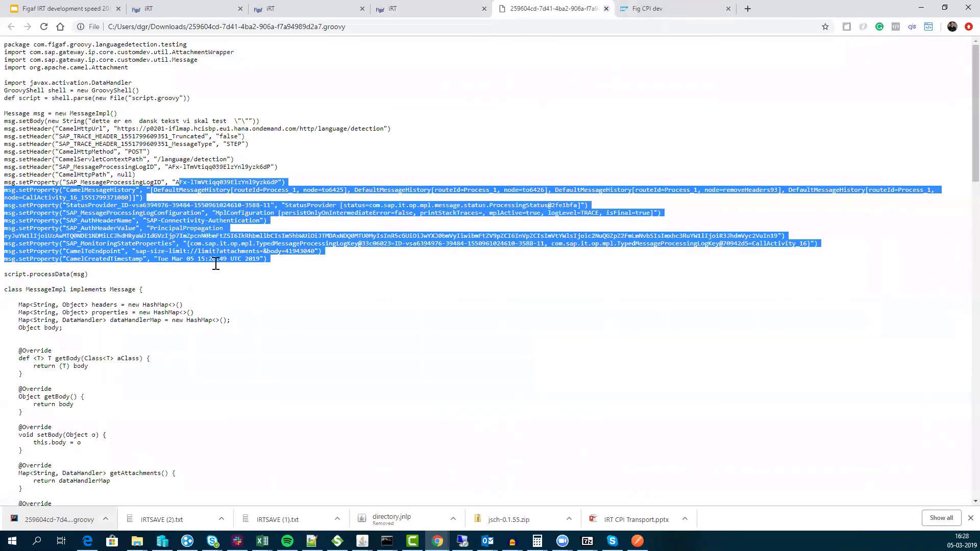
left_click(303, 254)
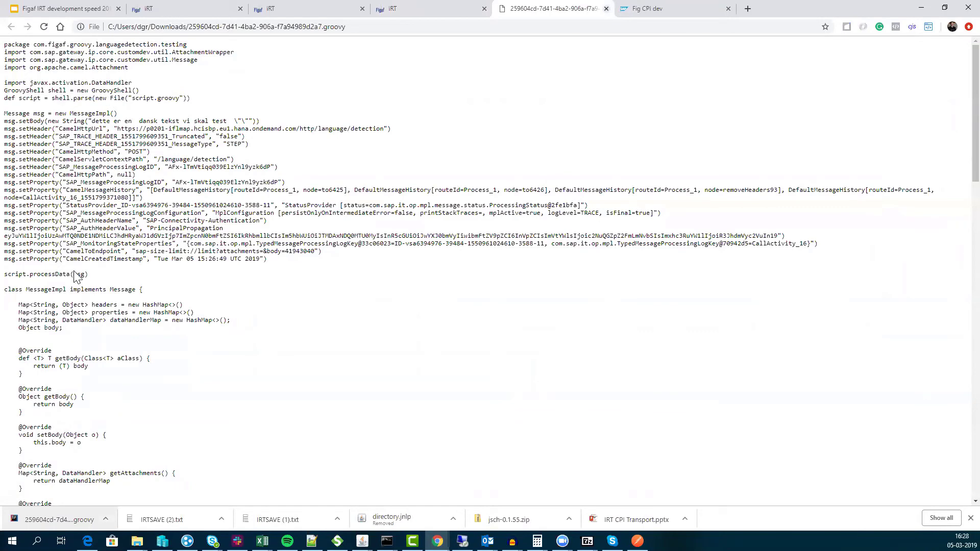
- Review the rest of the script, then return to the development speed slides
left_click_drag(69, 289, 74, 405)
scroll(102, 344, "down", 5)
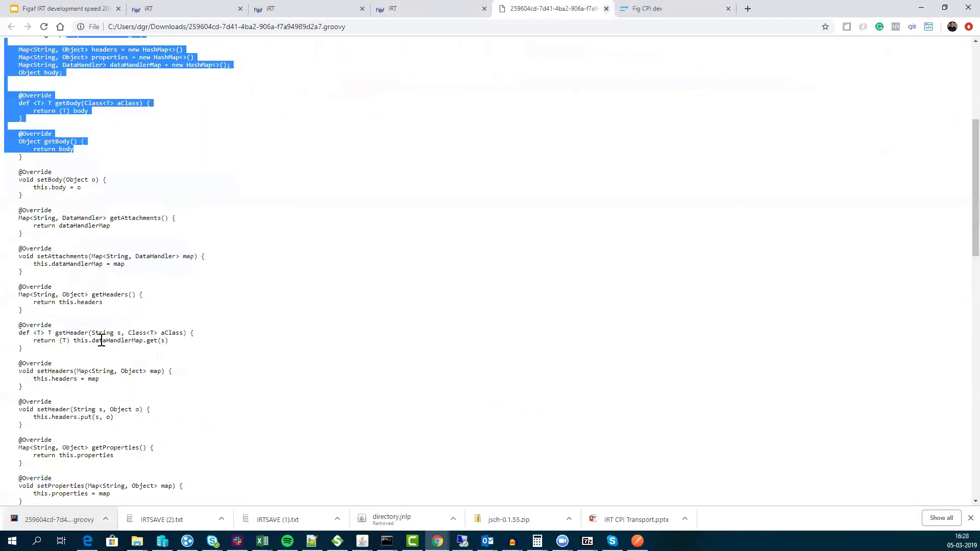
scroll(101, 341, "up", 5)
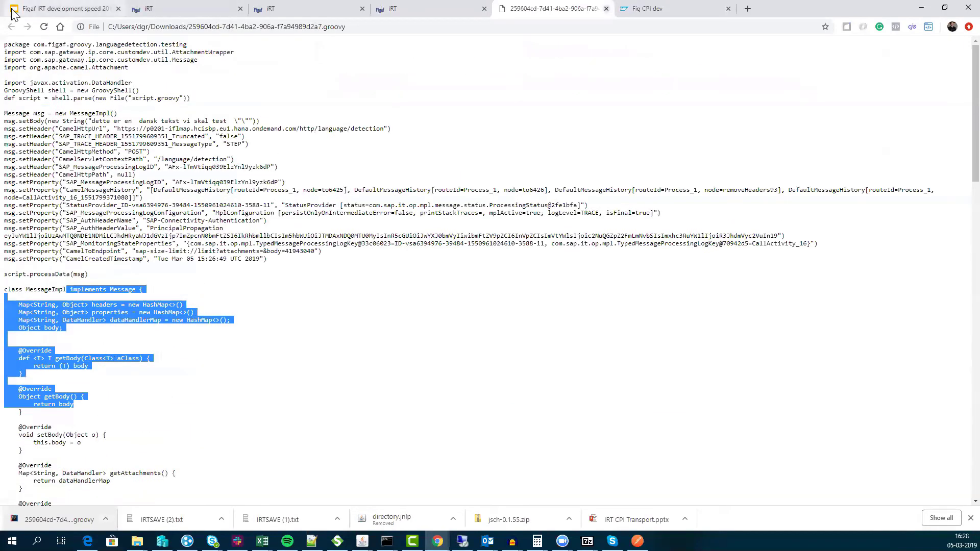
left_click(13, 13)
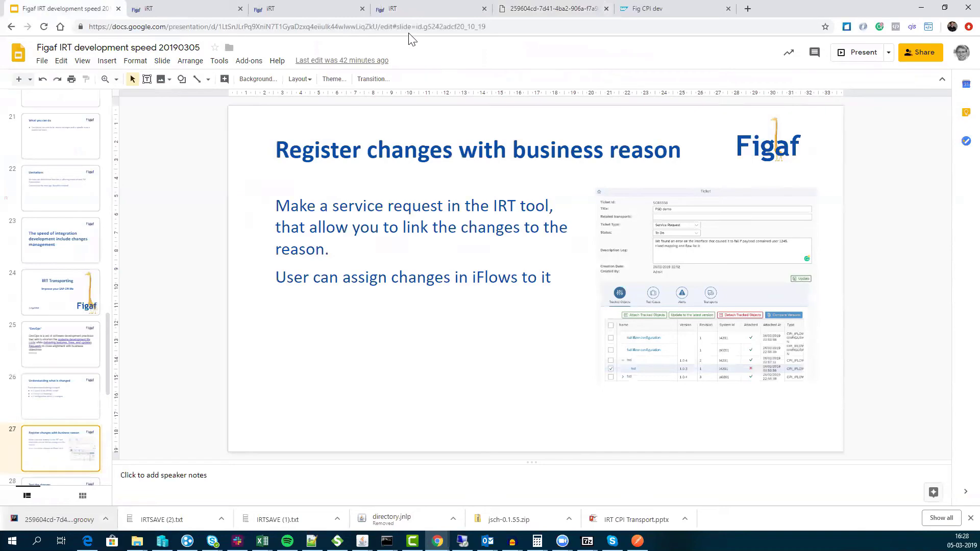
- Close the extra IRT tab and go to the DevOps IFlow Configuration page
left_click(209, 9)
left_click(287, 10)
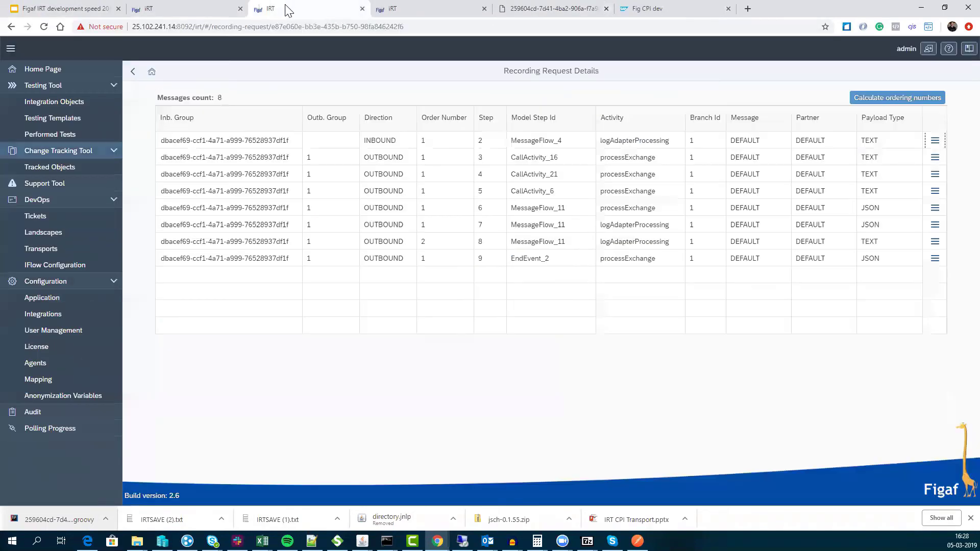
left_click(240, 8)
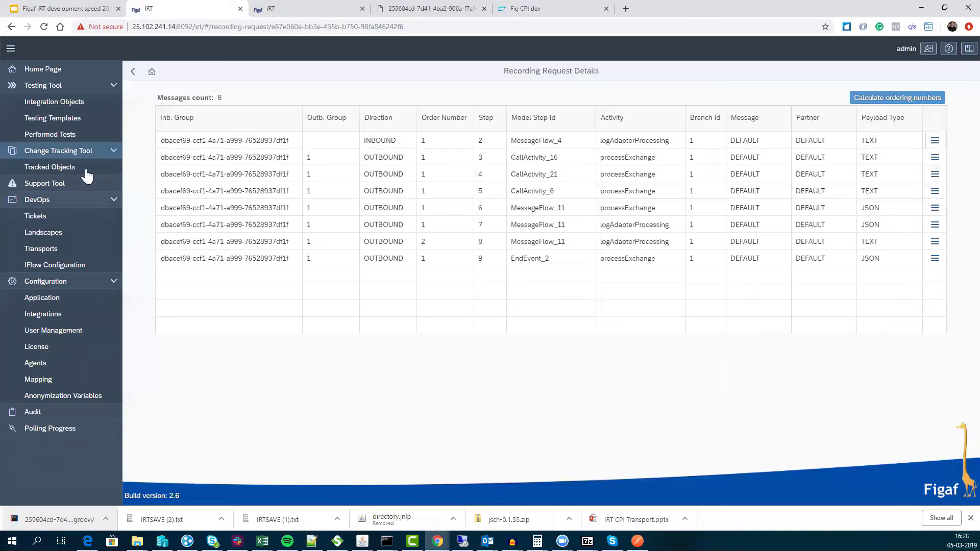
left_click(59, 217)
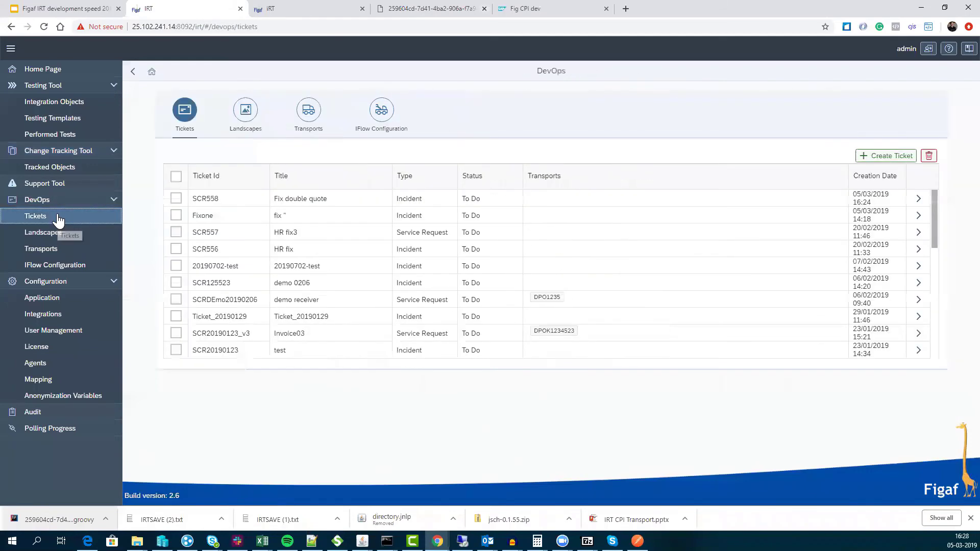
left_click(66, 266)
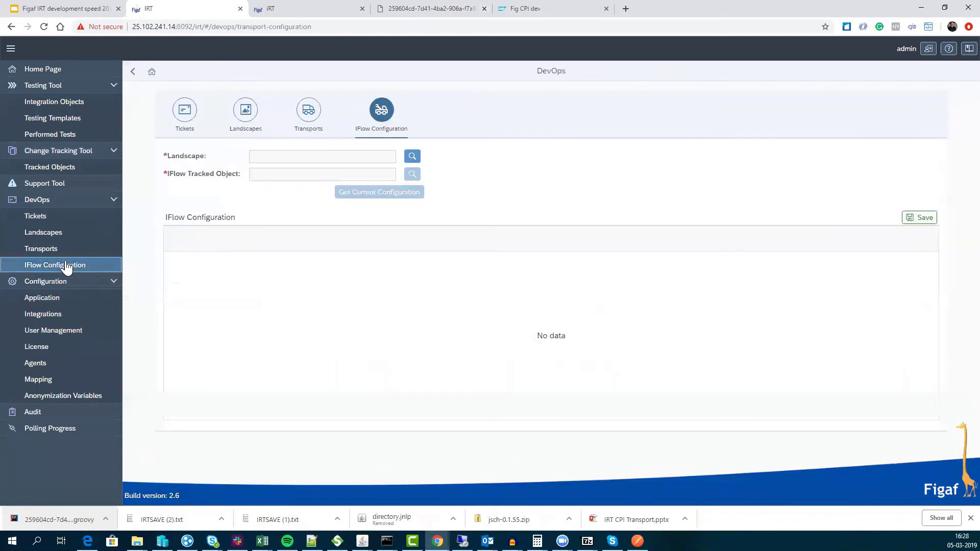
- Load the current configuration of LanguageDetection - 1.0.4 in TestLanscape
left_click(417, 156)
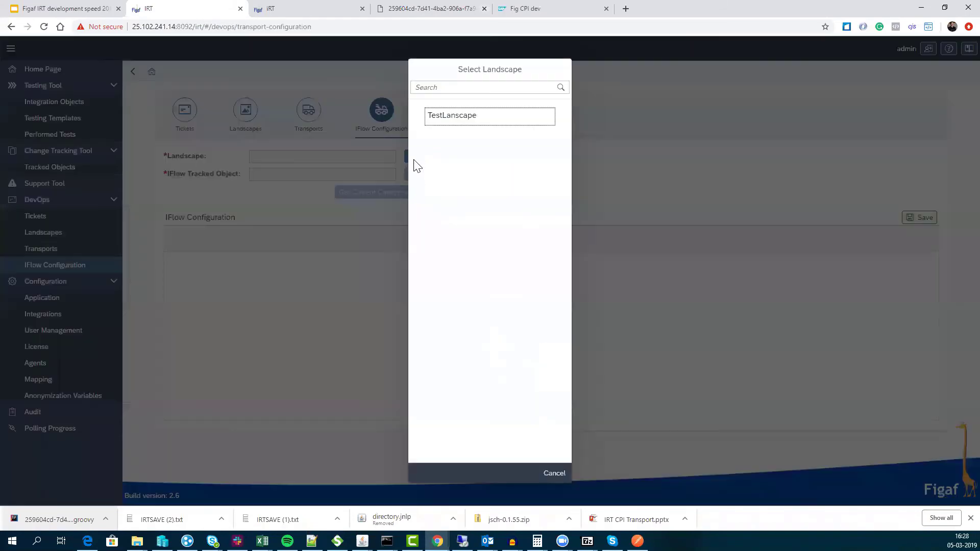
left_click(468, 119)
left_click(412, 174)
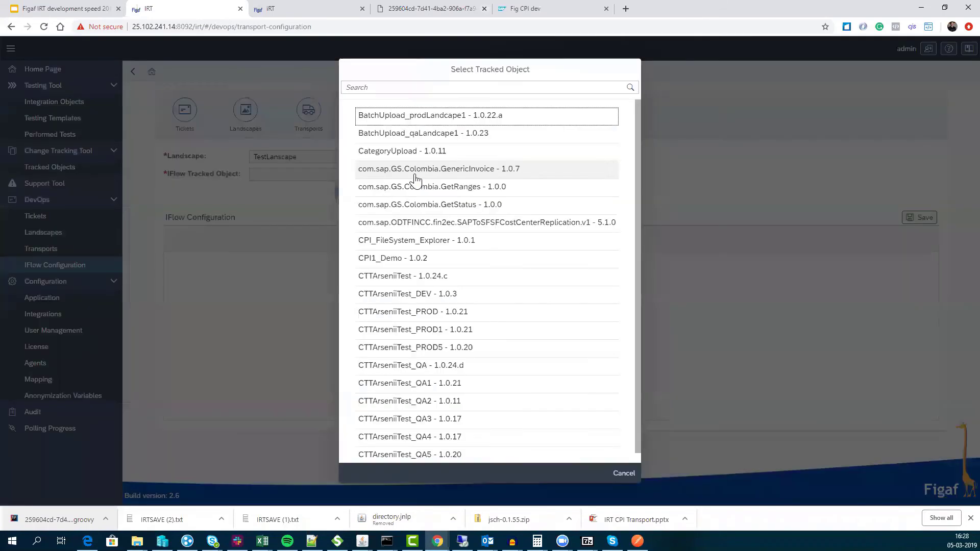
left_click(419, 88)
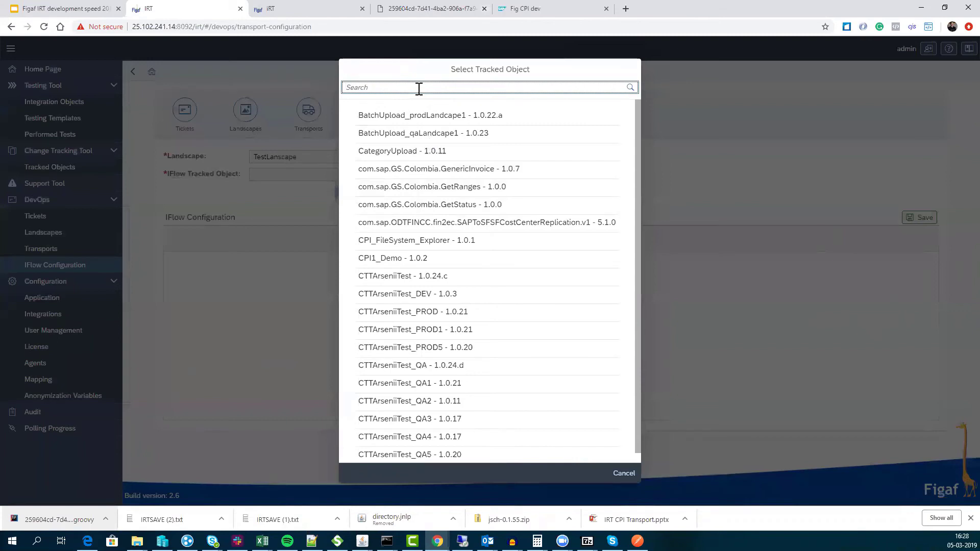
type("lang")
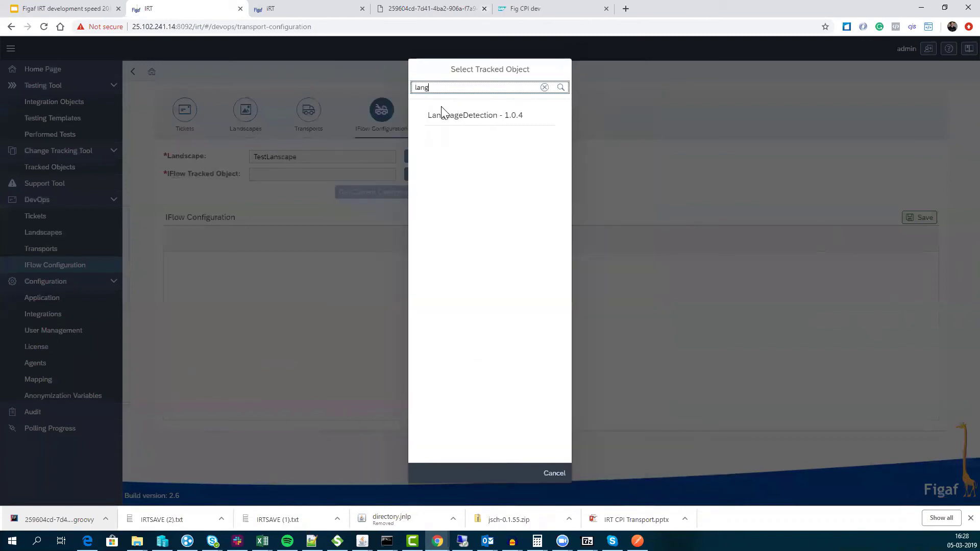
left_click(452, 116)
left_click(407, 191)
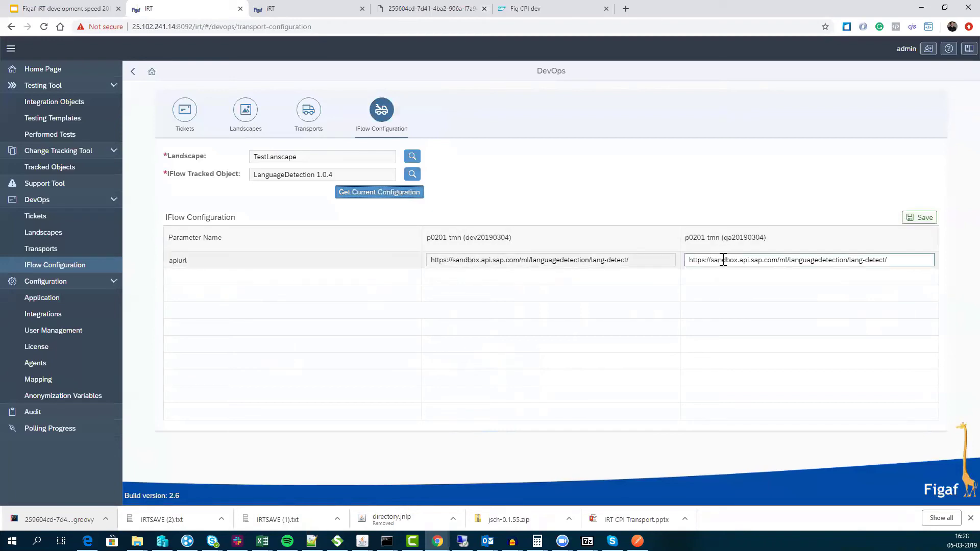
- Replace 'sandbox' with 'production' in the QA apiurl and save the configuration
left_click_drag(711, 260, 740, 260)
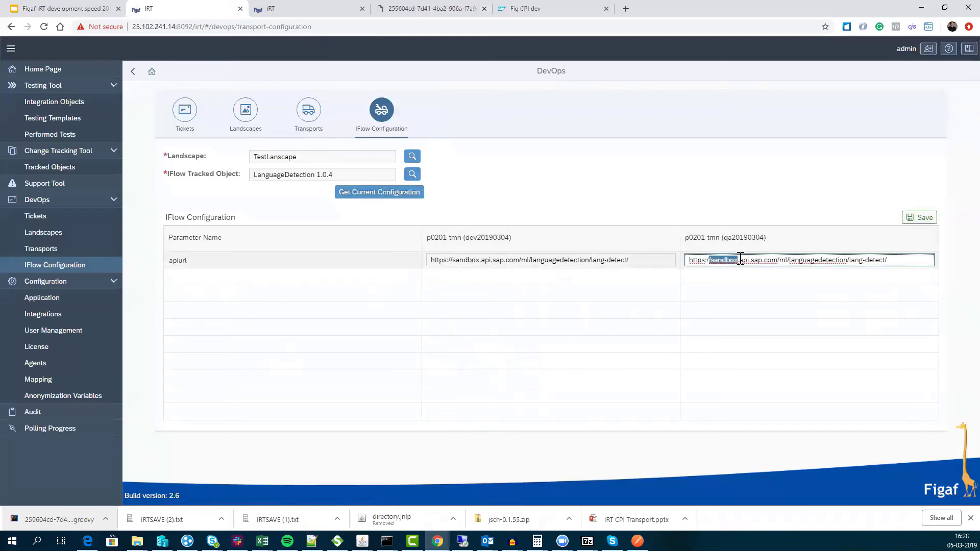
key("Right")
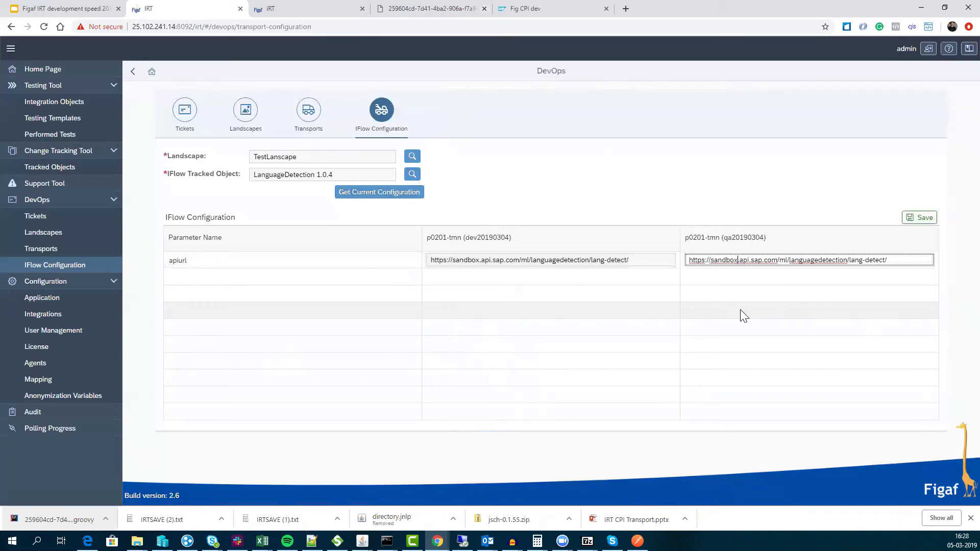
key("BackSpace")
key("BackSpace")
key("BackSpace")
key("BackSpace")
key("BackSpace")
key("BackSpace")
key("BackSpace")
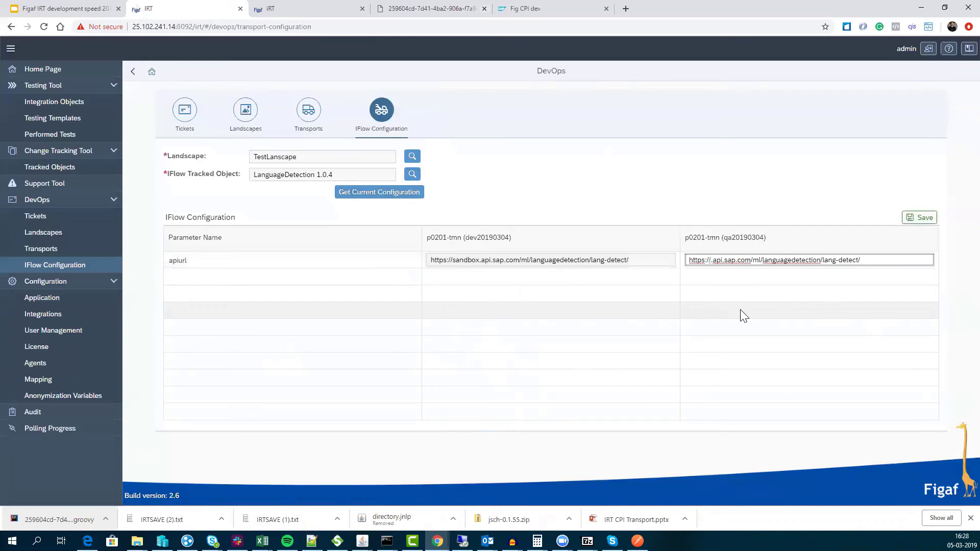
type("production")
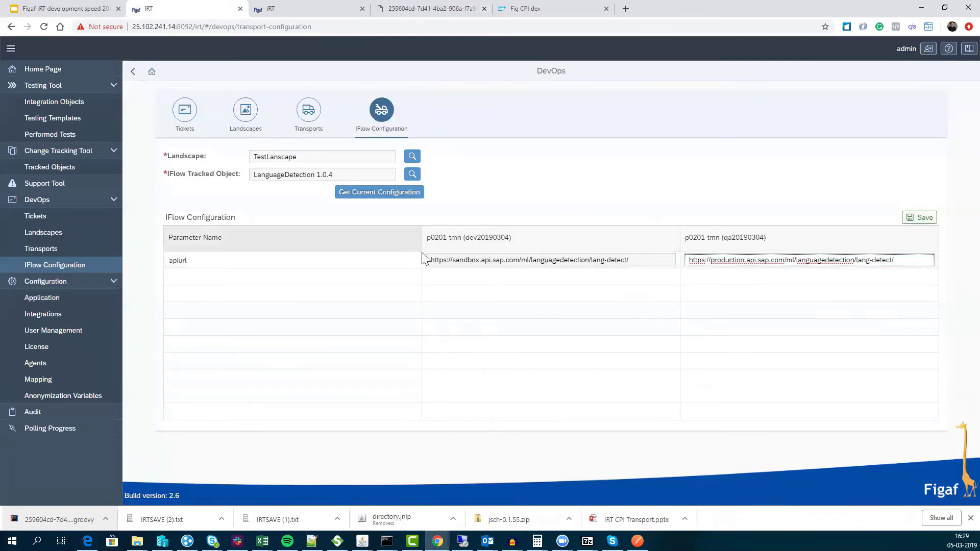
left_click(770, 242)
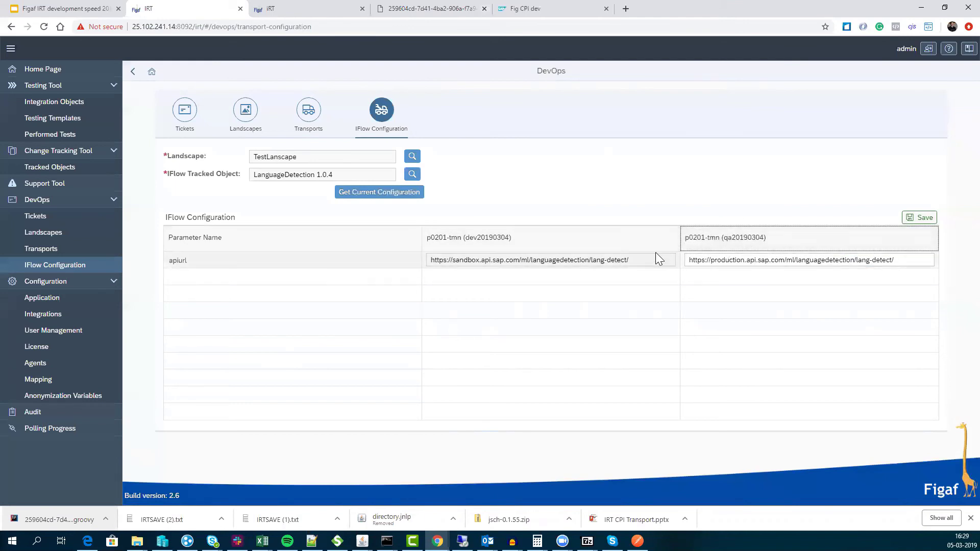
left_click(923, 218)
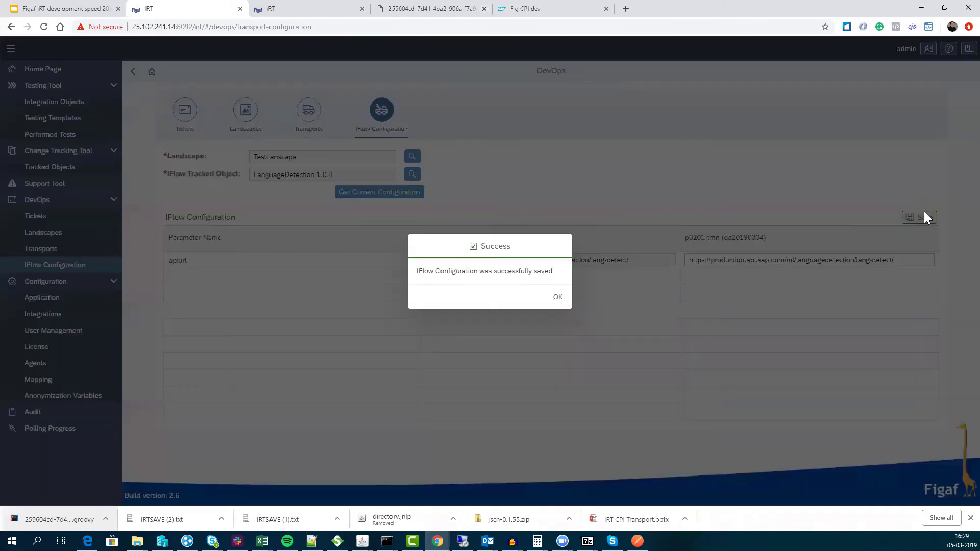
left_click(557, 298)
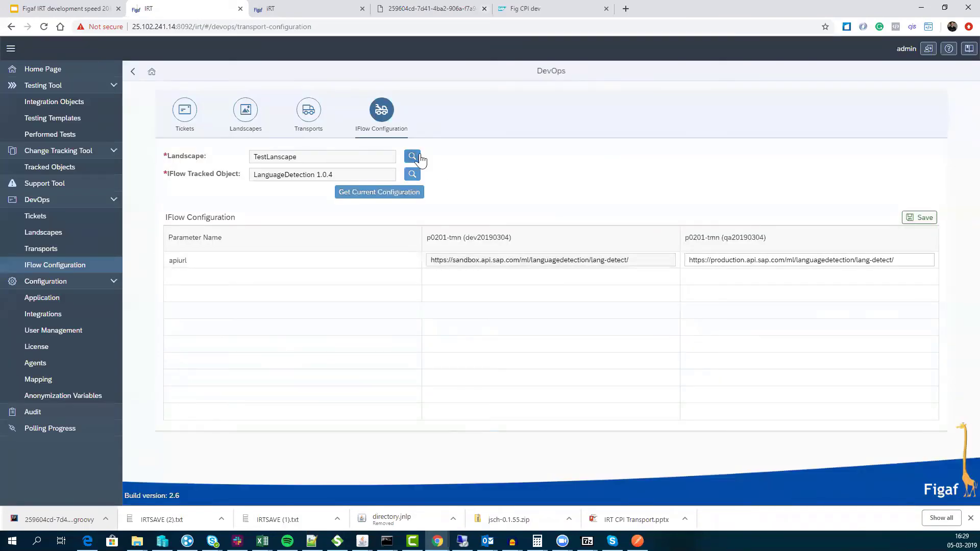
left_click(414, 156)
left_click(559, 476)
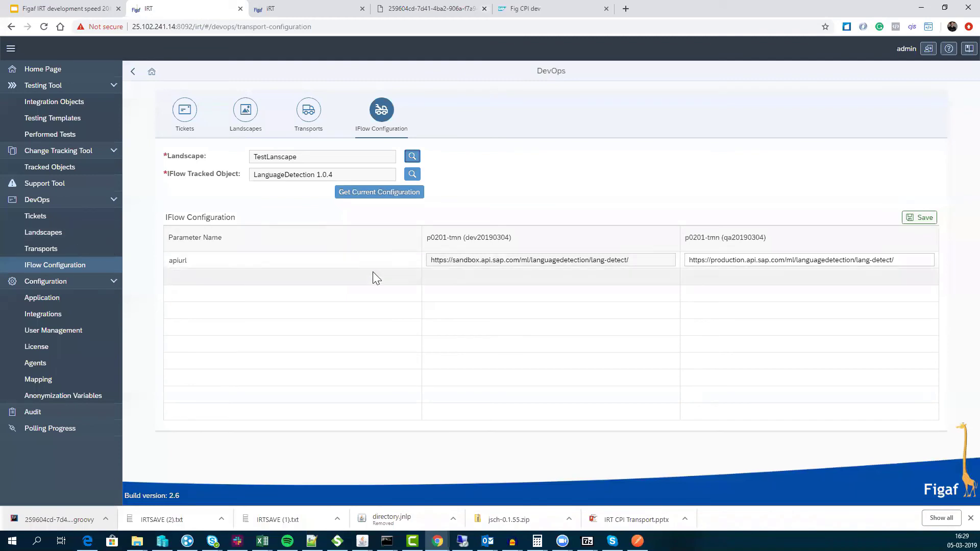
left_click(363, 280)
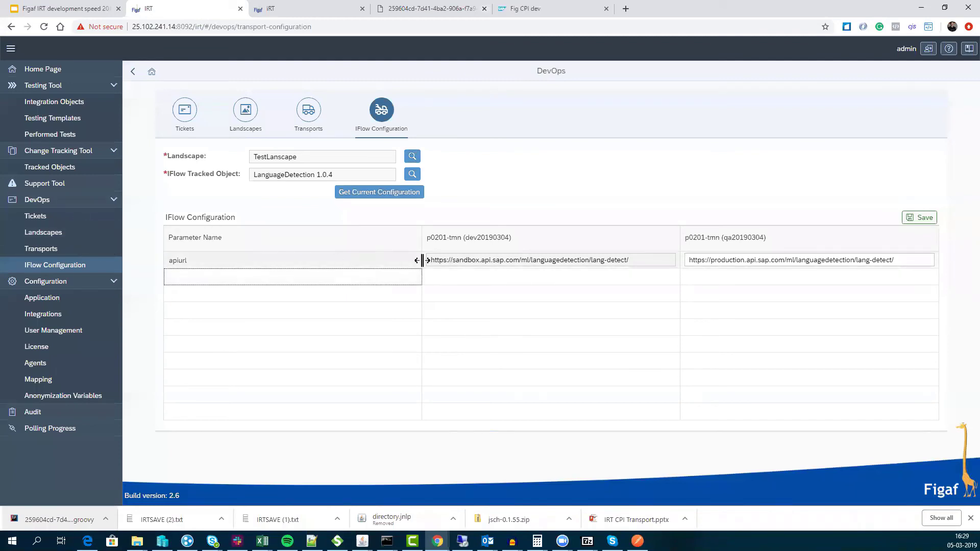
- Expand TestLanscape under Landscapes to check its dev and QA system order, then return to Tickets
left_click(43, 232)
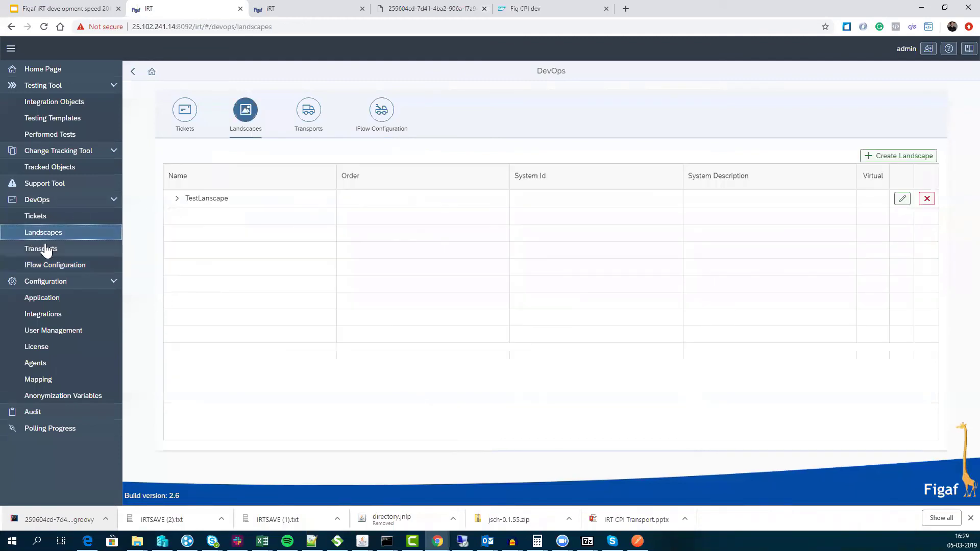
left_click(178, 199)
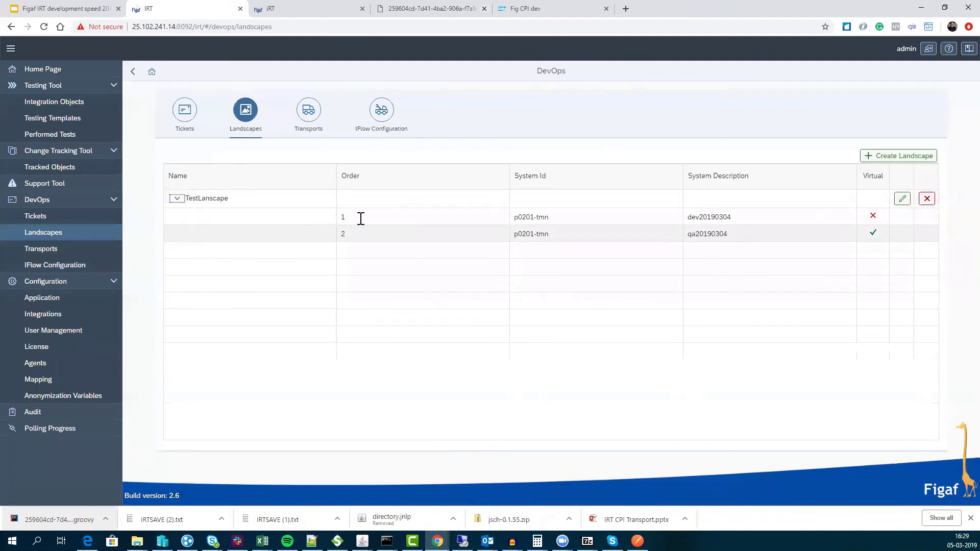
left_click(434, 216)
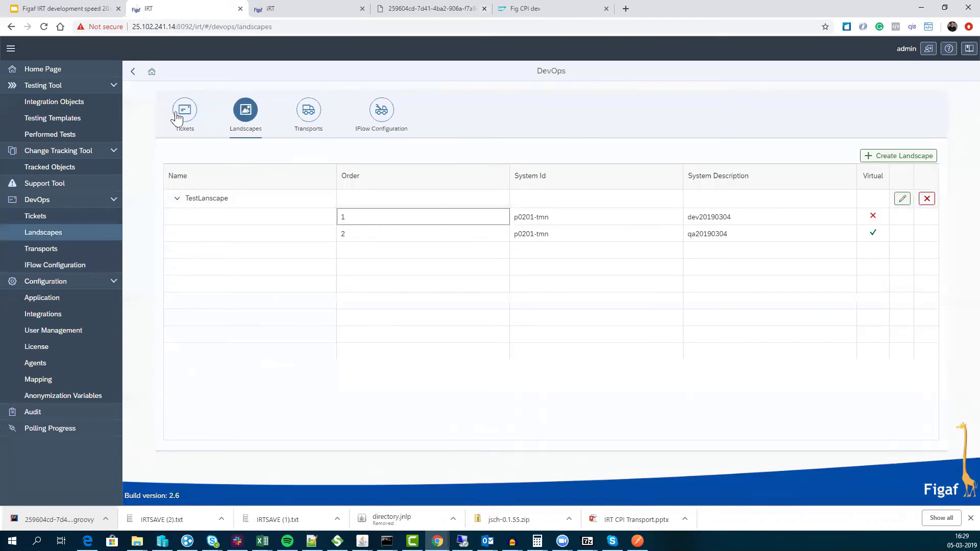
left_click(51, 217)
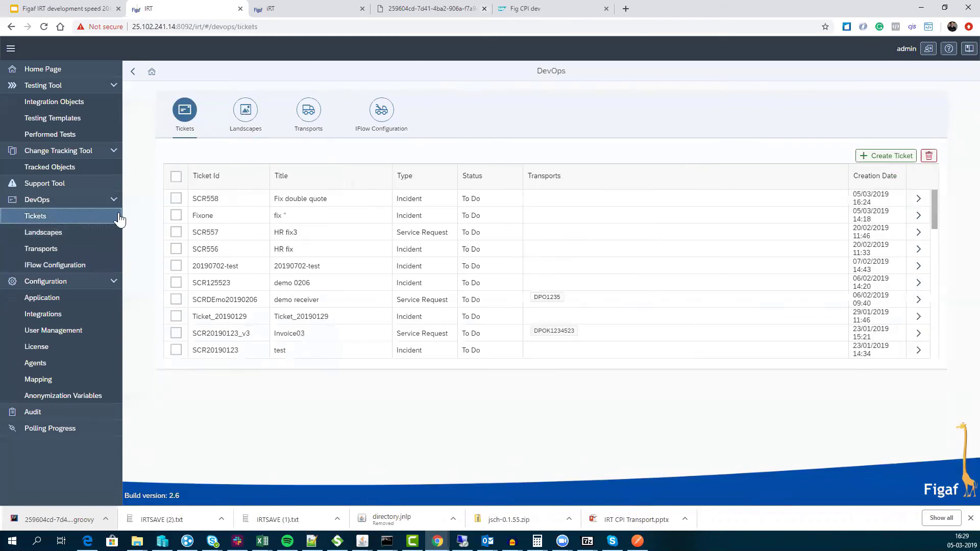
- Open ticket SCR558 and check its LanguageDetection tracked object and transports
left_click(920, 198)
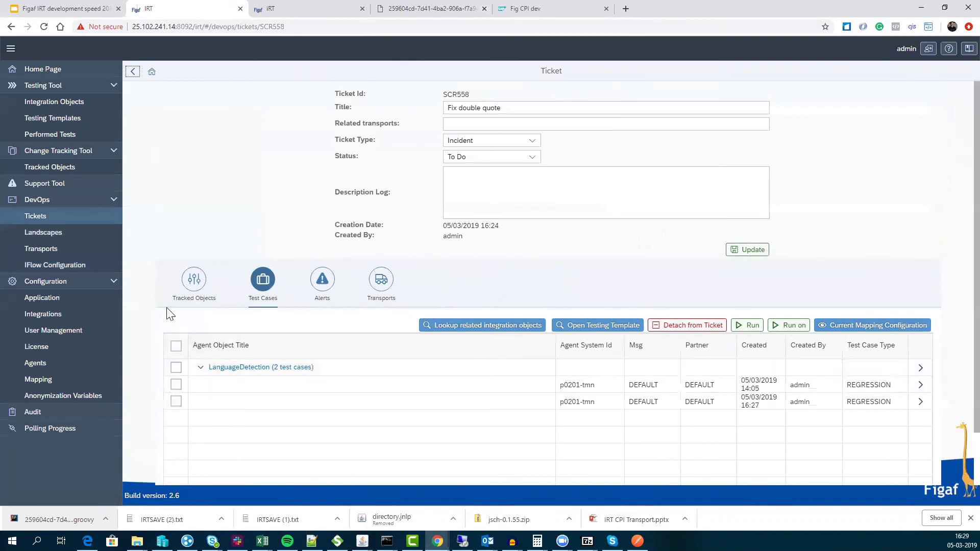
left_click(193, 283)
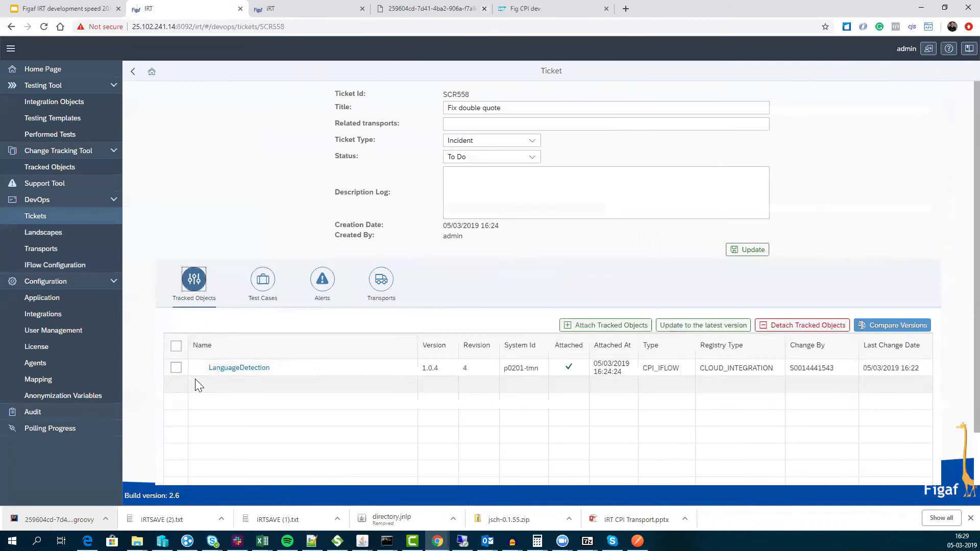
left_click(176, 368)
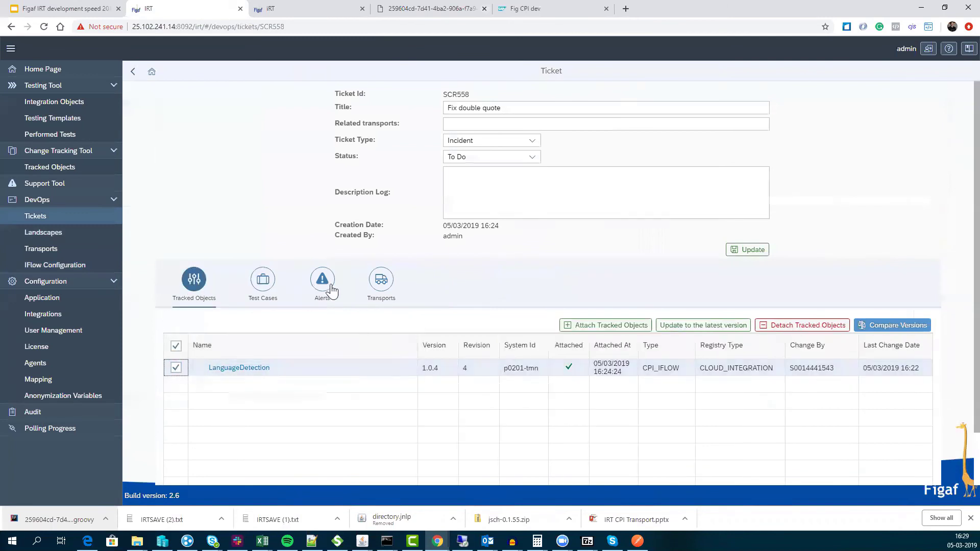
left_click(377, 295)
- Create and save a transport targeting TestLanscape that contains LanguageDetection
left_click(894, 326)
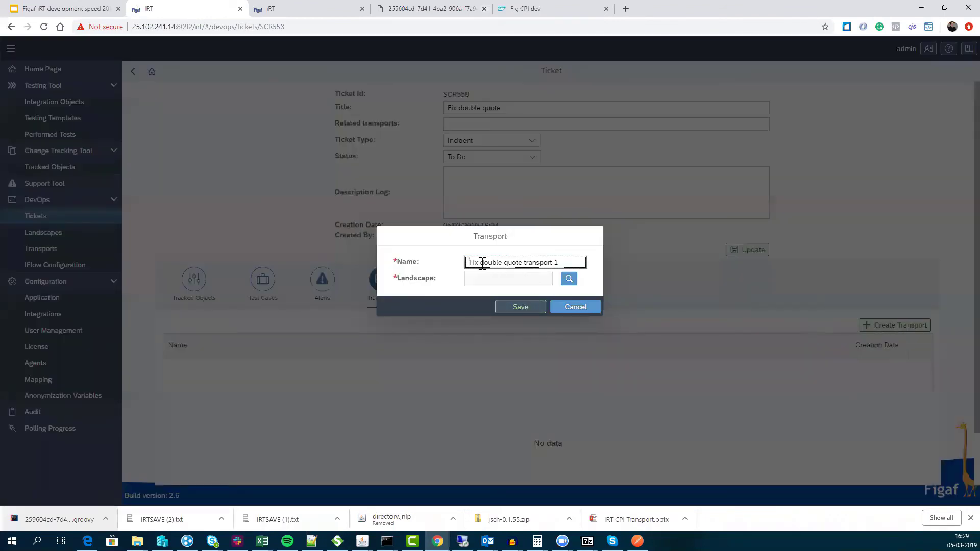
left_click(569, 279)
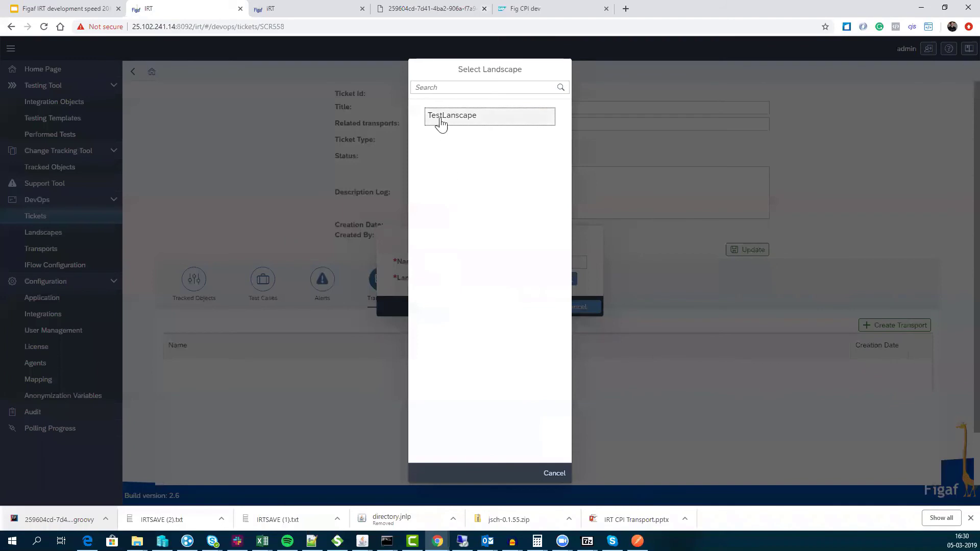
left_click(441, 119)
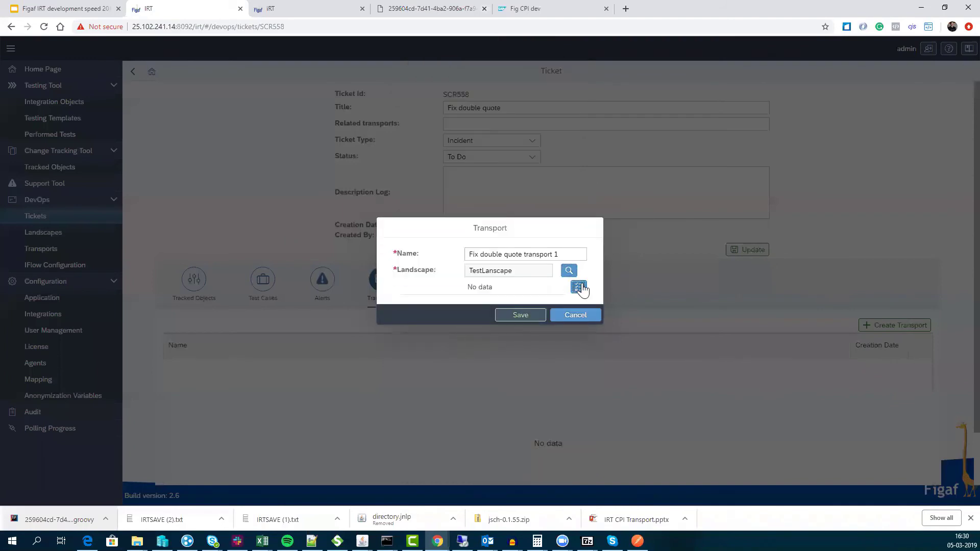
left_click(580, 288)
left_click(63, 139)
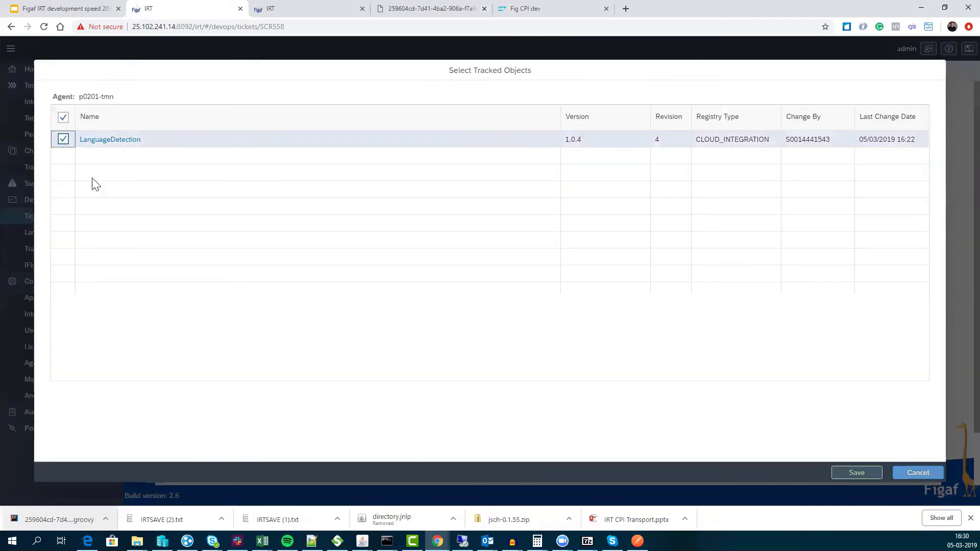
left_click(860, 473)
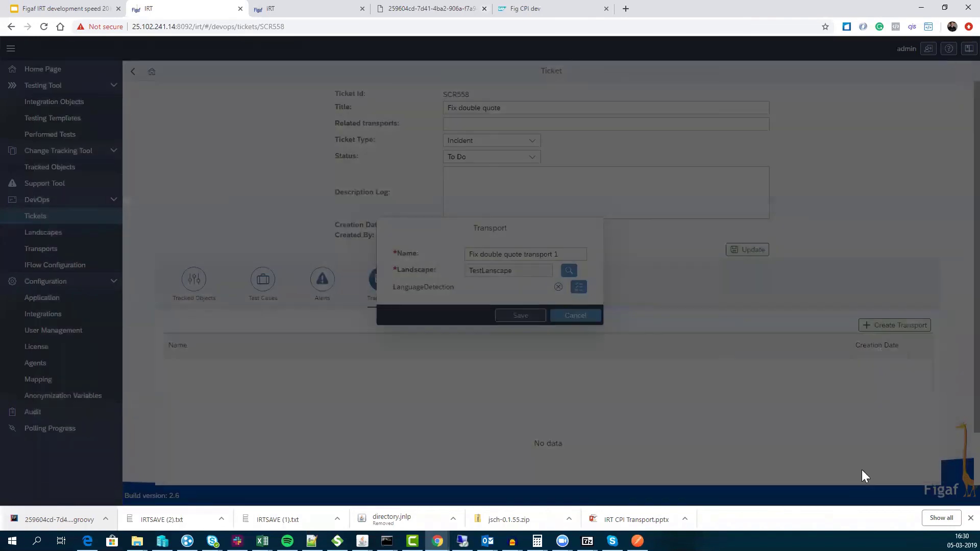
left_click(523, 313)
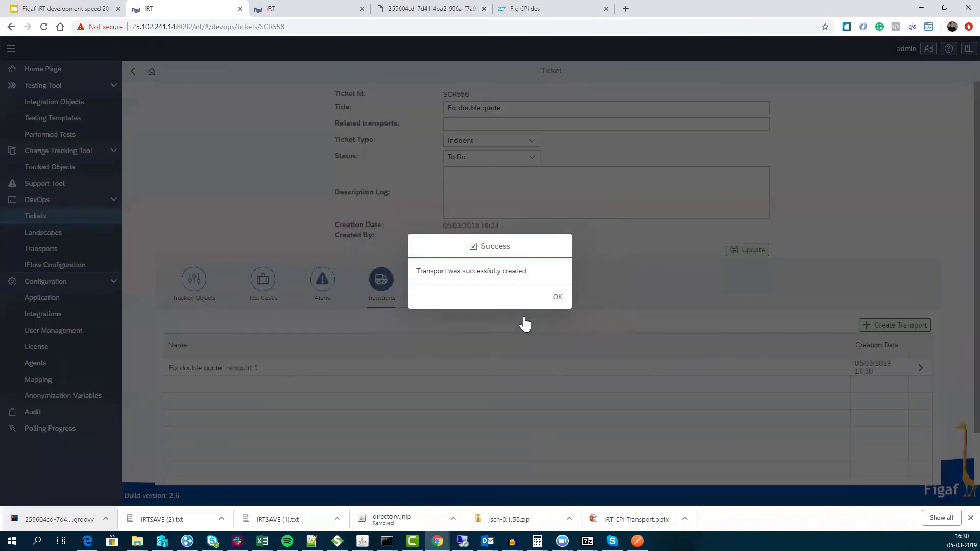
left_click(558, 299)
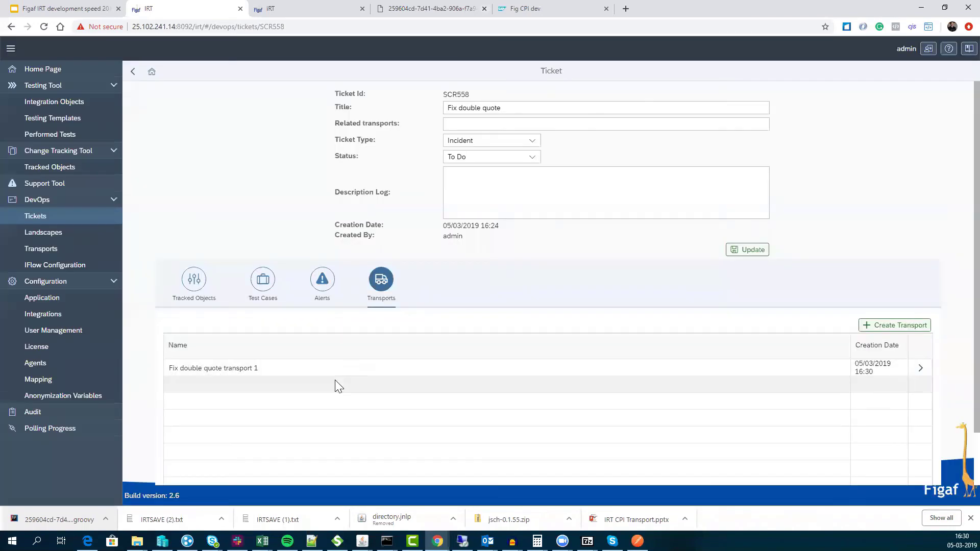
- Import the transport into qa20190304, refresh until it finishes, and close the report
left_click(920, 368)
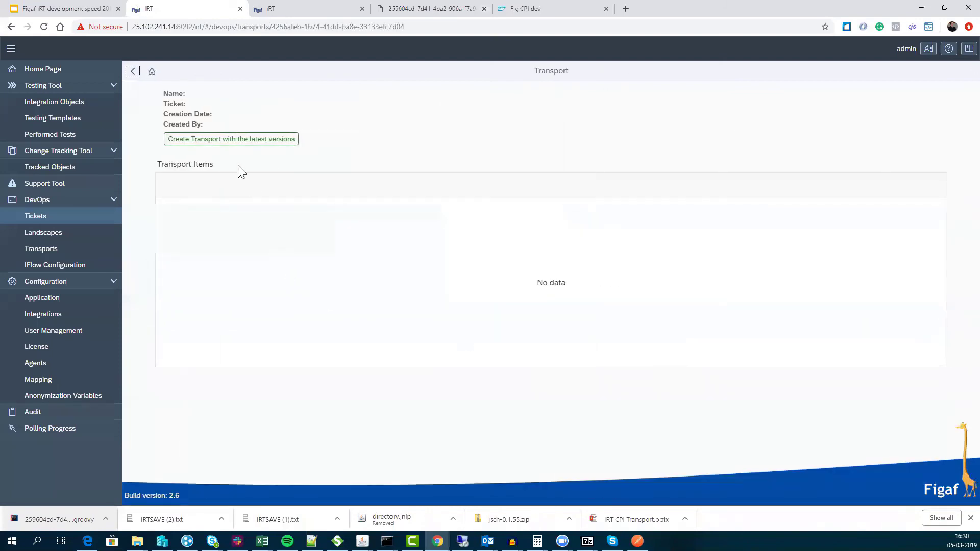
left_click(44, 26)
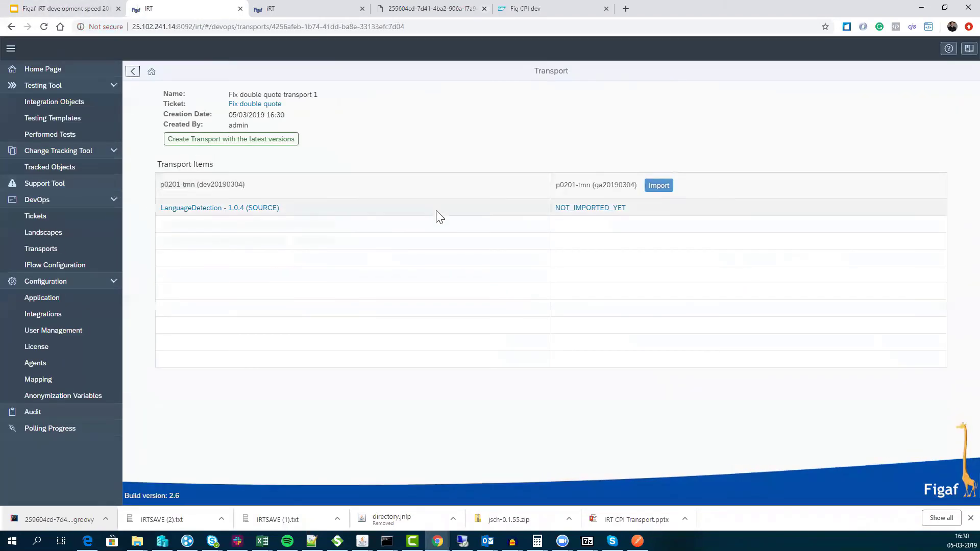
left_click(659, 186)
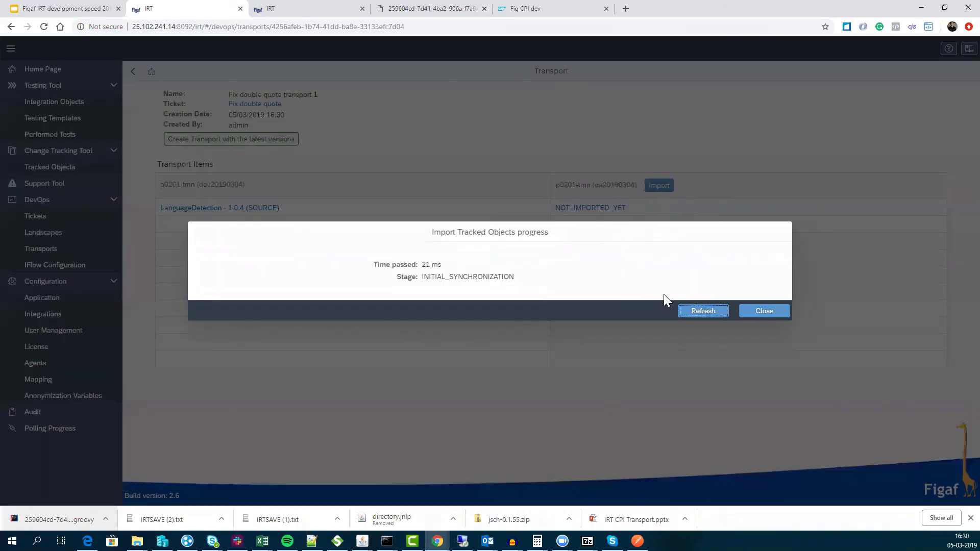
left_click(712, 320)
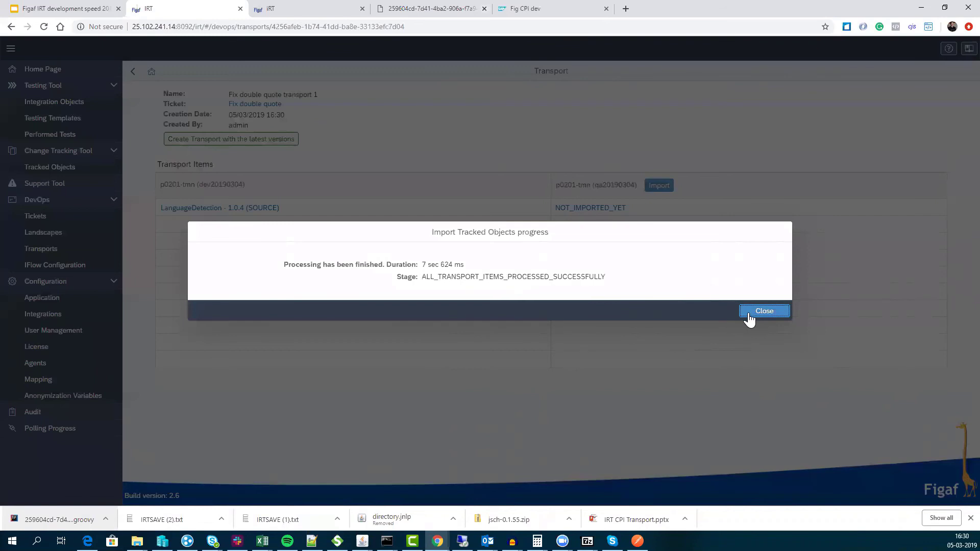
left_click(749, 314)
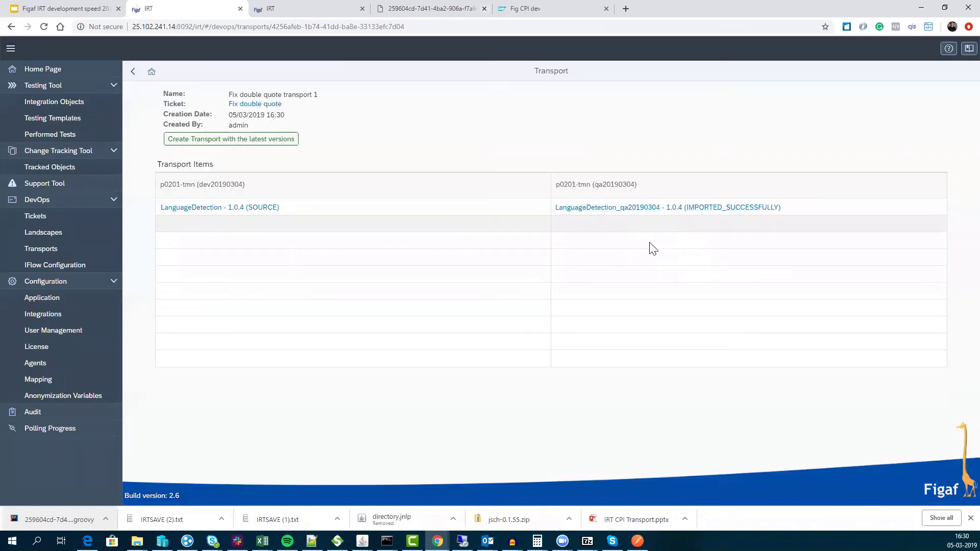
- Return to the SAP CPI tenant and log in again after the expired session
left_click(539, 9)
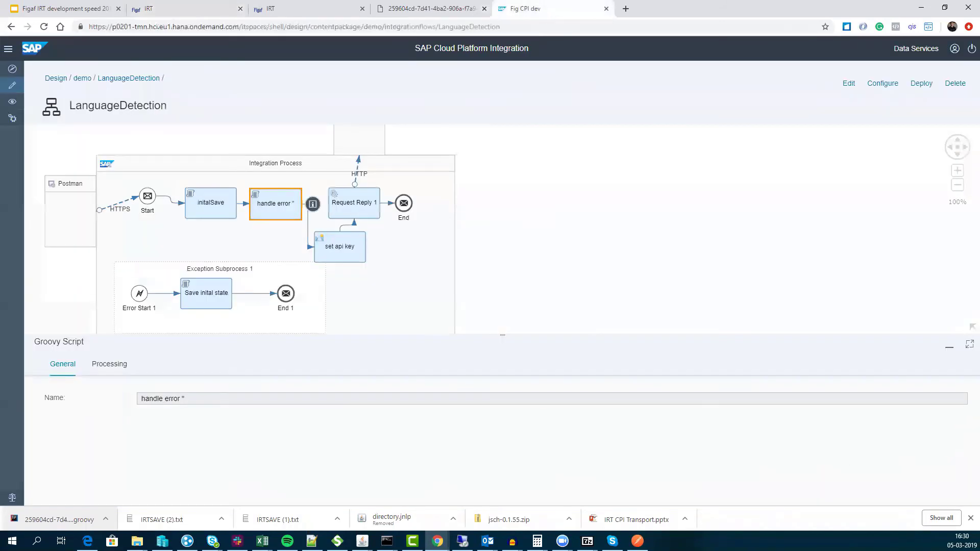
left_click(12, 88)
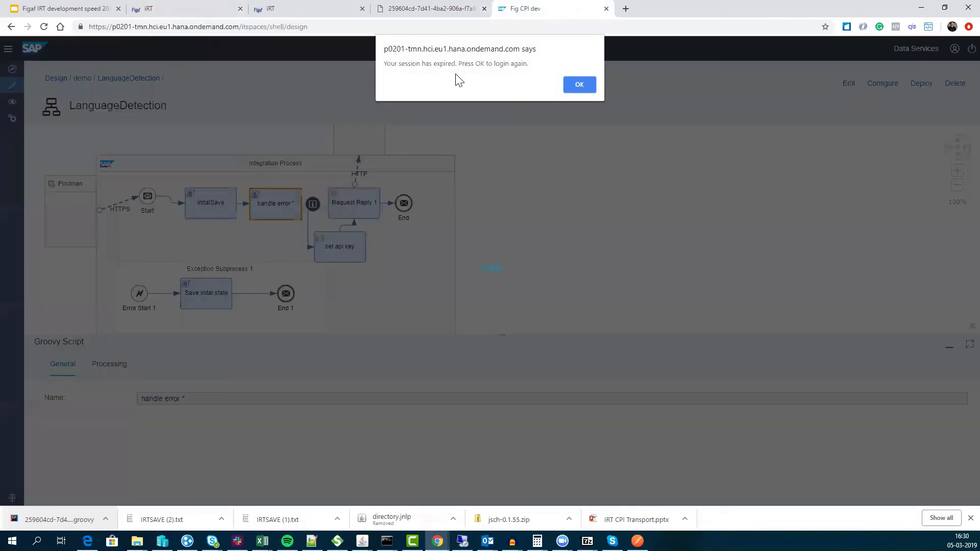
left_click(579, 86)
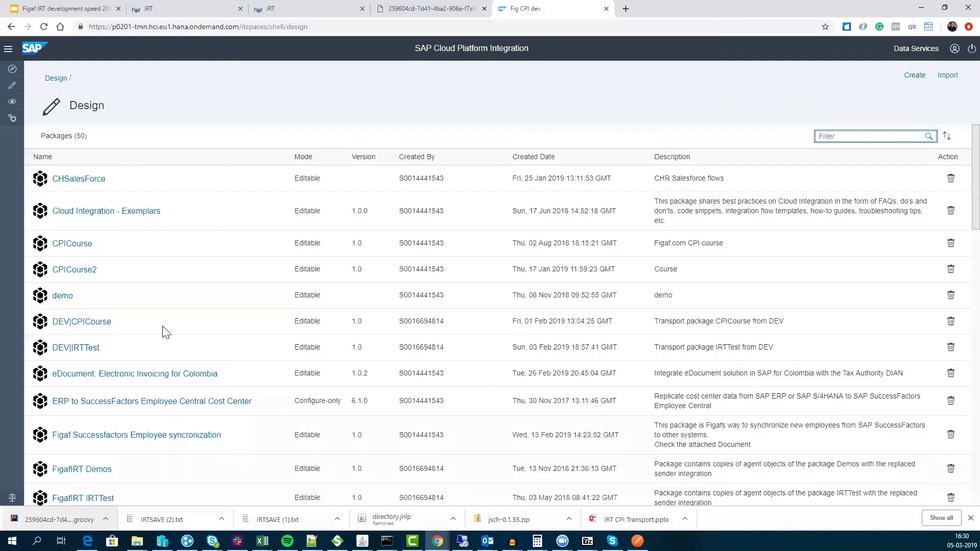
scroll(156, 345, "down", 4)
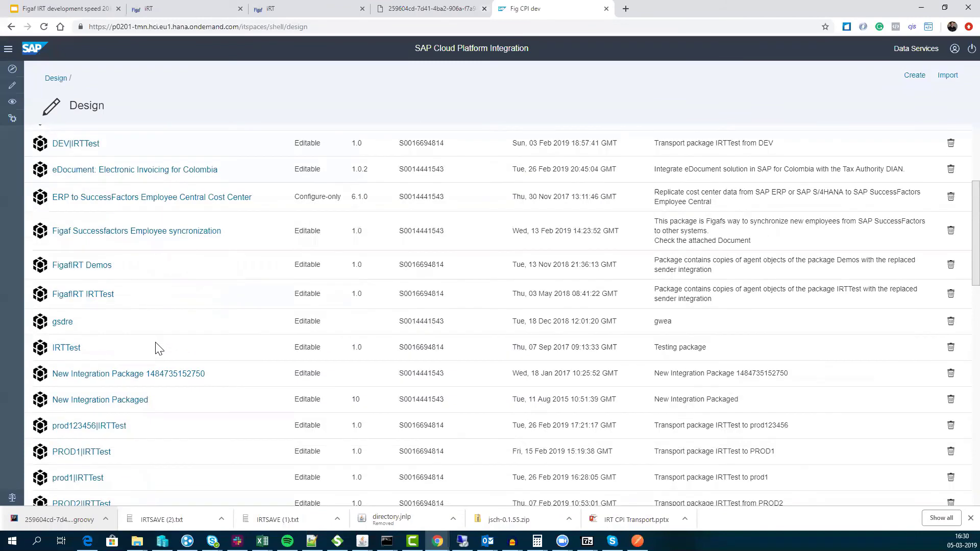
scroll(158, 349, "down", 6)
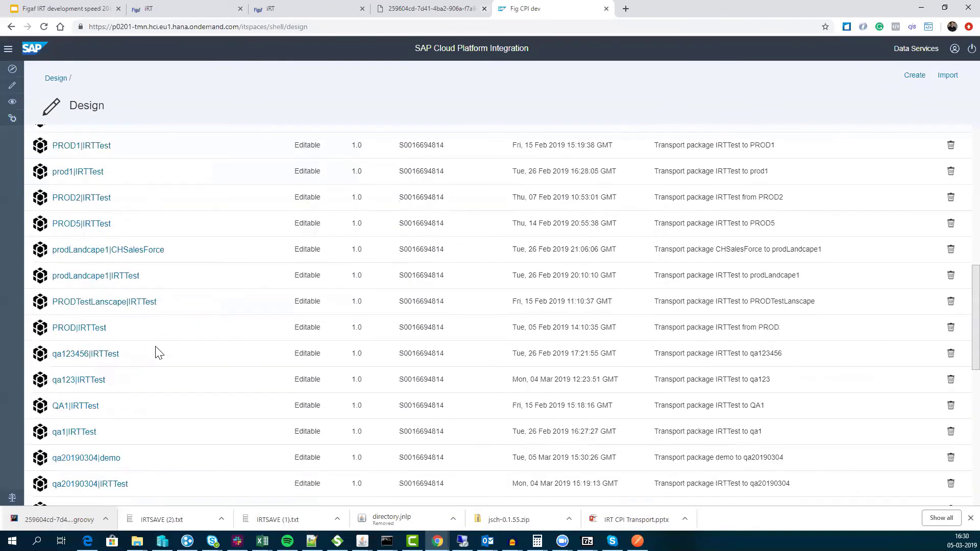
scroll(158, 352, "down", 3)
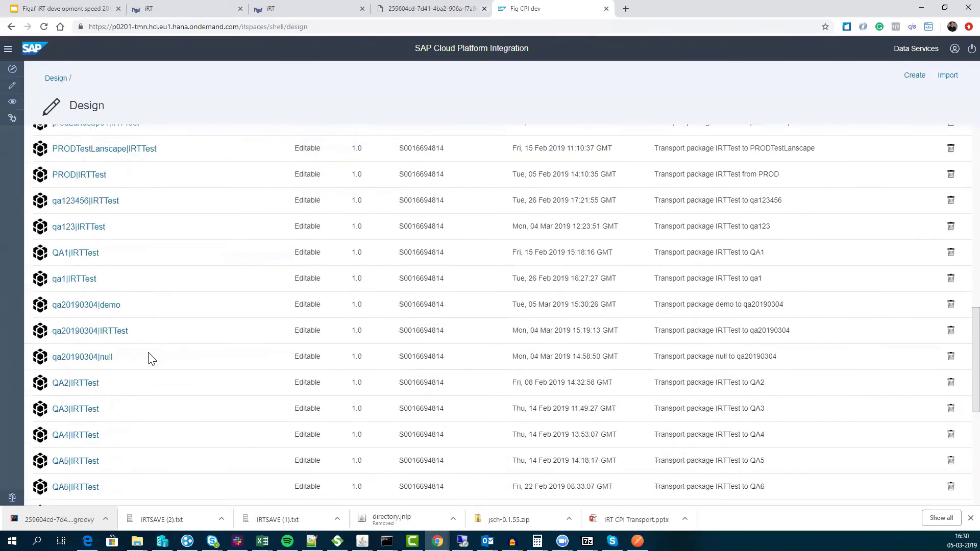
- Confirm the LanguageDetection artifact in qa20190304|demo uses the production host address
left_click(85, 305)
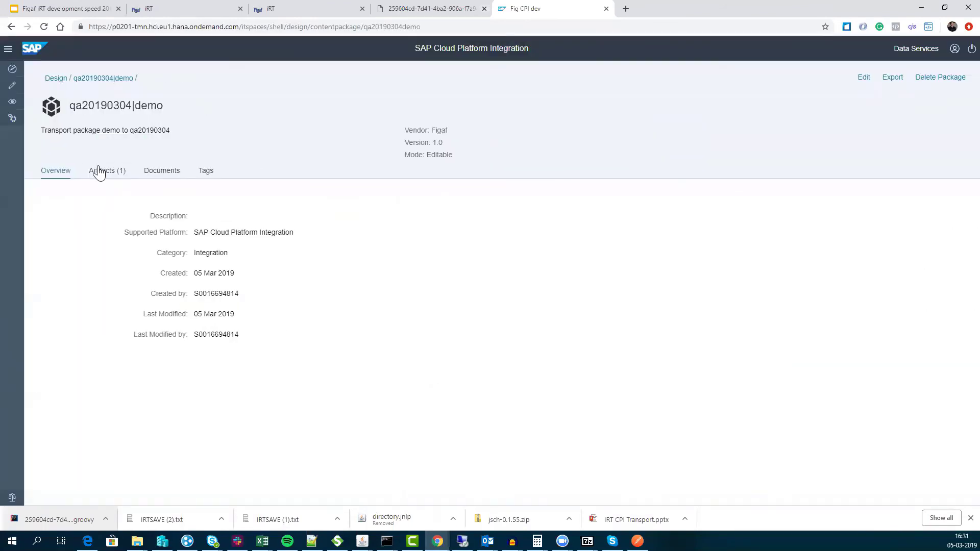
left_click(98, 171)
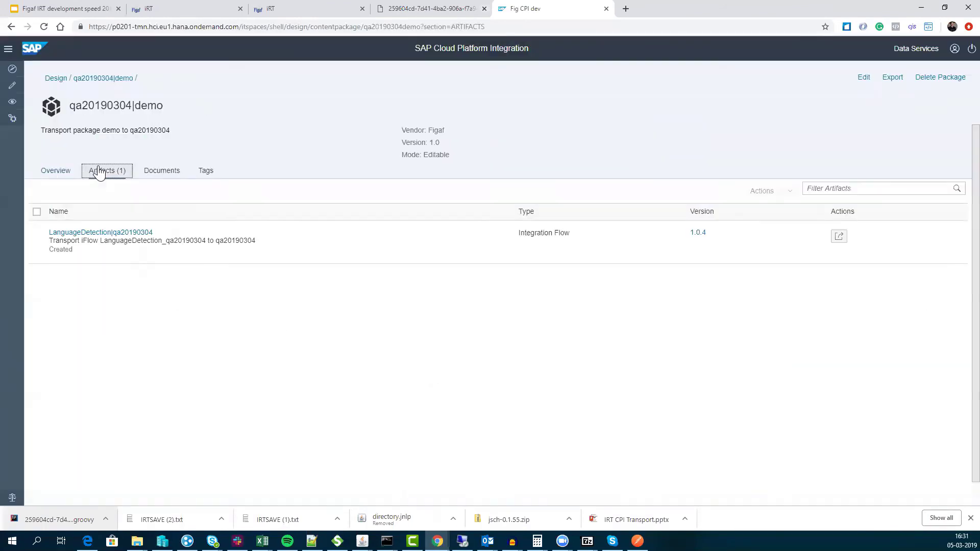
left_click(845, 237)
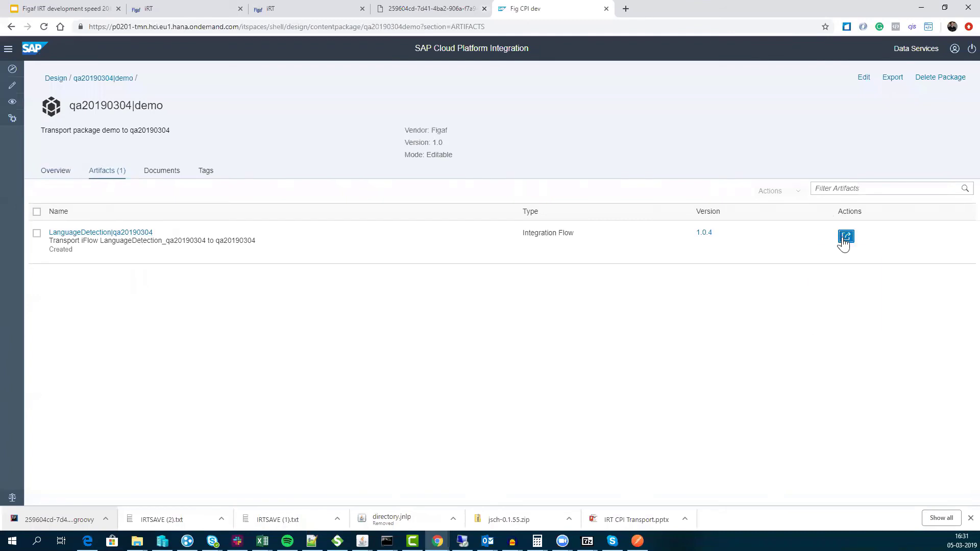
left_click(858, 308)
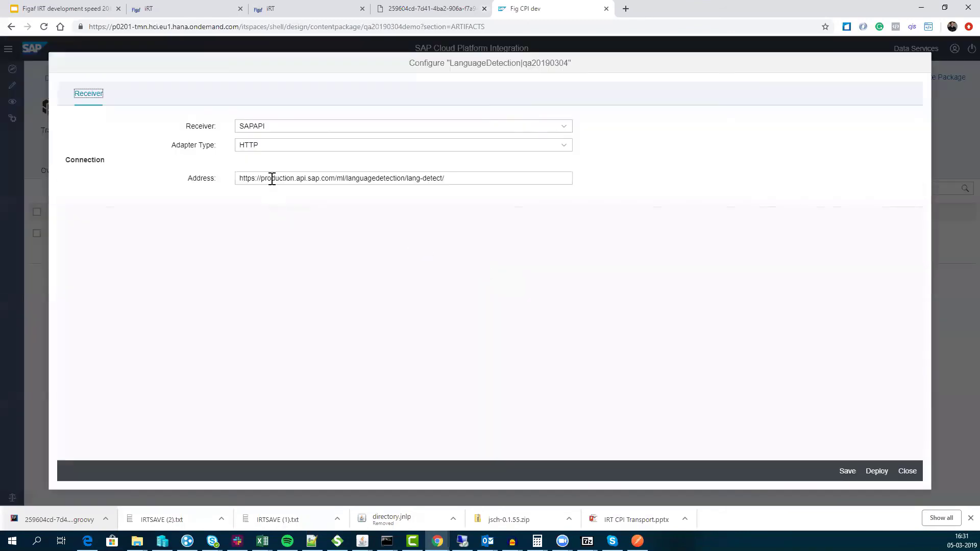
left_click_drag(272, 178, 340, 180)
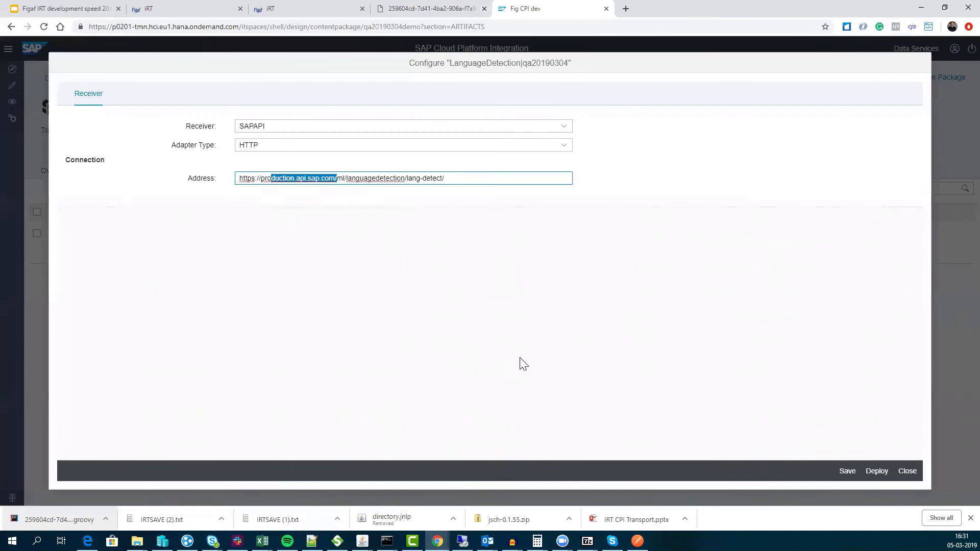
left_click(910, 472)
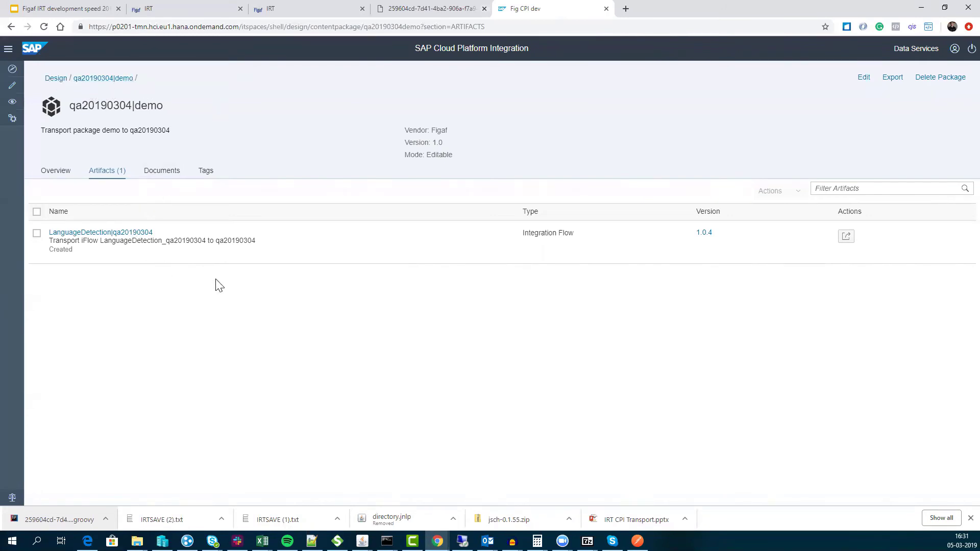
- Start presenting the Figaf IRT development speed slide deck full screen
left_click(283, 10)
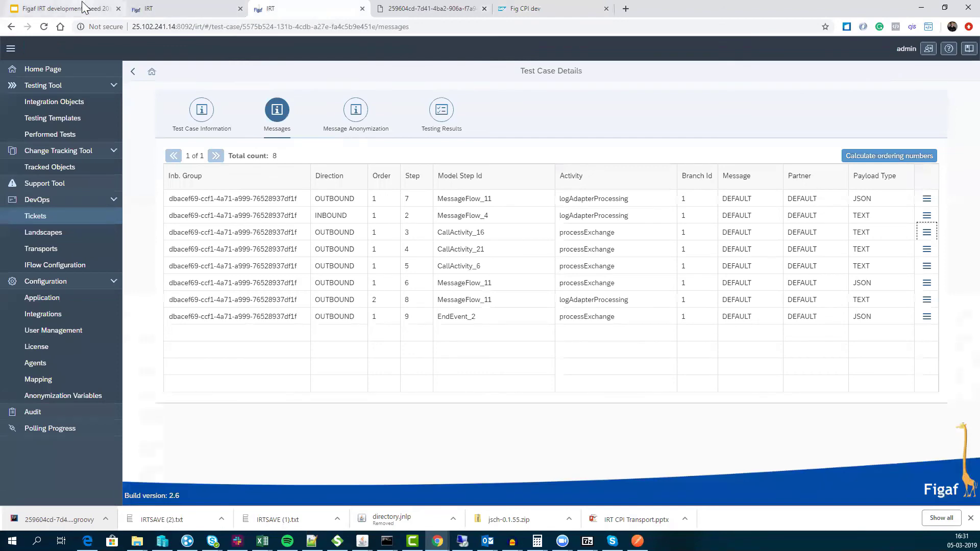
left_click(64, 8)
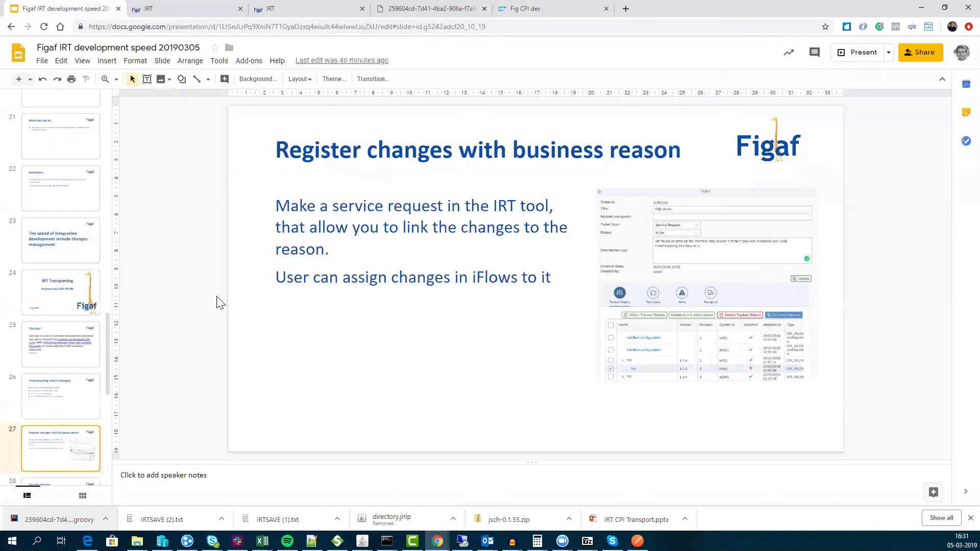
left_click(859, 51)
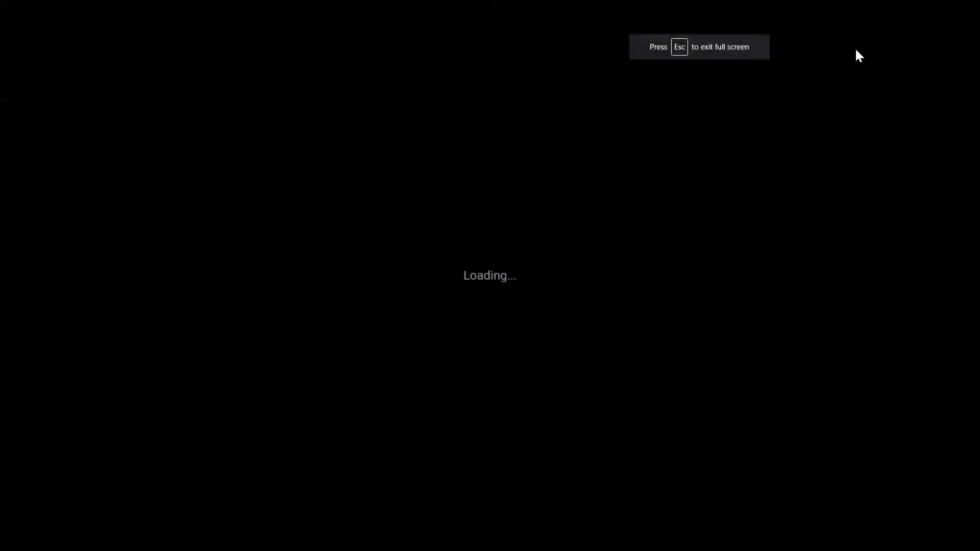